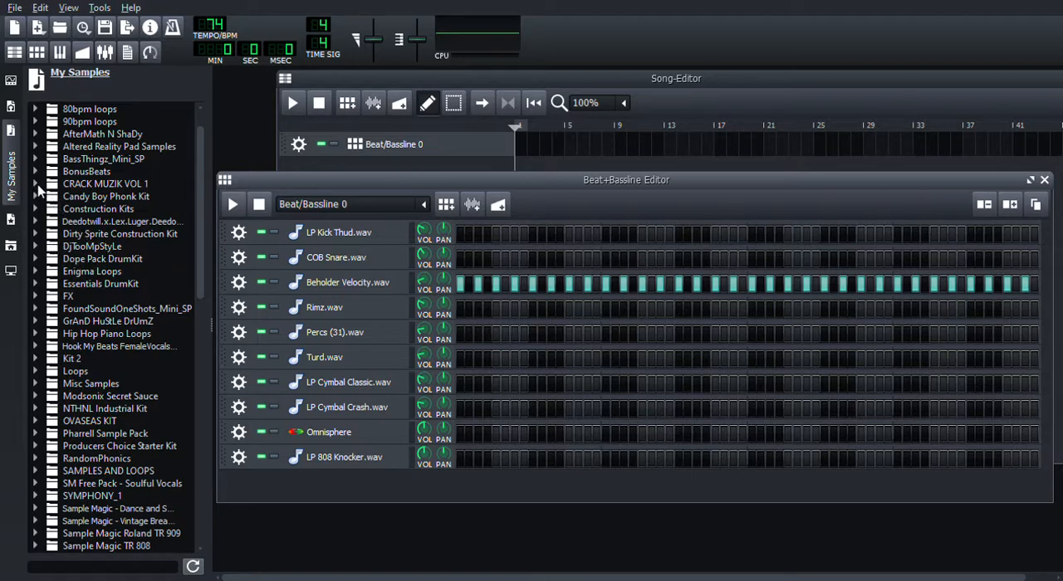
Step: Add Inside808.wav from the Candy Boy Phonk Kit's 808's samples as a new track in the Beat+Bassline Editor
click(35, 184)
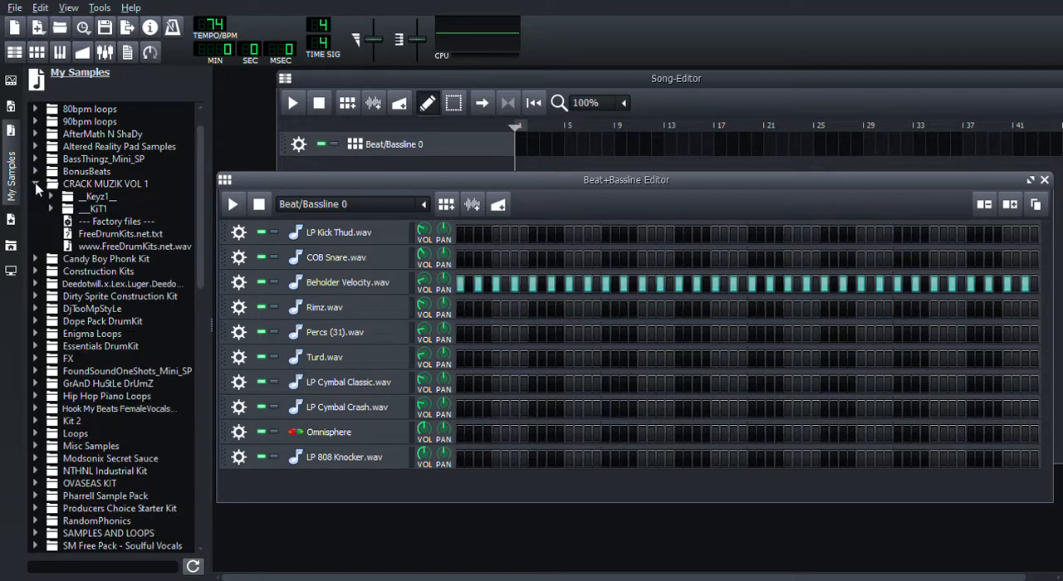
click(35, 183)
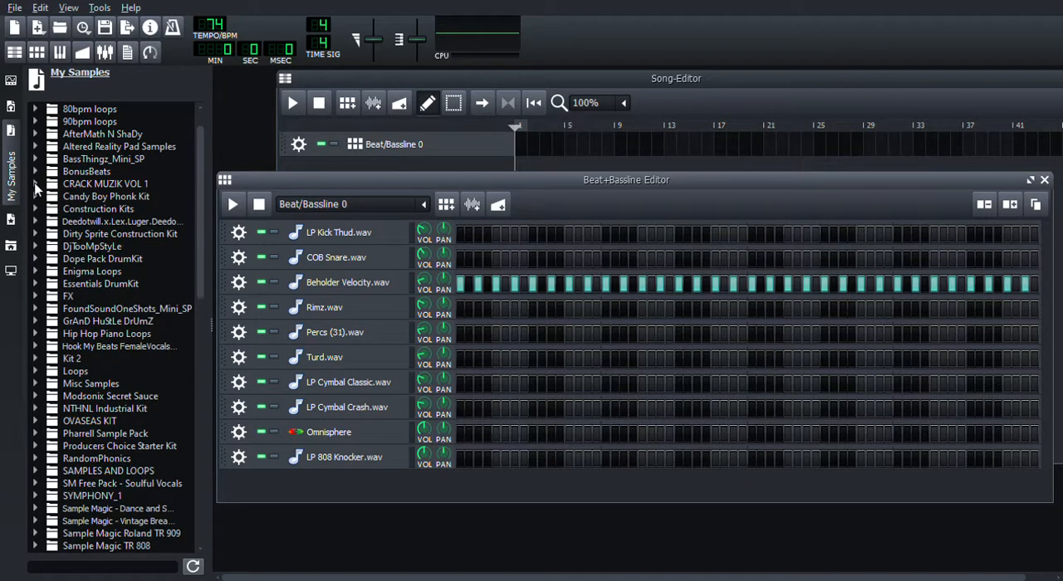
click(35, 197)
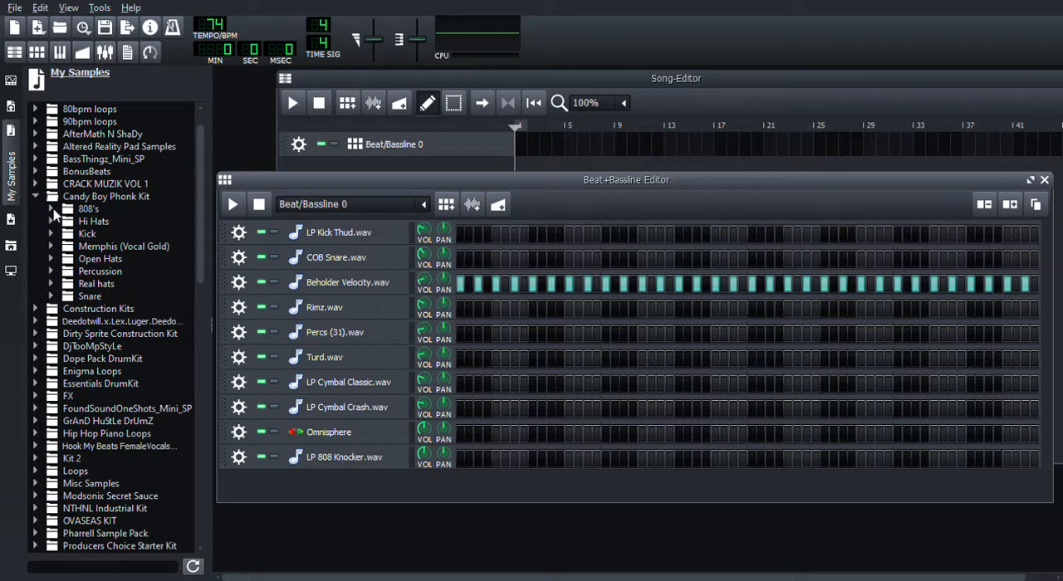
click(50, 208)
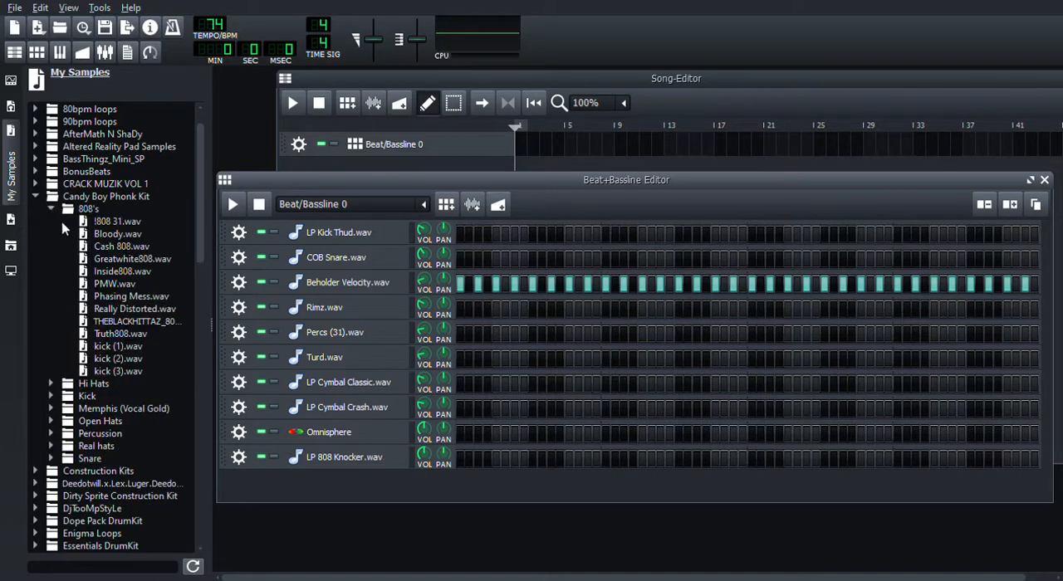
double_click(120, 273)
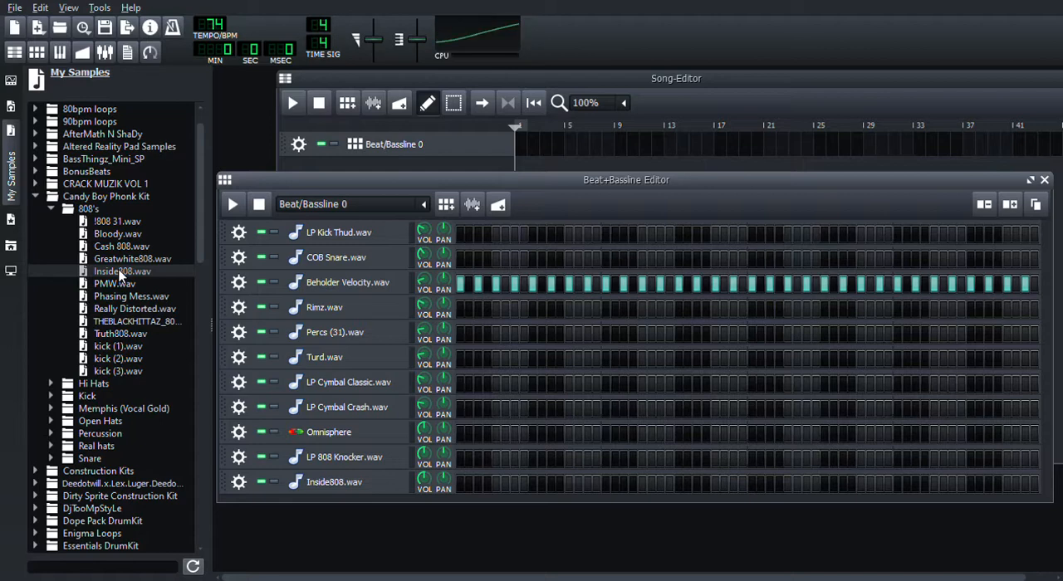
Step: Shift the base note of the LP 808 Knocker.wav track slightly lower in its instrument settings, with the sample browser hidden
click(342, 457)
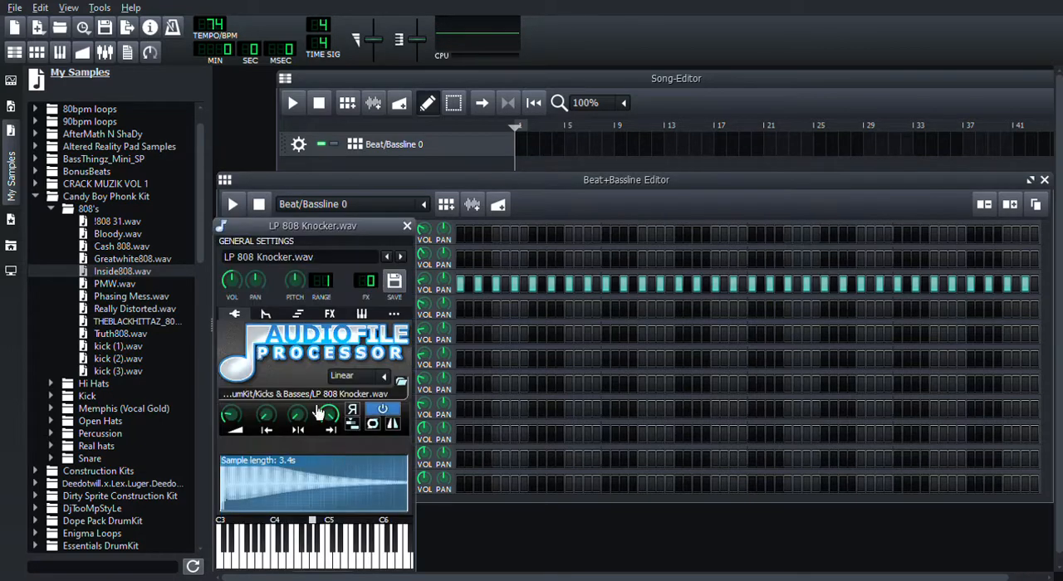
click(12, 194)
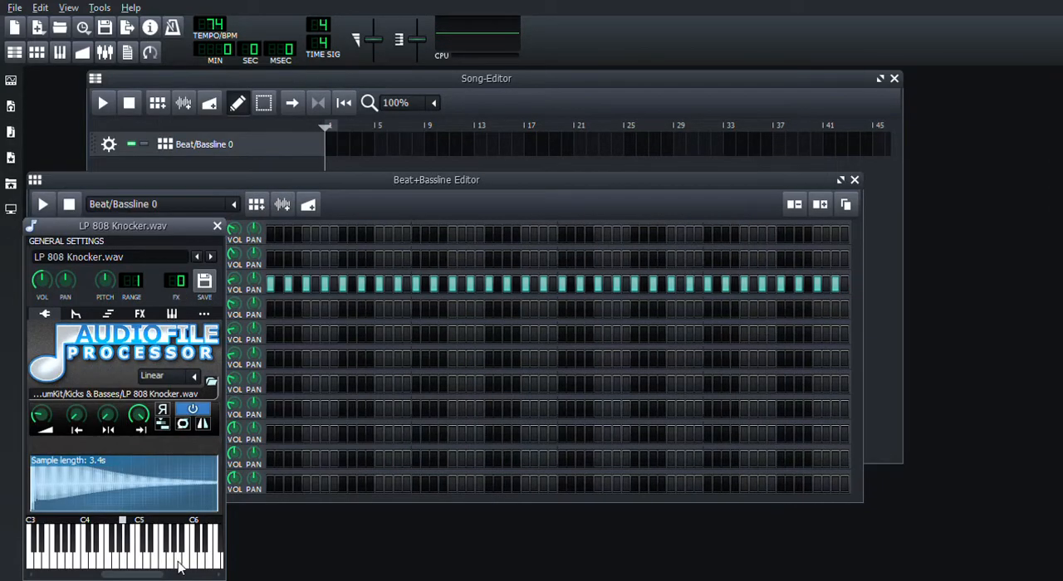
drag(122, 523, 115, 523)
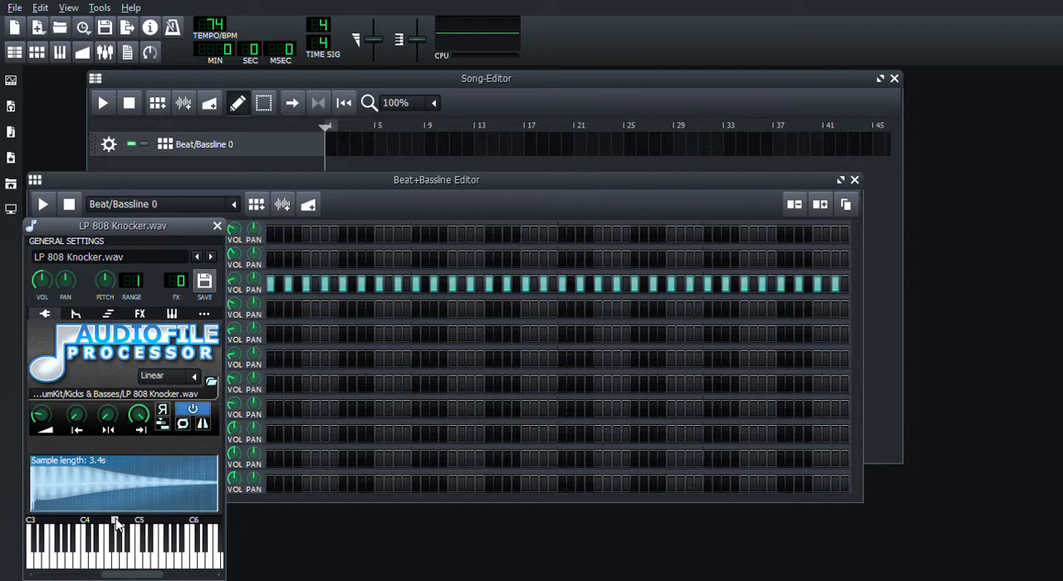
click(217, 226)
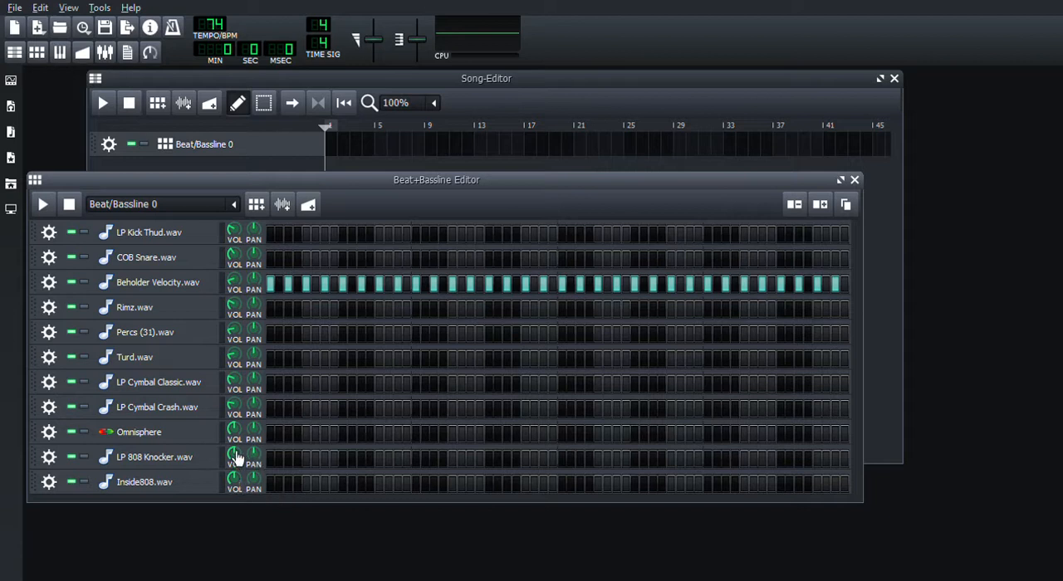
Step: Preview the snare sample Everyone has this.wav in the Candy Boy Phonk Kit, then collapse the kit
click(10, 135)
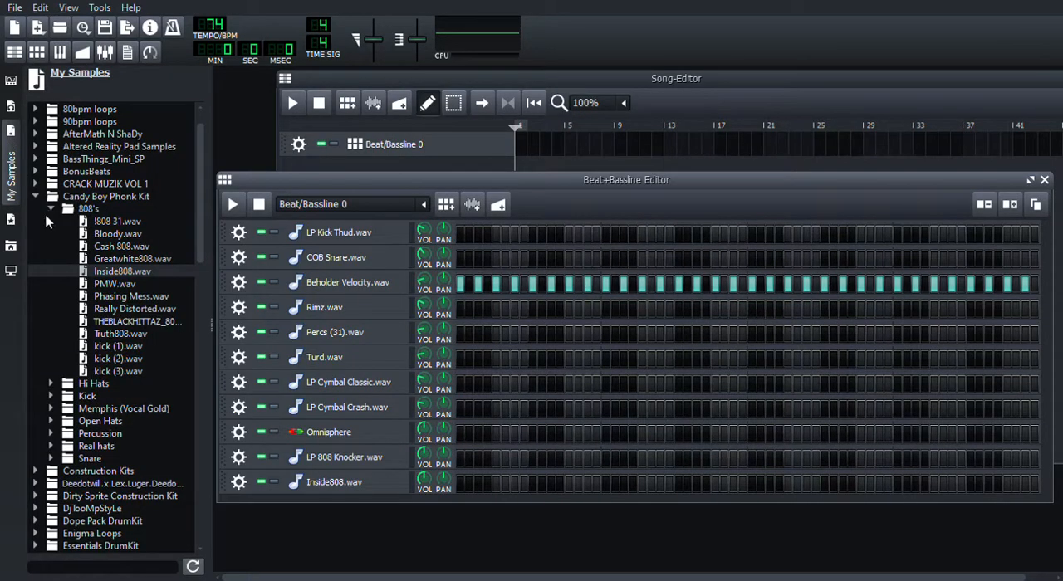
click(51, 210)
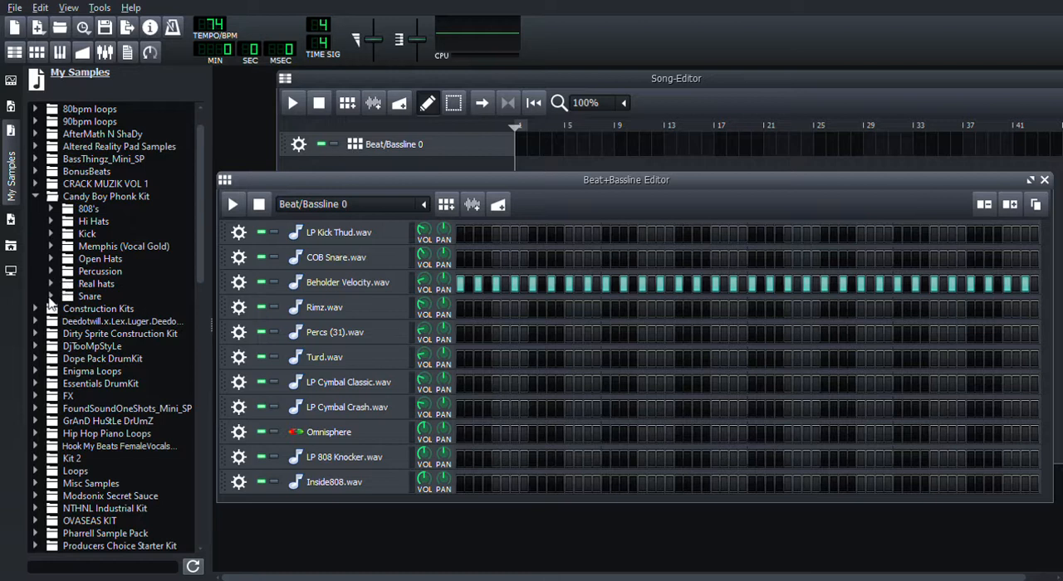
click(51, 296)
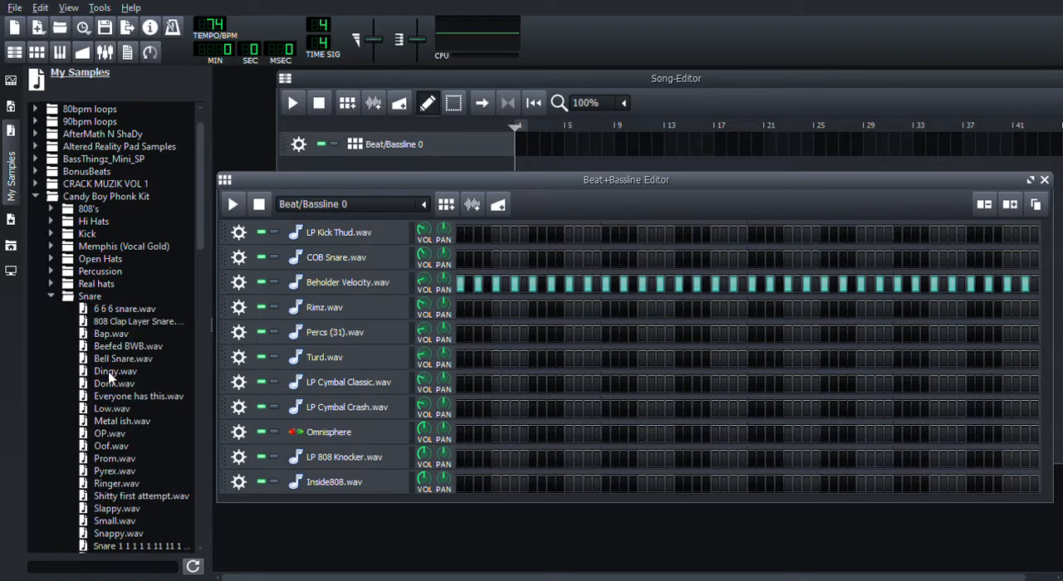
click(108, 402)
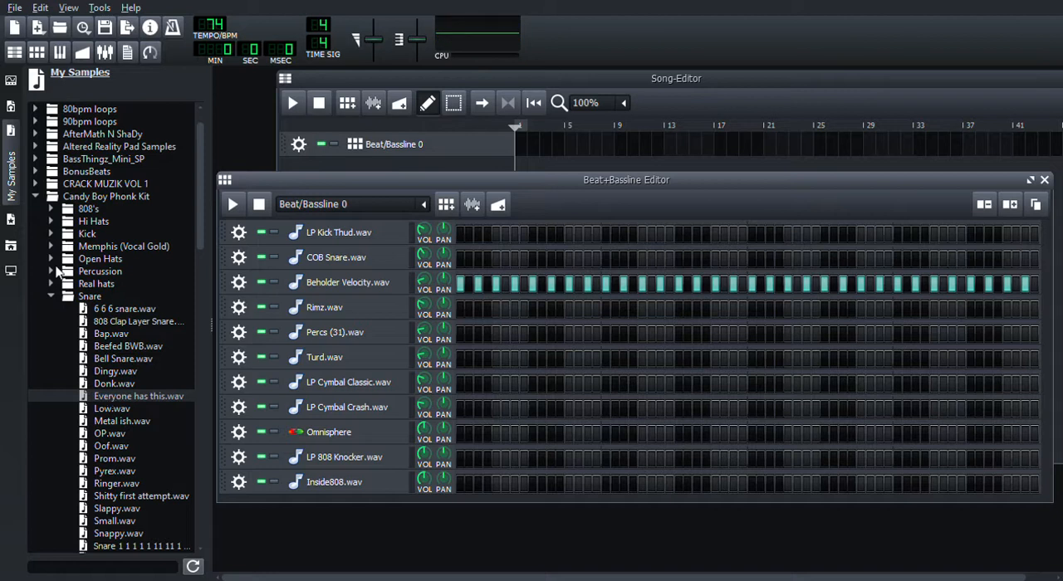
click(52, 297)
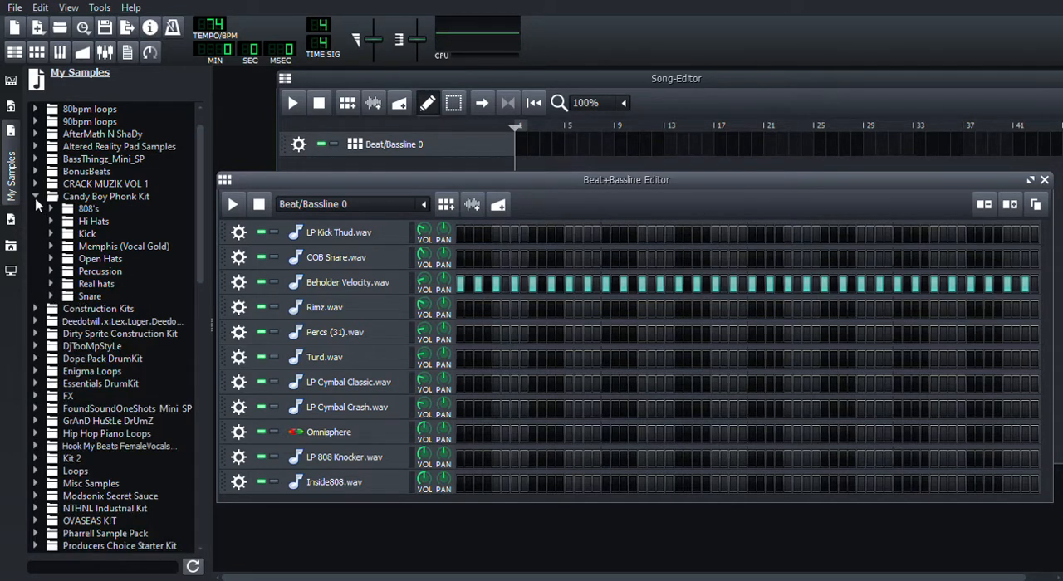
click(36, 197)
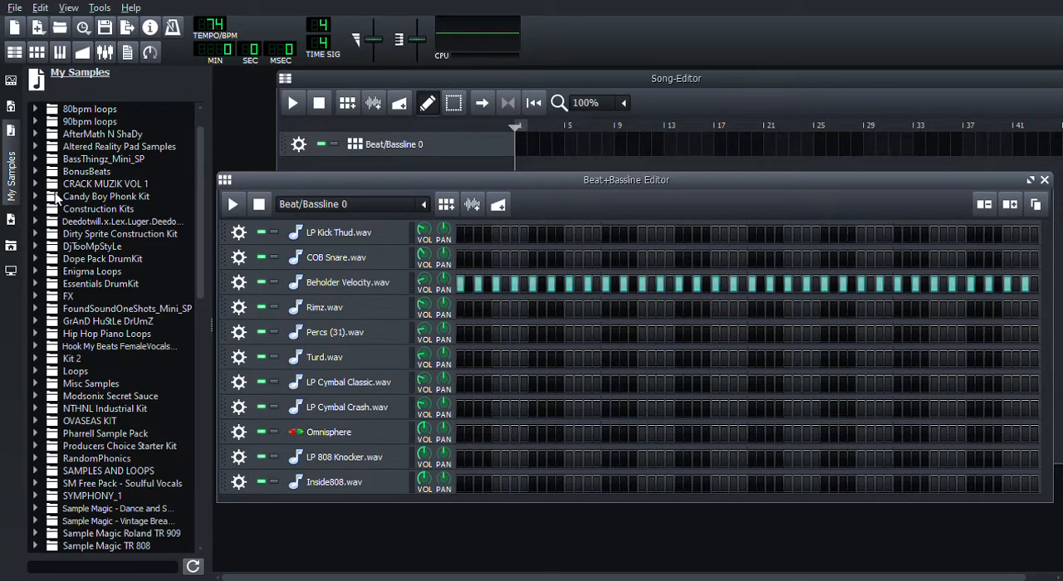
Step: Add #a (31).wav from the snarez n claps samples in CRACK MUZIK VOL 1's __KiT1 DRUMZ folder as a new track
click(35, 183)
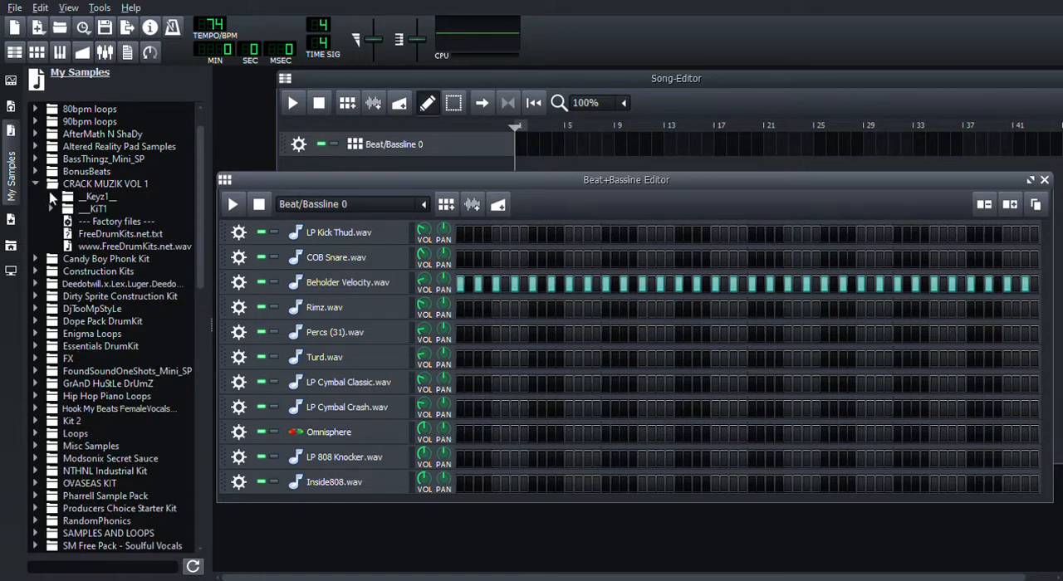
click(51, 210)
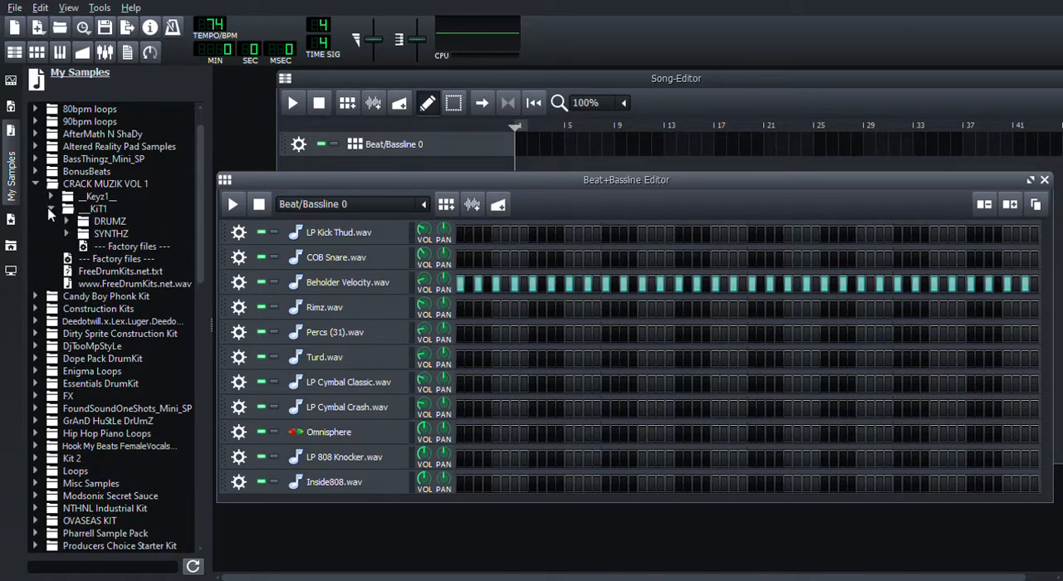
click(67, 221)
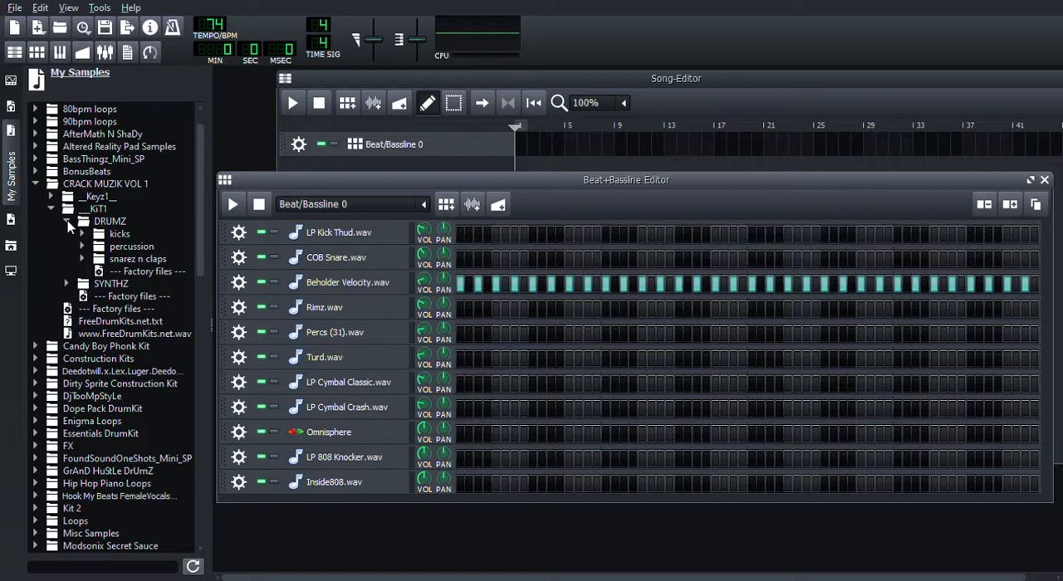
click(82, 259)
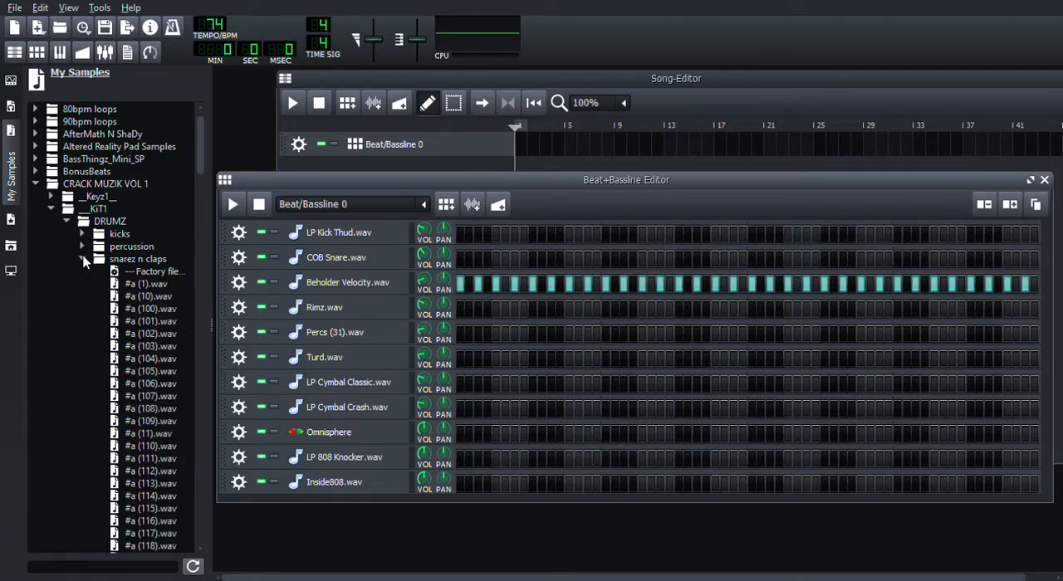
drag(200, 162, 215, 309)
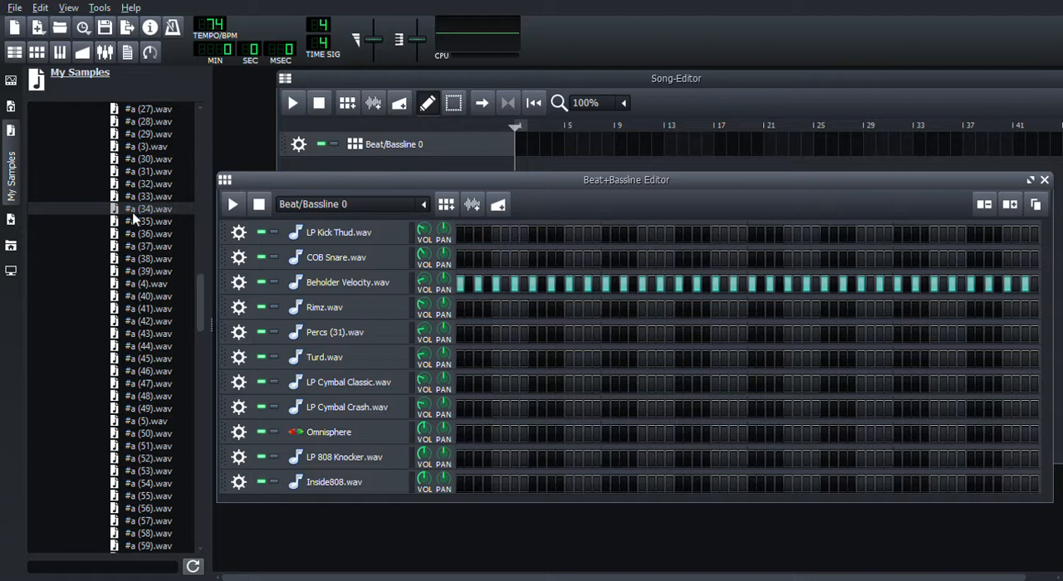
double_click(140, 171)
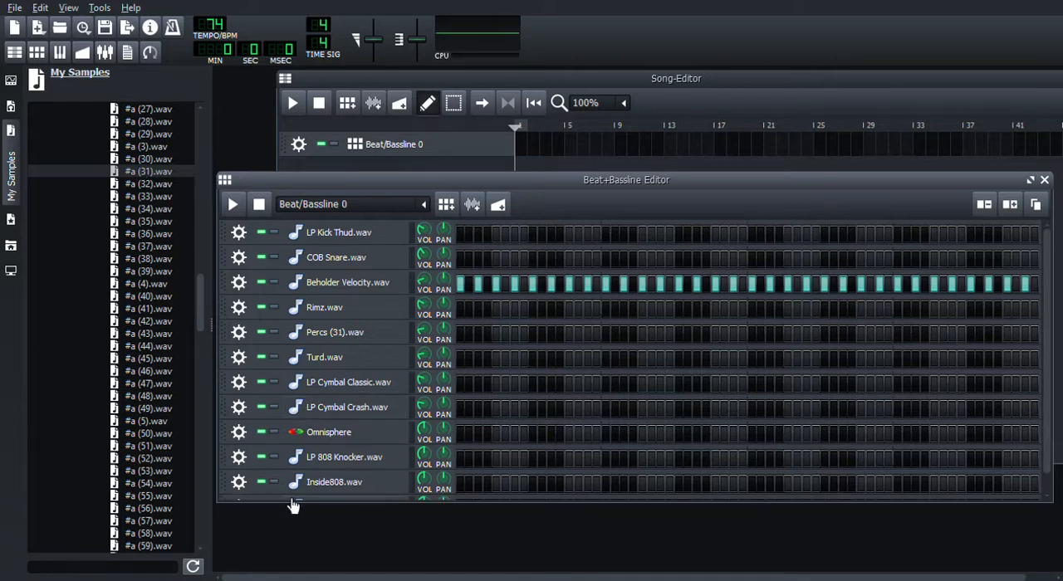
Step: Make the Beat+Bassline Editor taller and move the #a (31).wav track directly below COB Snare.wav
drag(289, 509, 295, 538)
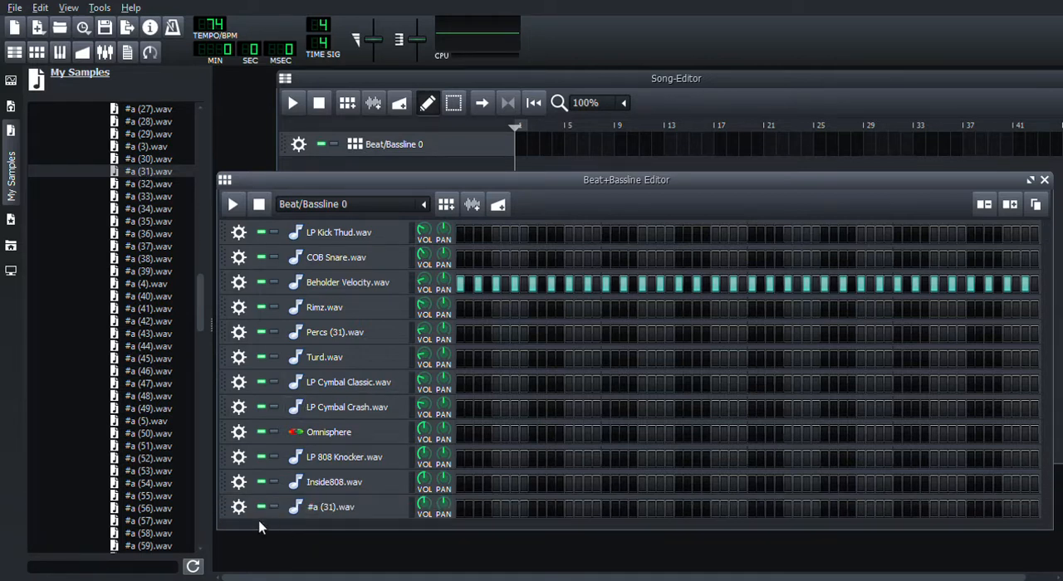
drag(221, 511, 202, 134)
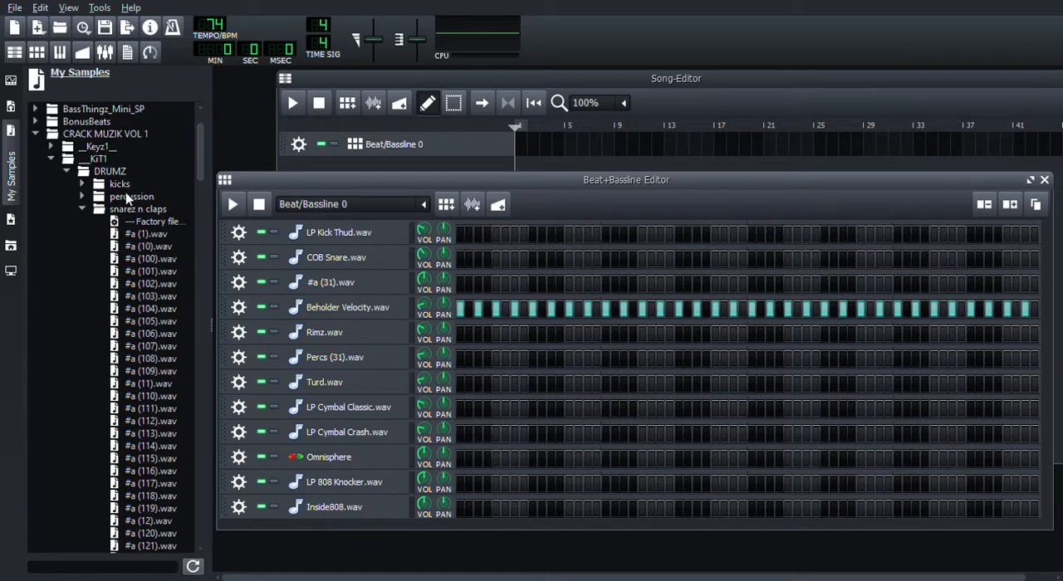
Step: Collapse the CRACK MUZIK VOL 1 folders and hide the sample browser
click(81, 209)
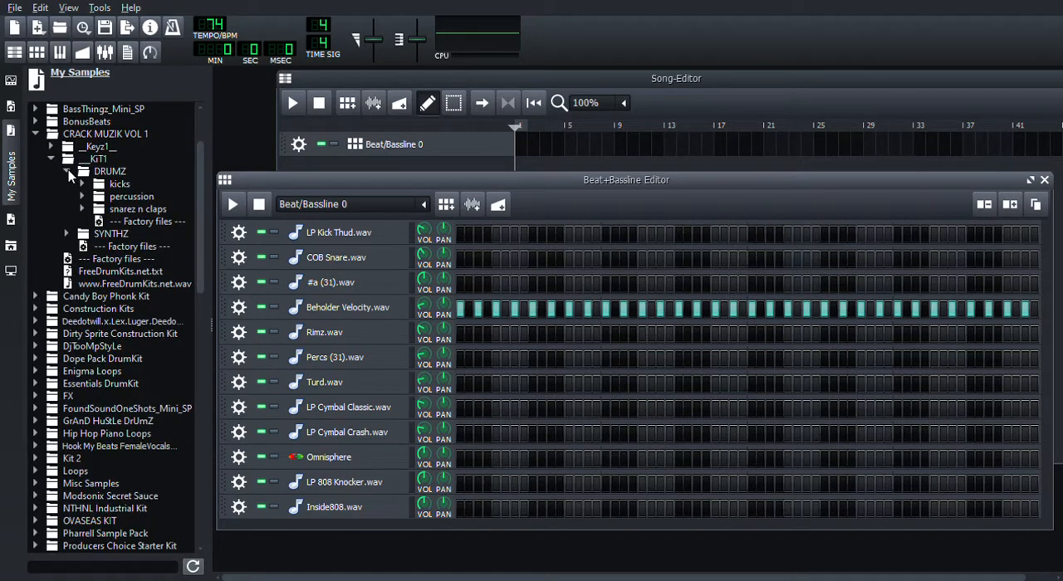
click(68, 170)
click(51, 159)
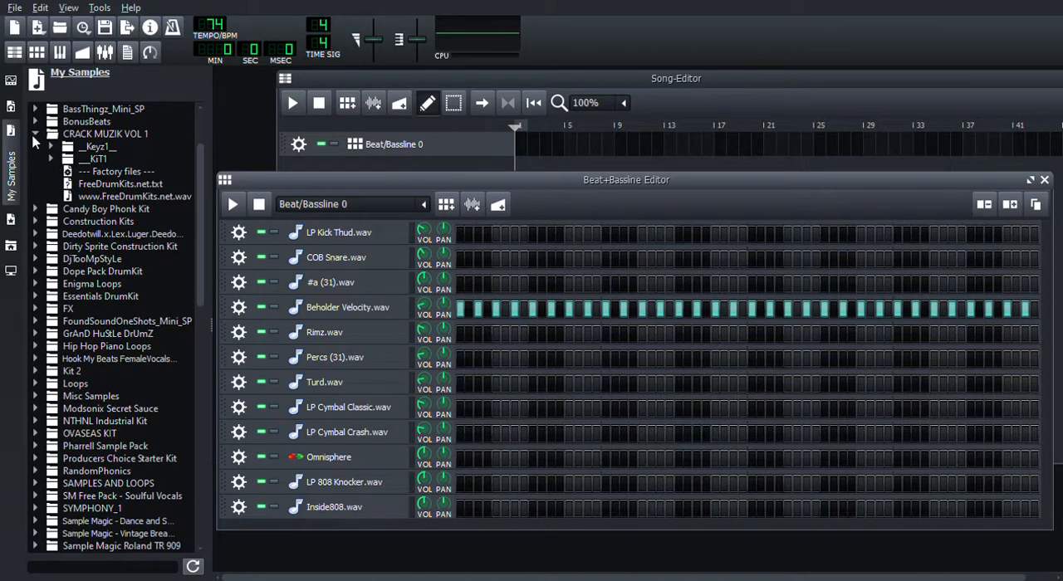
click(35, 135)
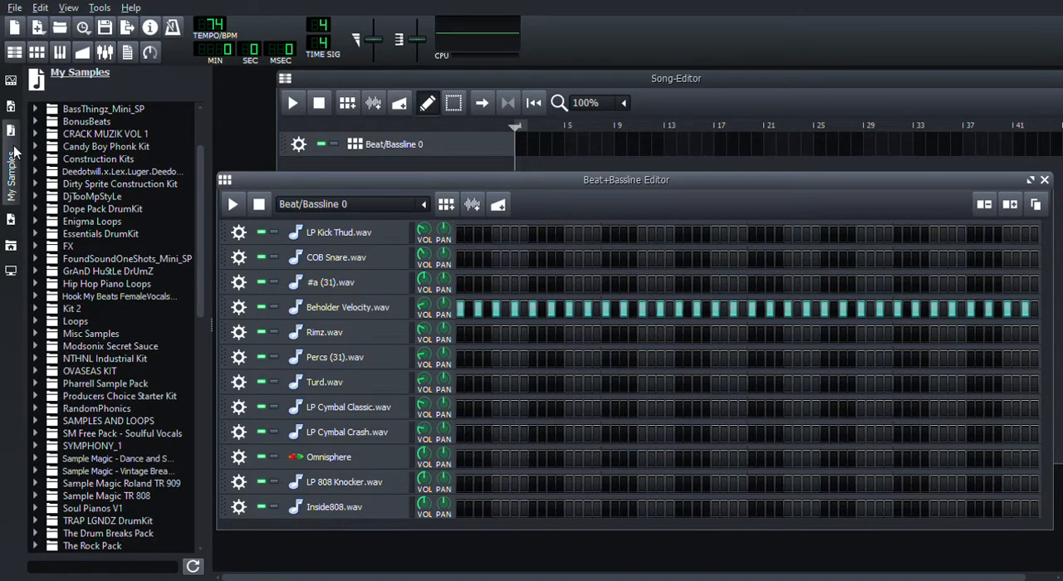
click(14, 152)
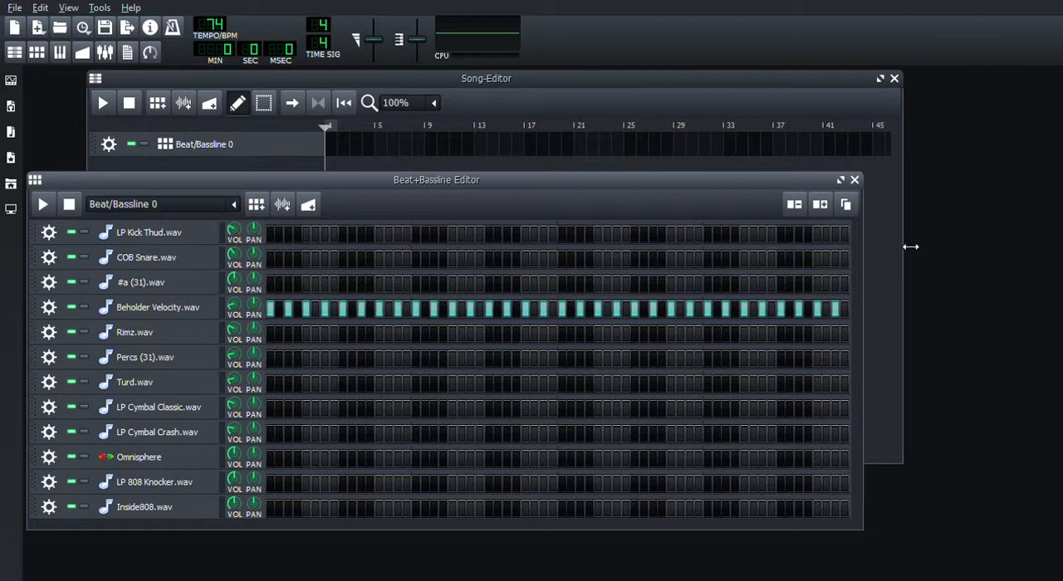
Step: Widen the Song-Editor and enlarge the Beat+Bassline Editor
drag(904, 250, 934, 250)
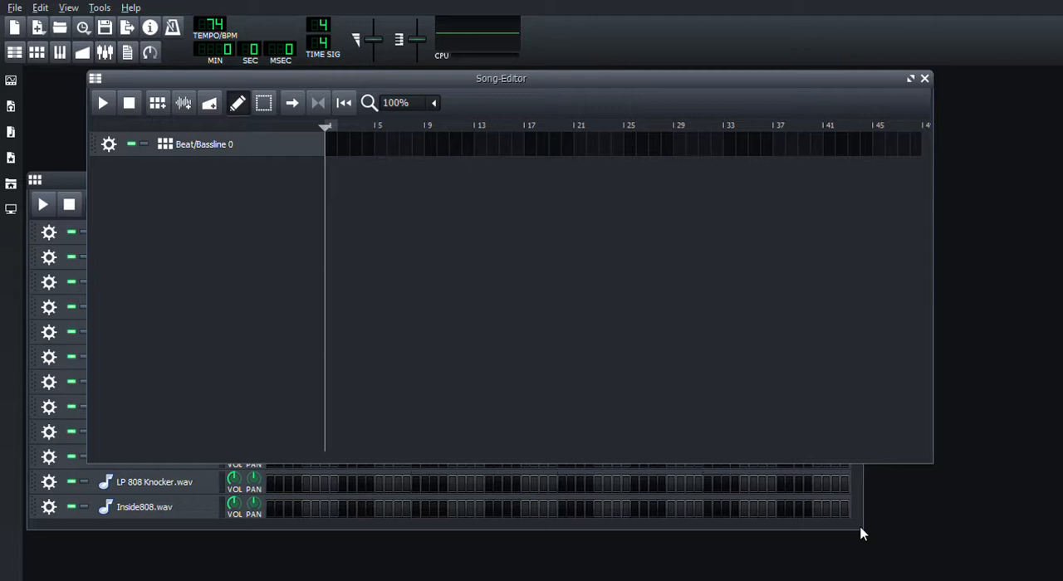
drag(869, 534, 920, 552)
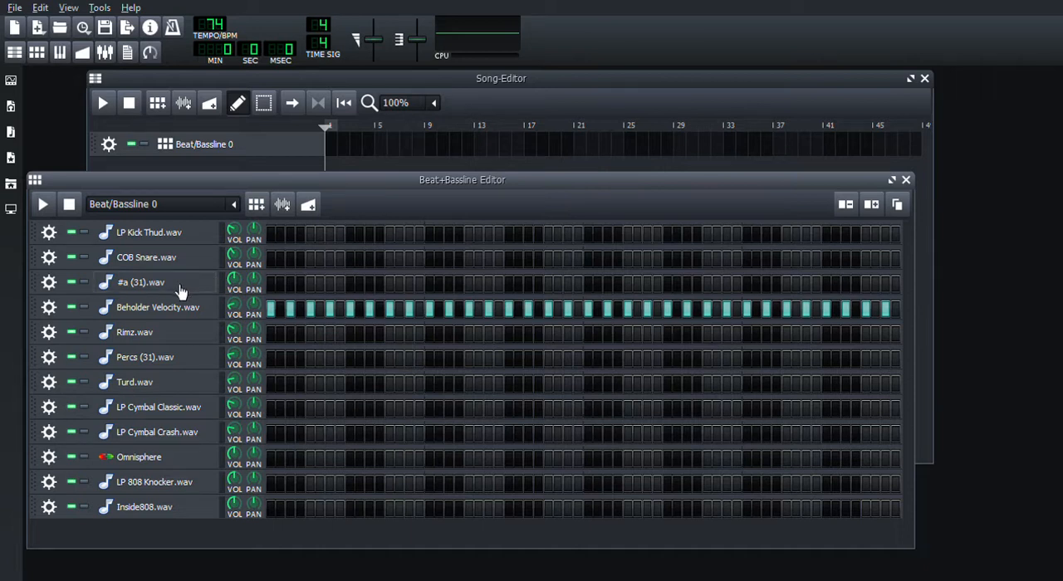
Step: Trim the silent start off the #a (31).wav sample, down to a sample length of about 89 ms
click(122, 284)
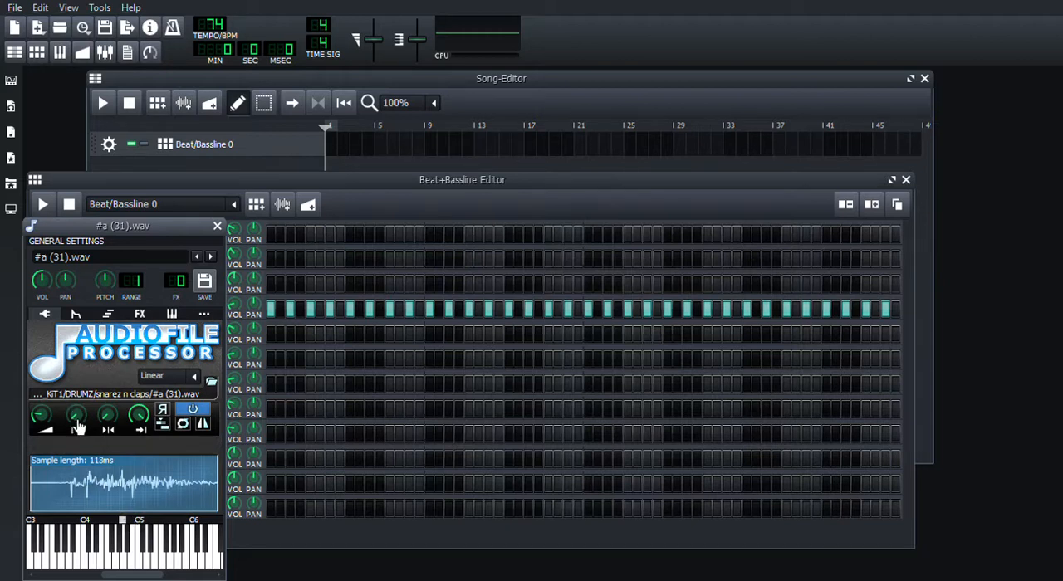
drag(76, 416, 76, 397)
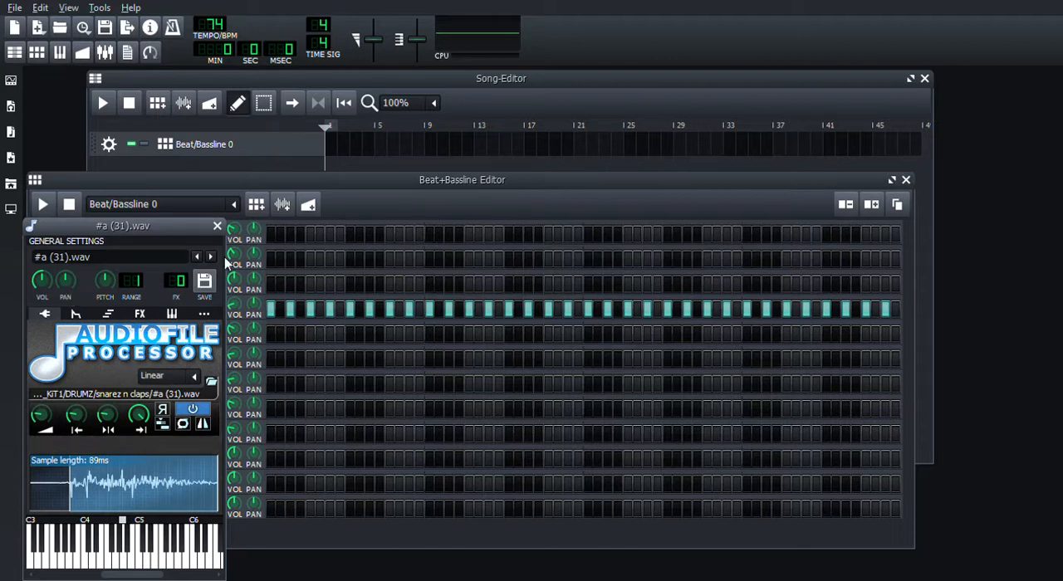
Step: Place #a (31).wav hits on step 5 and every eighth step after it across the pattern, with the beat playing
click(310, 284)
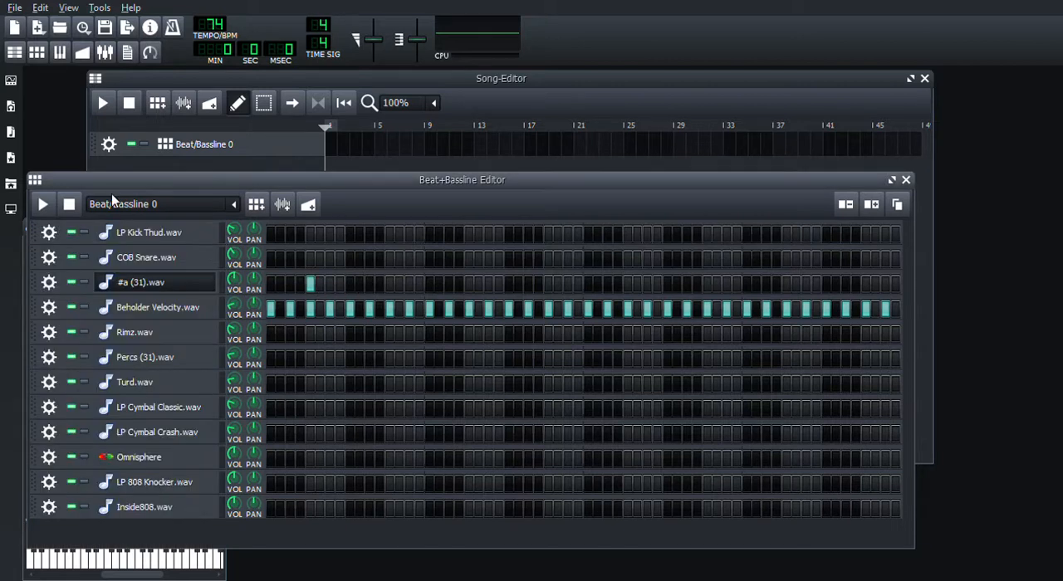
click(43, 206)
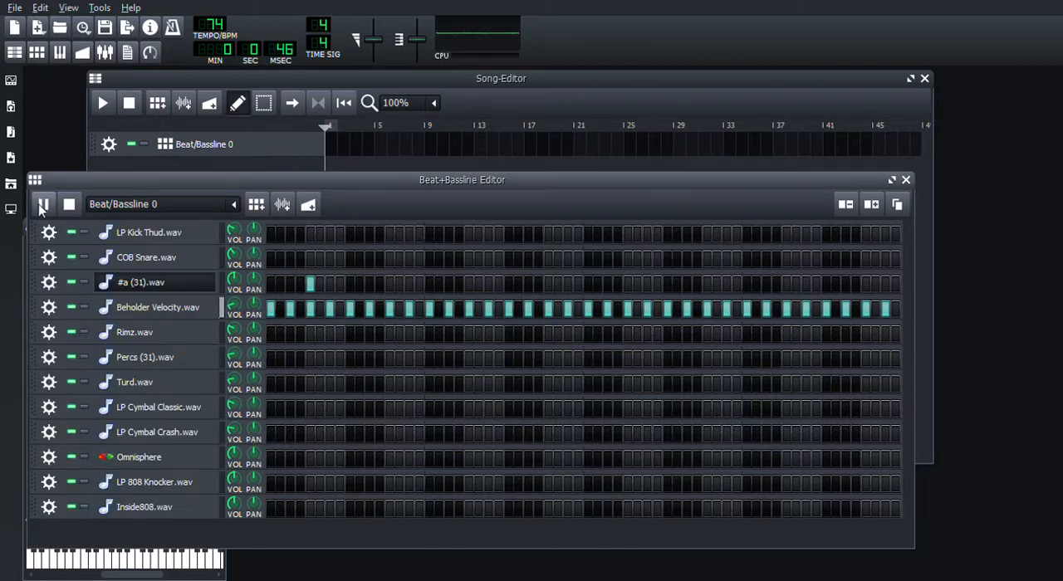
click(390, 284)
click(469, 284)
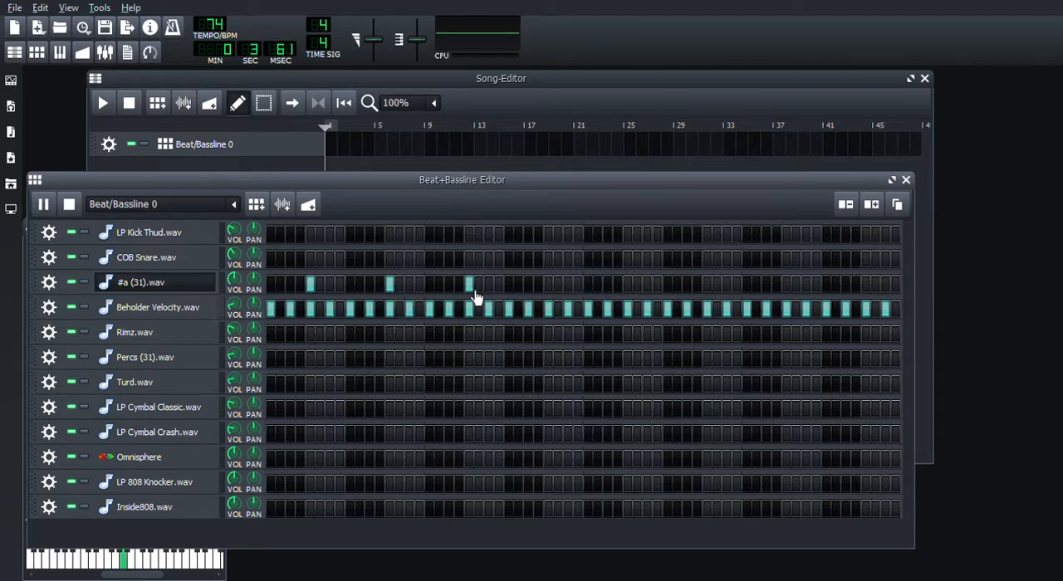
click(549, 286)
click(628, 287)
click(707, 287)
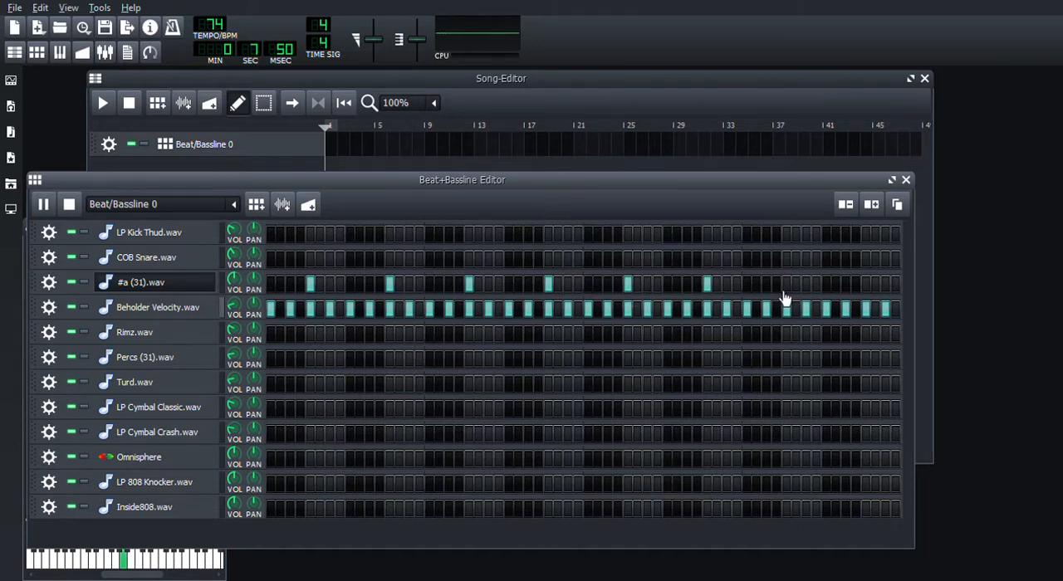
click(787, 287)
click(866, 286)
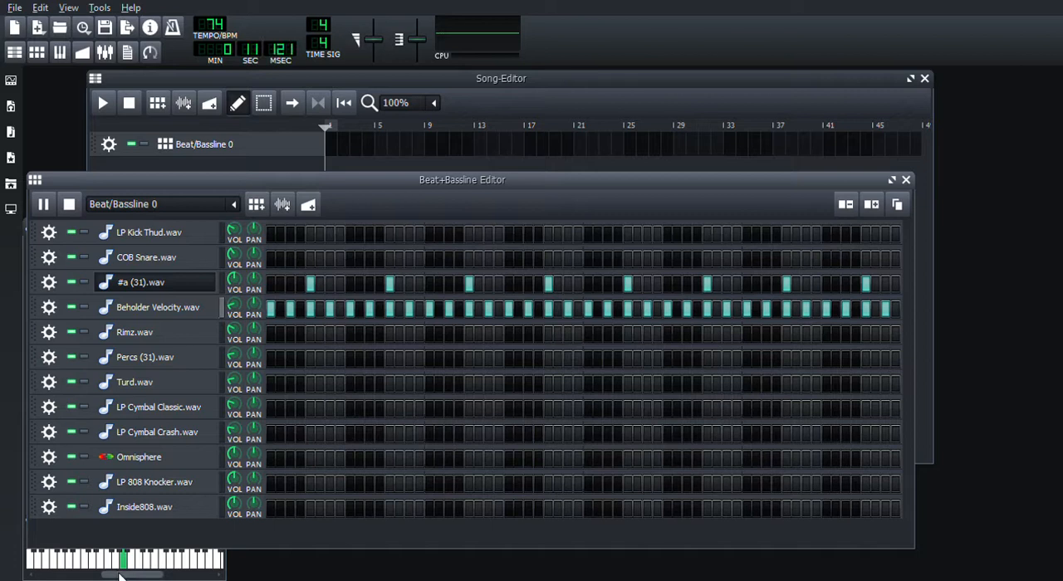
Step: Add a Calf Reverb LADSPA effect to the #a (31).wav track and dismiss the reverb's controls
click(141, 282)
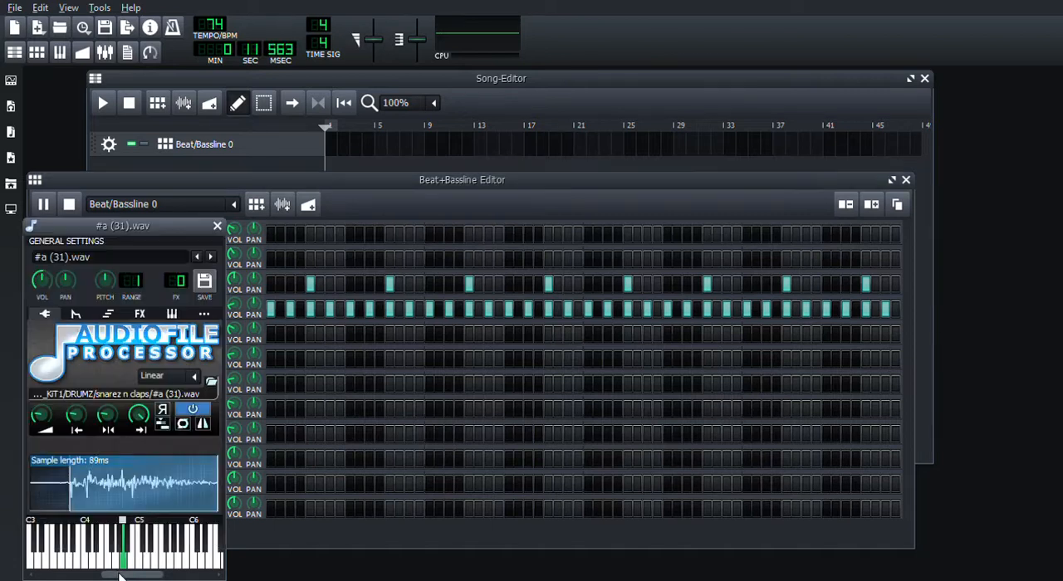
click(139, 316)
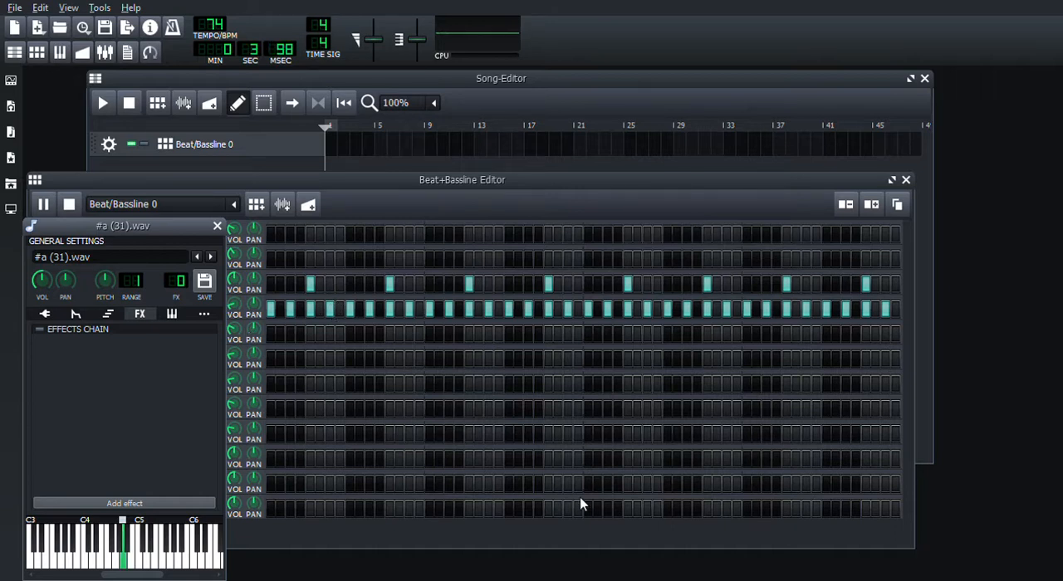
click(677, 540)
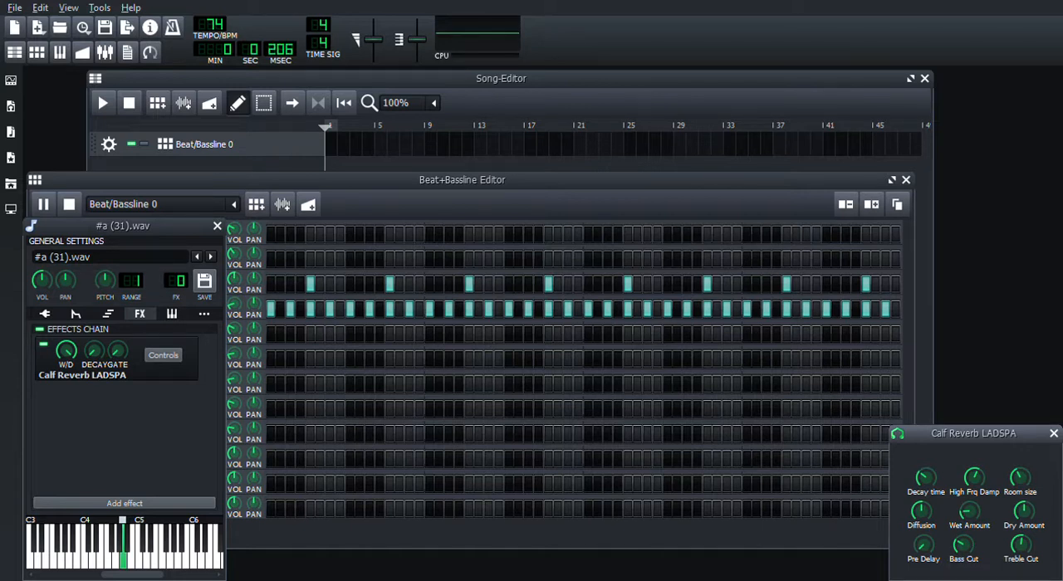
click(1053, 434)
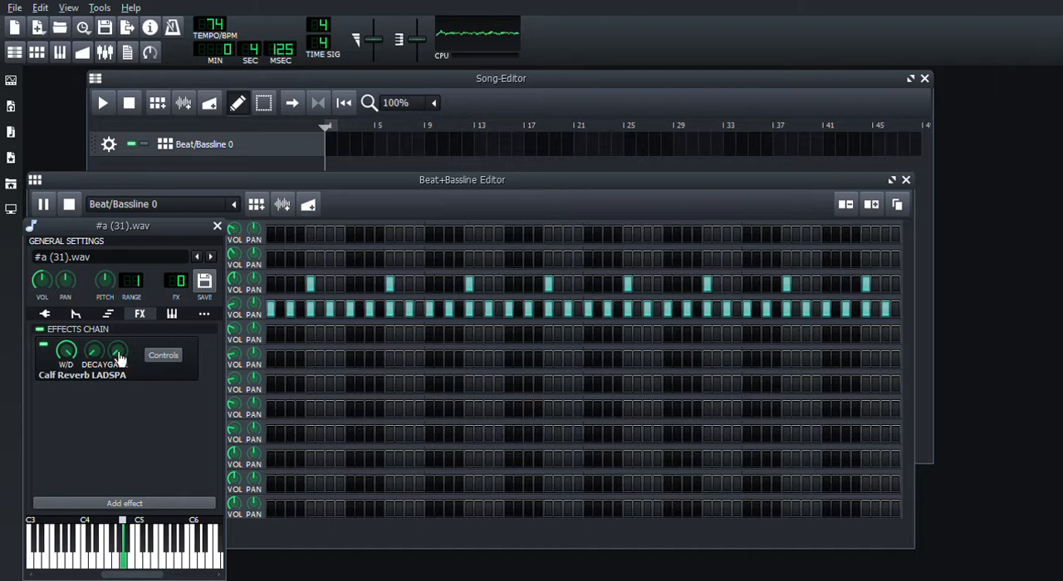
Step: Try different base notes for #a (31).wav on its instrument keyboard and close the instrument window
click(131, 521)
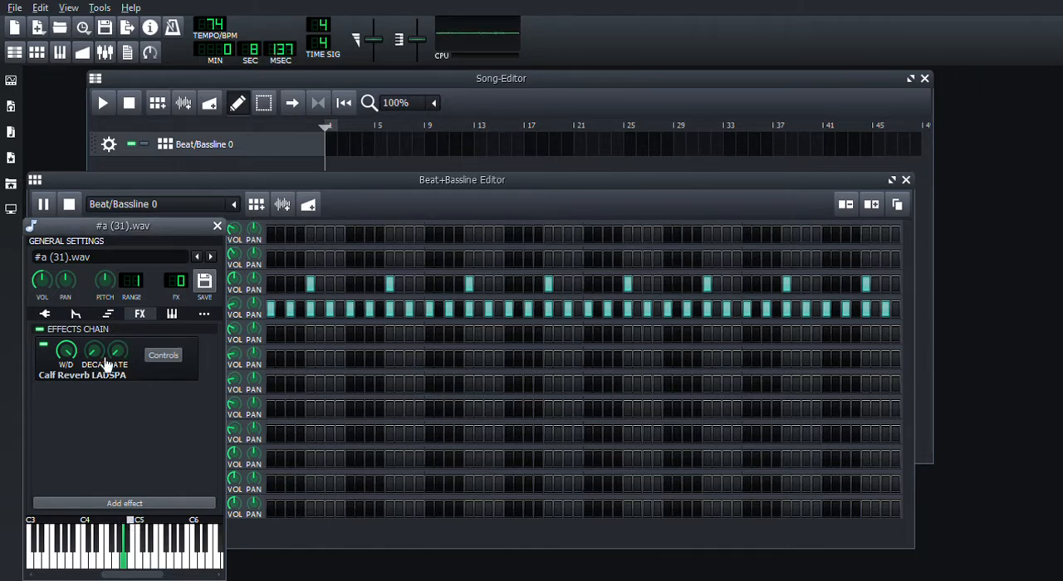
click(118, 525)
click(115, 525)
click(216, 227)
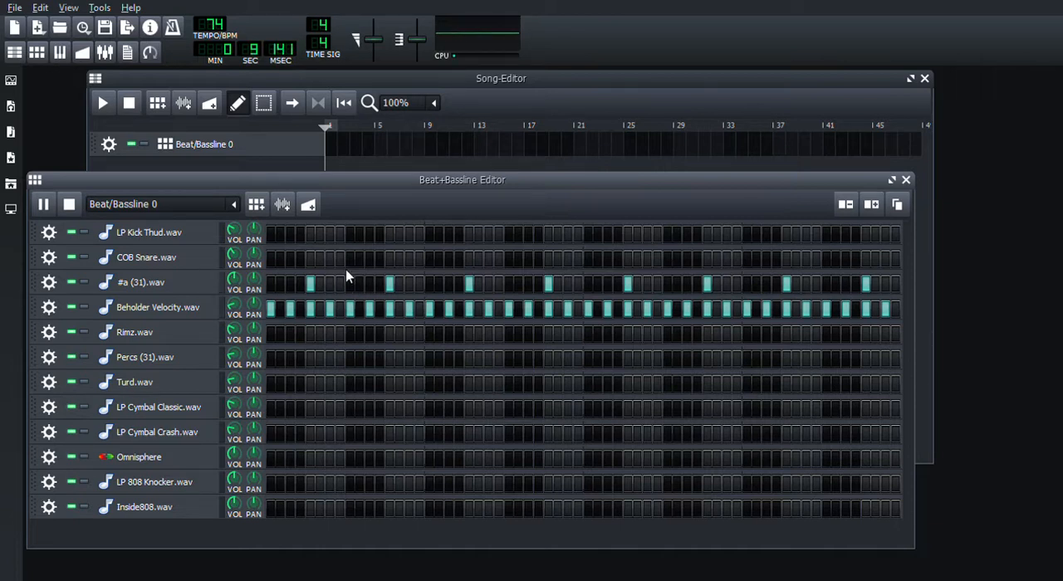
Step: Give COB Snare.wav hits on the same steps as the #a (31).wav track
click(363, 319)
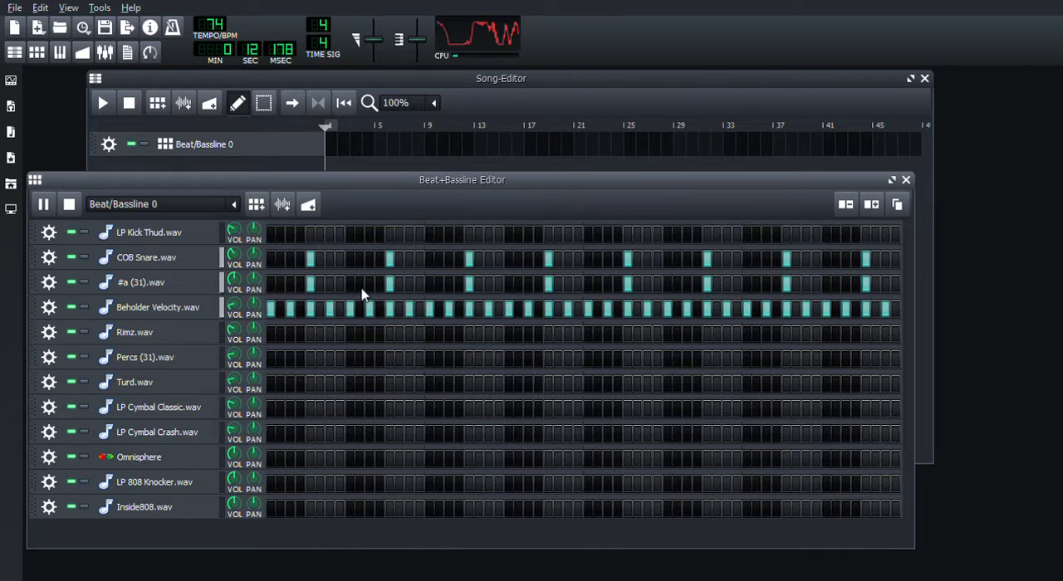
Step: Prepare Inside808.wav for recording in the Piano-Roll, with the metronome on and the tempo at 73 BPM
key(F7)
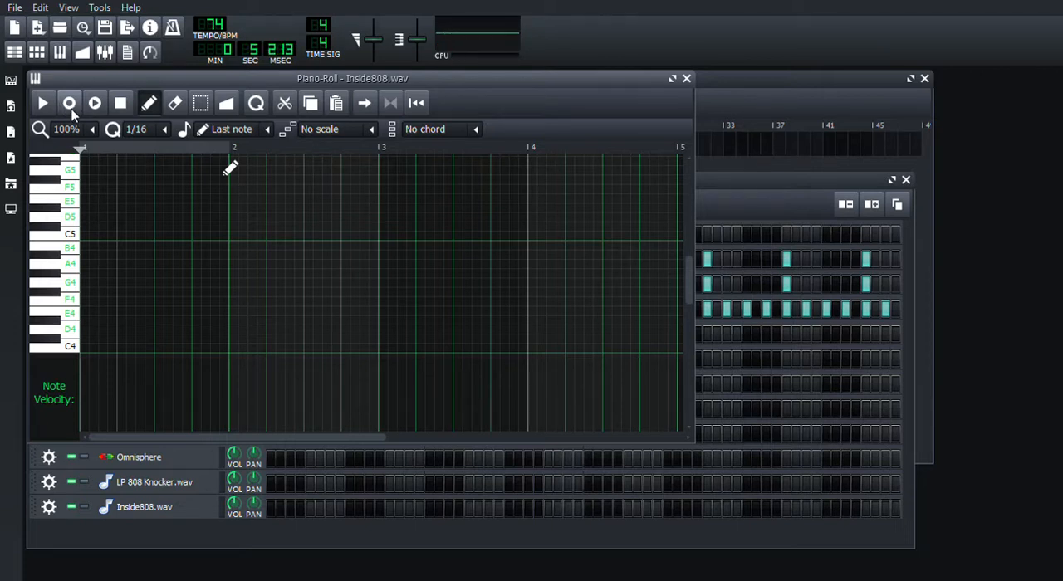
key(t)
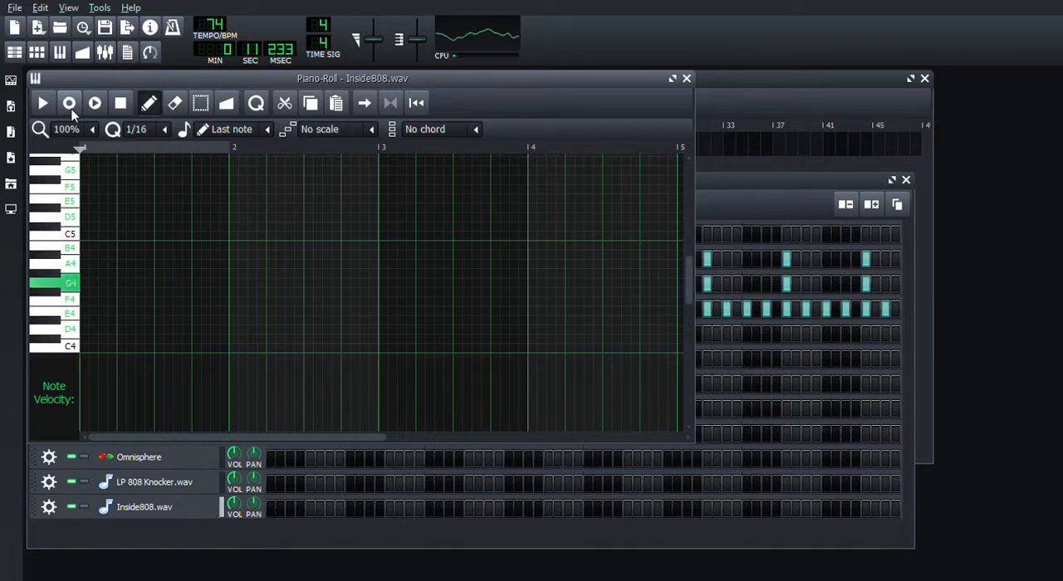
click(169, 29)
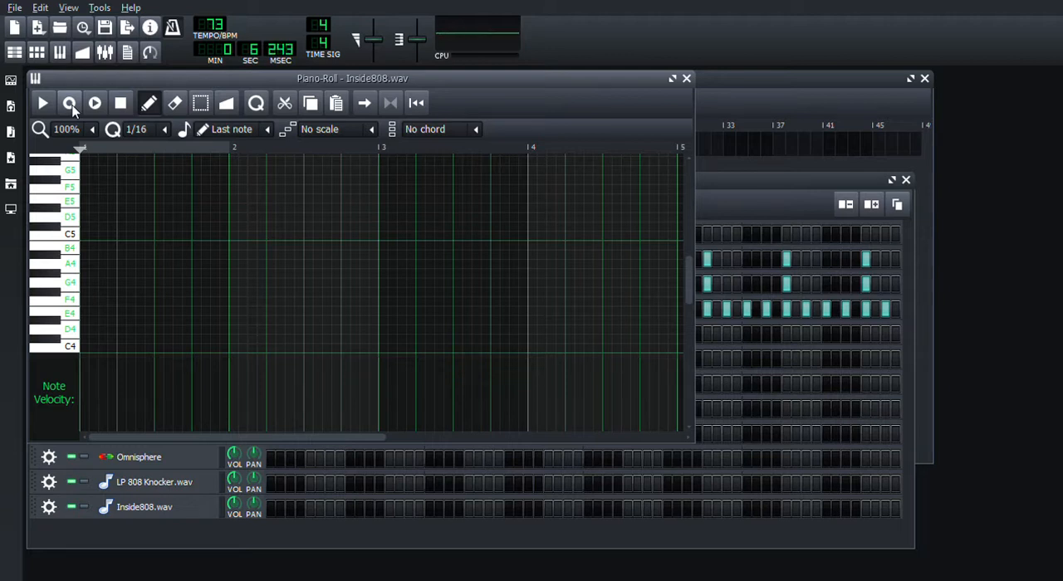
Step: Record a live rhythm of G4 notes for Inside808.wav across bars 1 to 3
key(space)
key(t)
key(t)
key(t)
key(t)
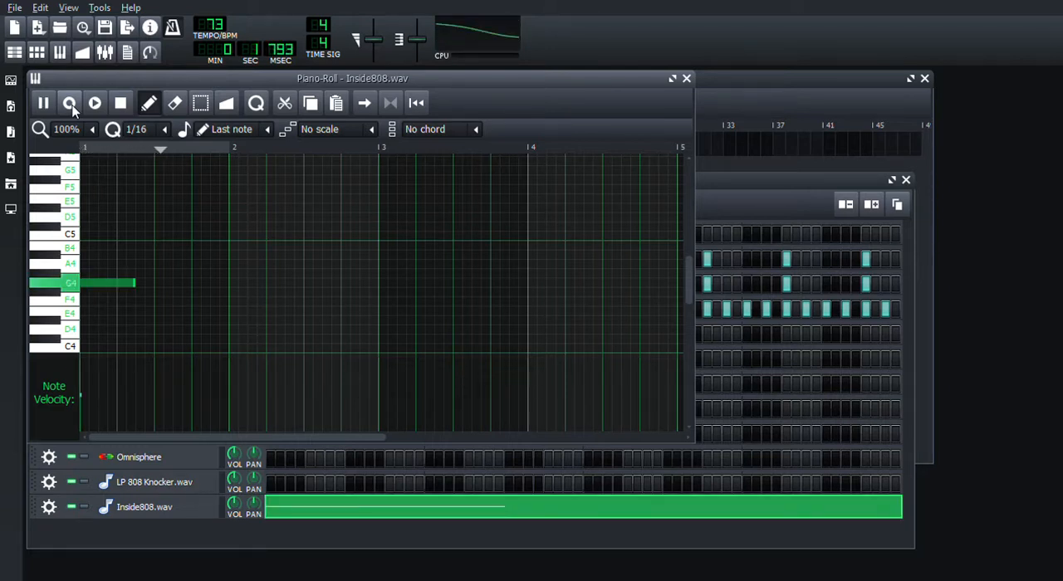
key(t)
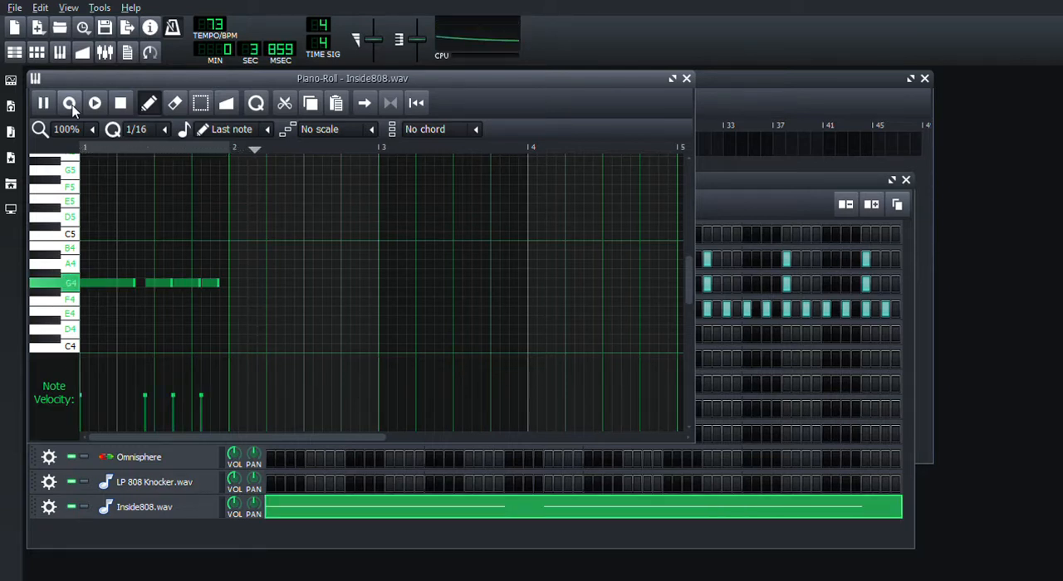
key(t)
key(t)
key(t)
key(t)
key(t)
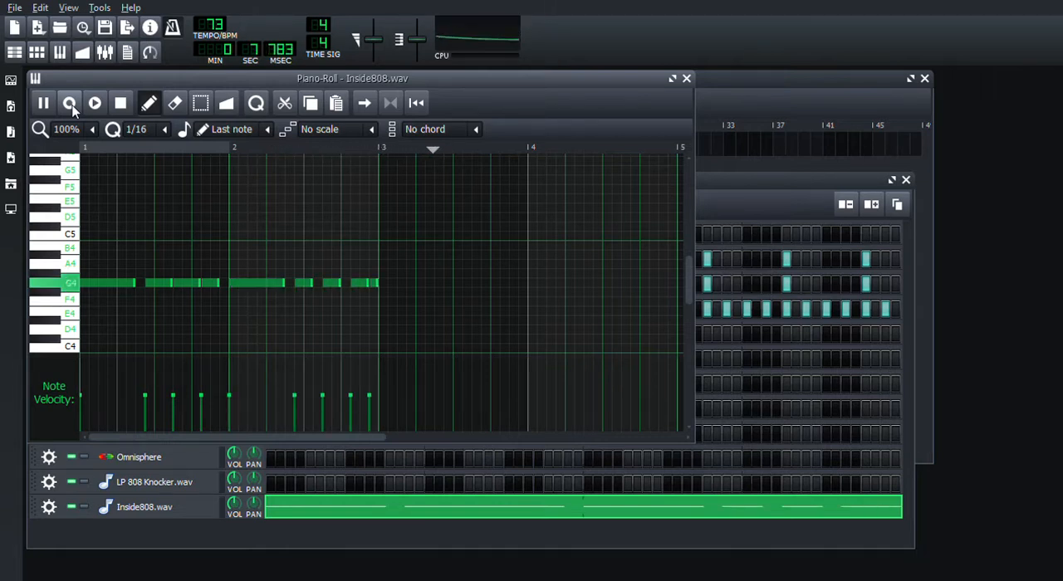
key(t)
key(t)
key(t)
key(t)
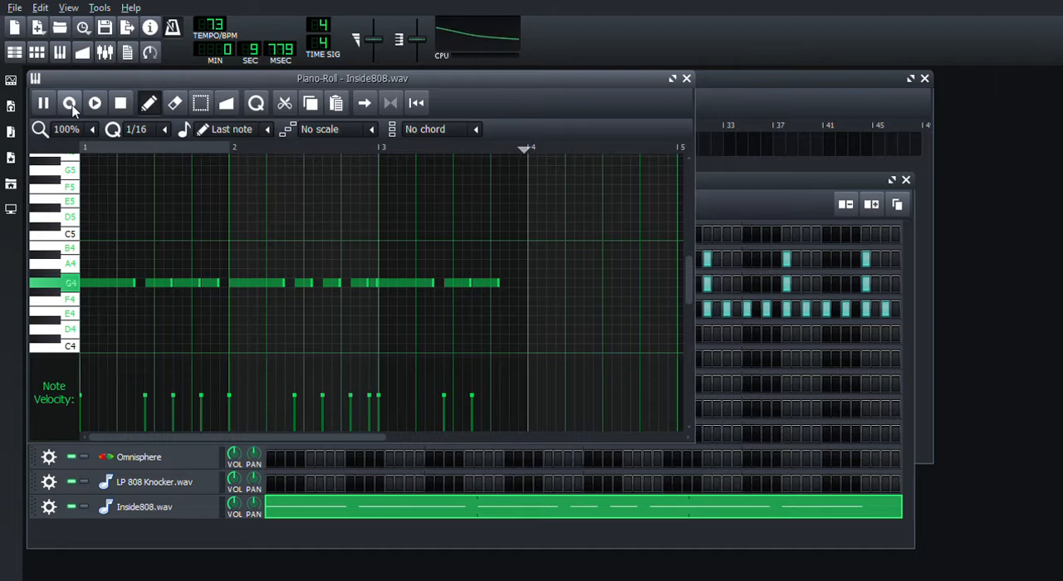
Step: Finish the Inside808.wav recording with four F4 notes in bar 4 and stop playback
key(r)
key(r)
key(r)
key(r)
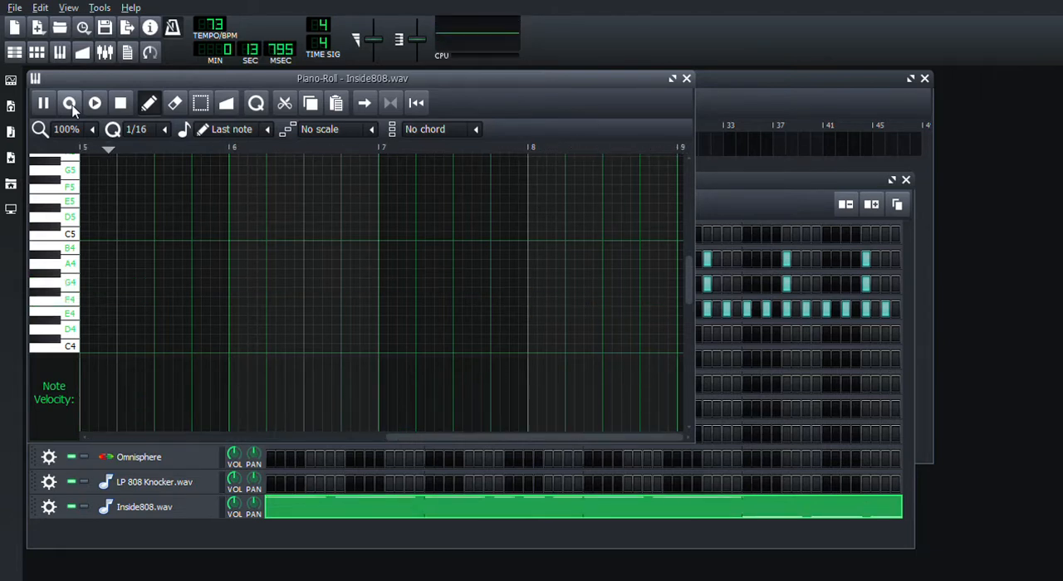
click(121, 102)
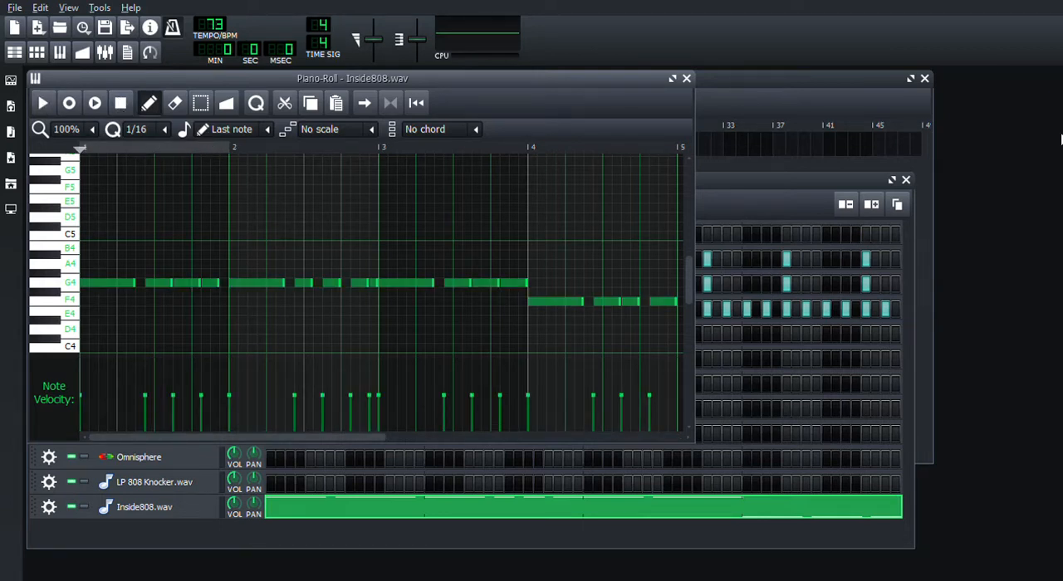
Step: With the beat playing, lengthen the Inside808.wav notes until each meets the next, and close the Piano-Roll
click(755, 190)
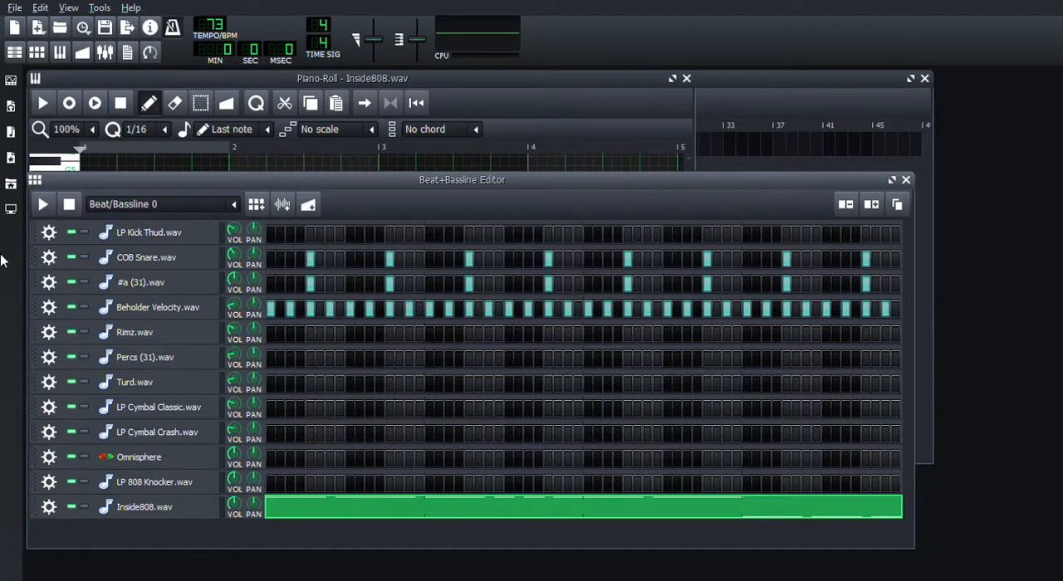
click(44, 206)
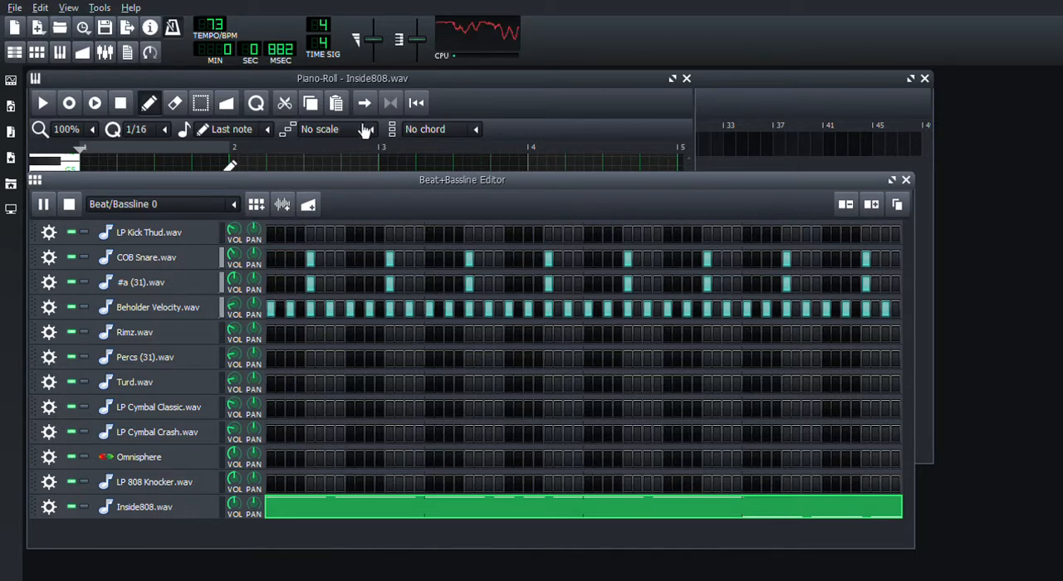
click(587, 77)
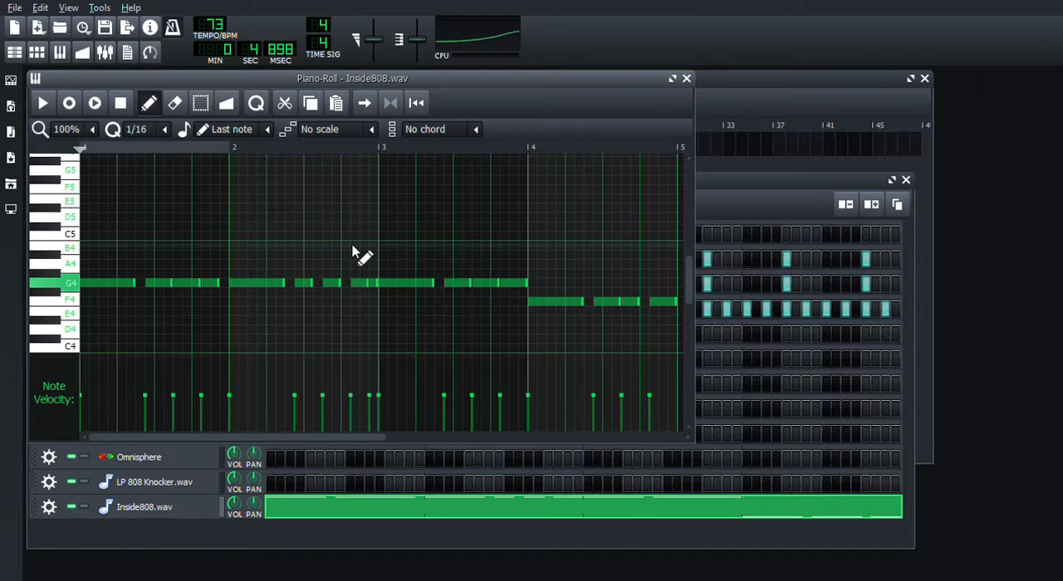
drag(142, 294, 152, 290)
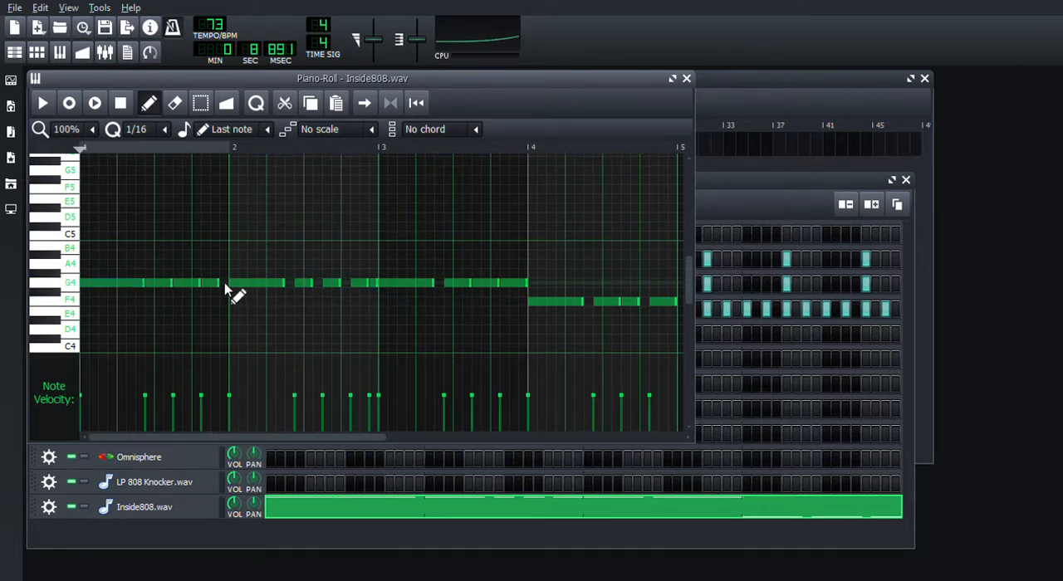
drag(225, 288, 365, 285)
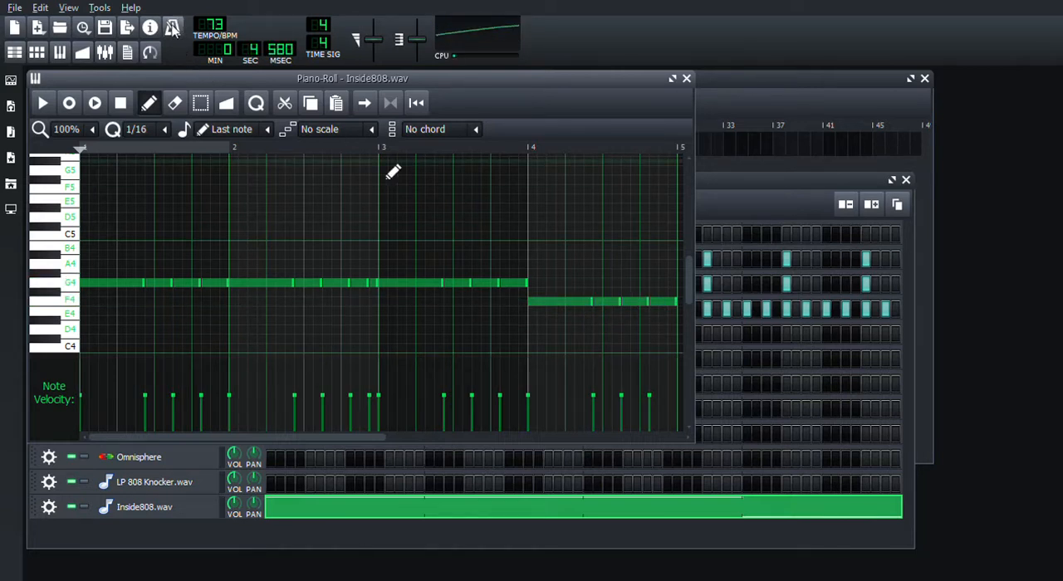
click(686, 79)
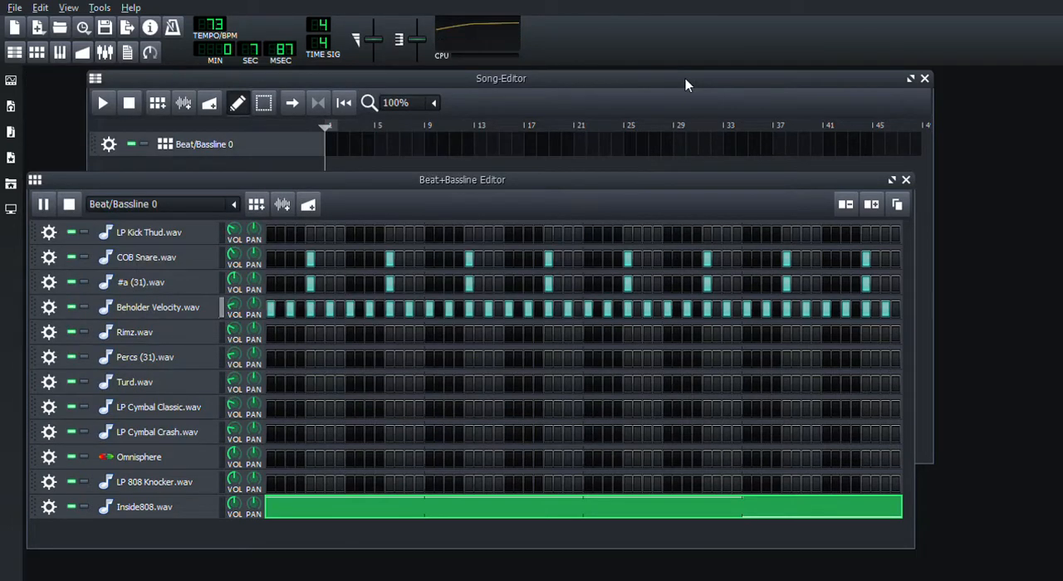
Step: Copy the Inside808.wav note pattern to the LP 808 Knocker.wav track
click(341, 515)
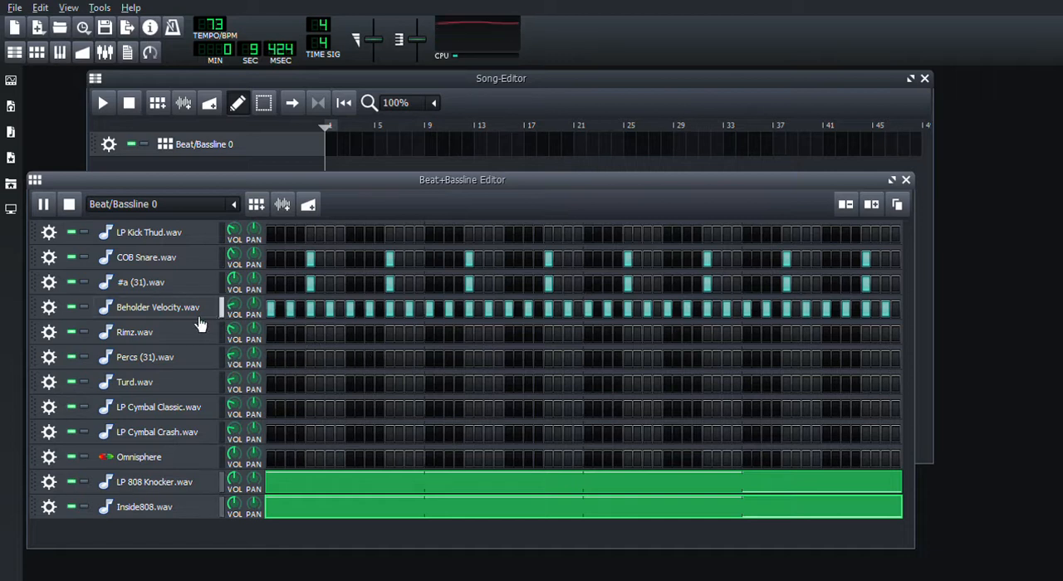
click(131, 314)
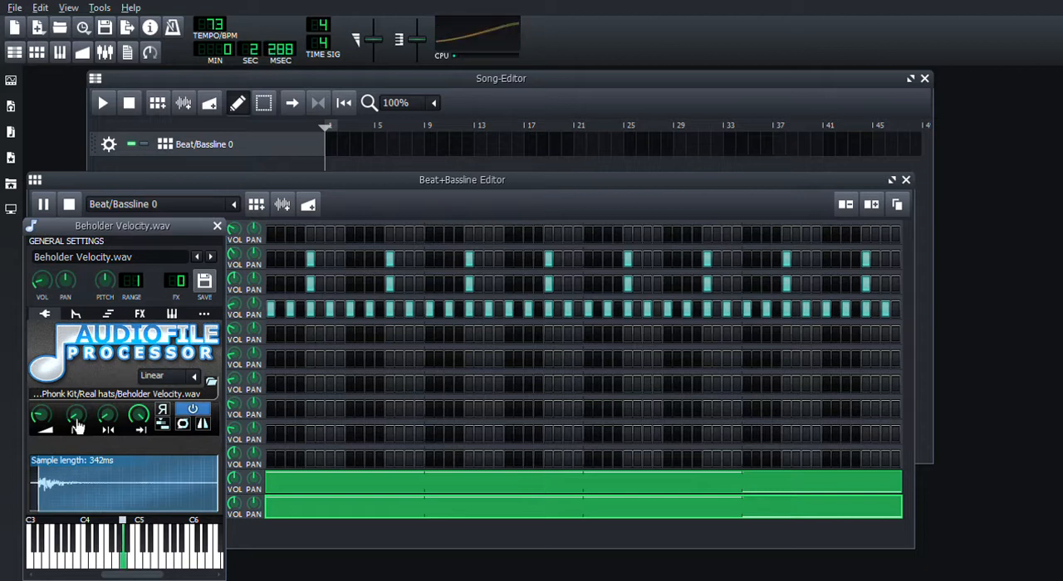
click(217, 227)
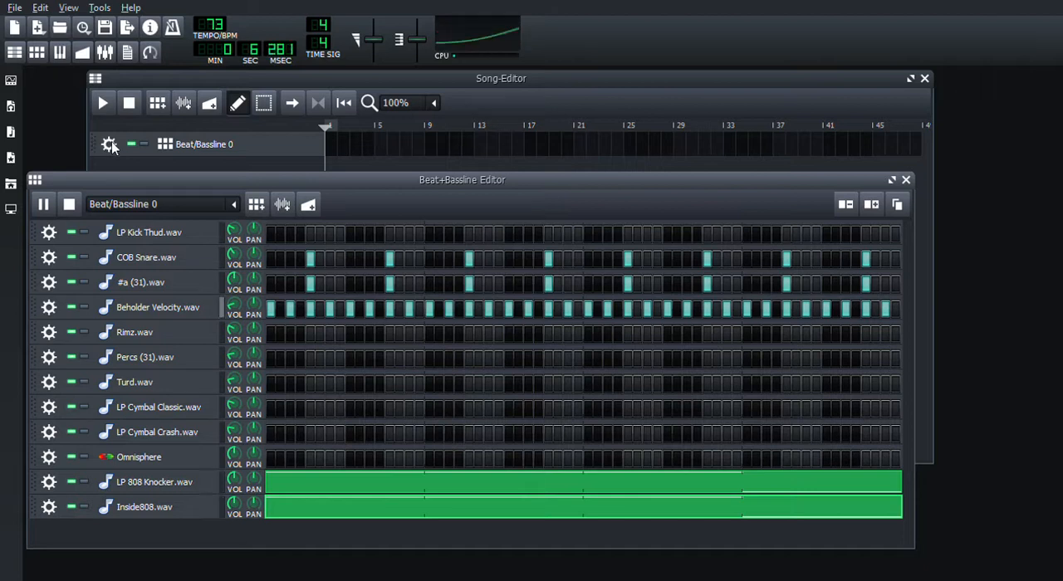
Step: Clone the Beat/Bassline 0 track and show the clone in the Beat+Bassline Editor
click(125, 171)
click(139, 165)
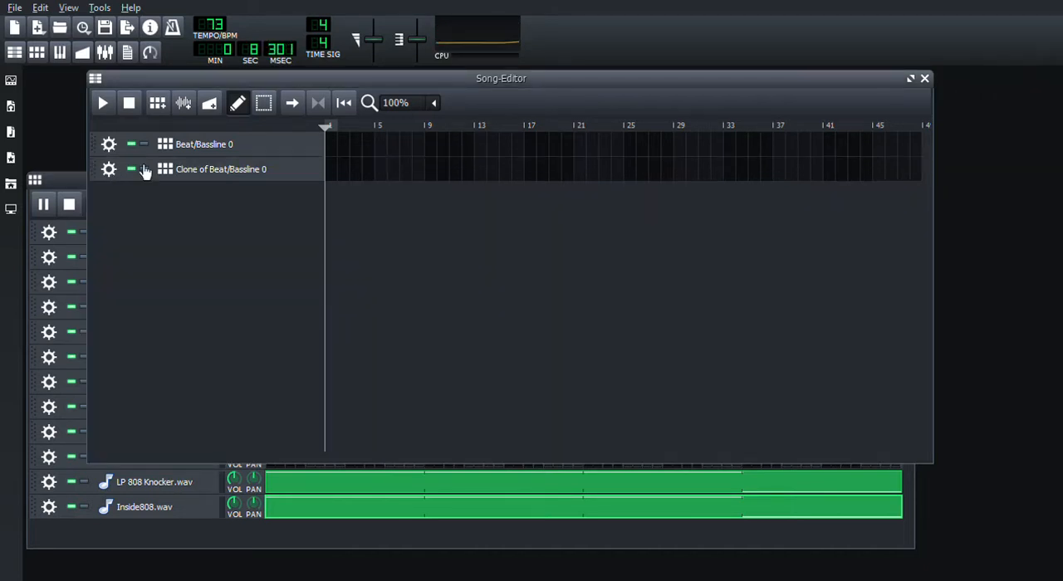
click(81, 181)
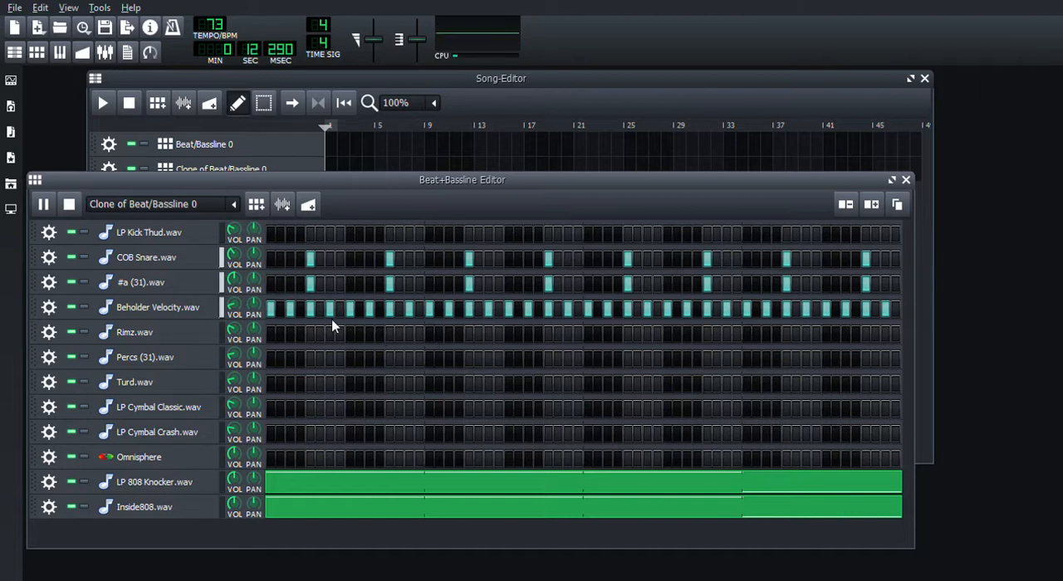
Step: Shorten the end of the Beholder Velocity.wav sample to a length of about 90 ms and close its window
click(190, 309)
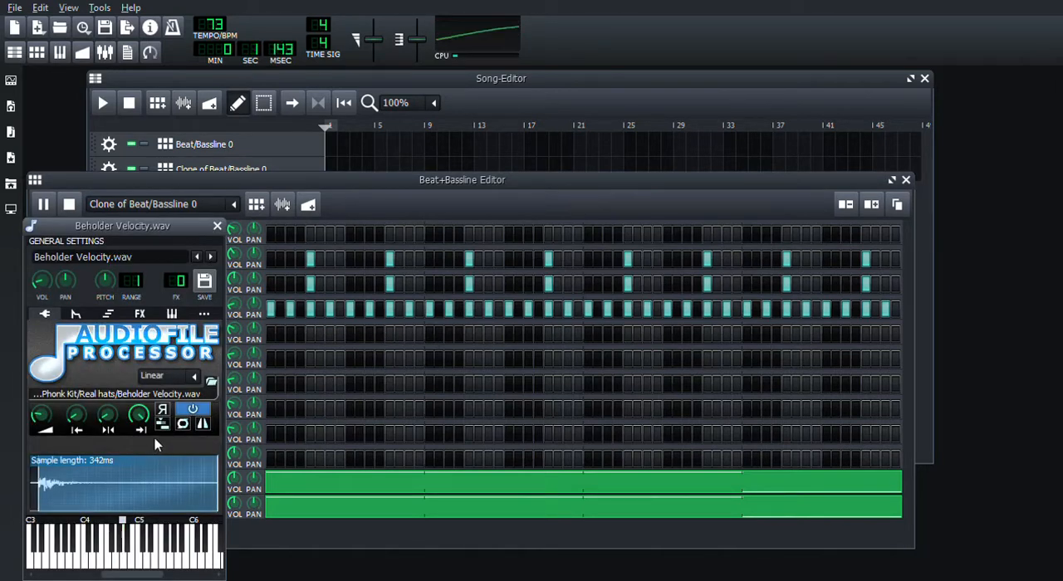
drag(146, 419, 148, 433)
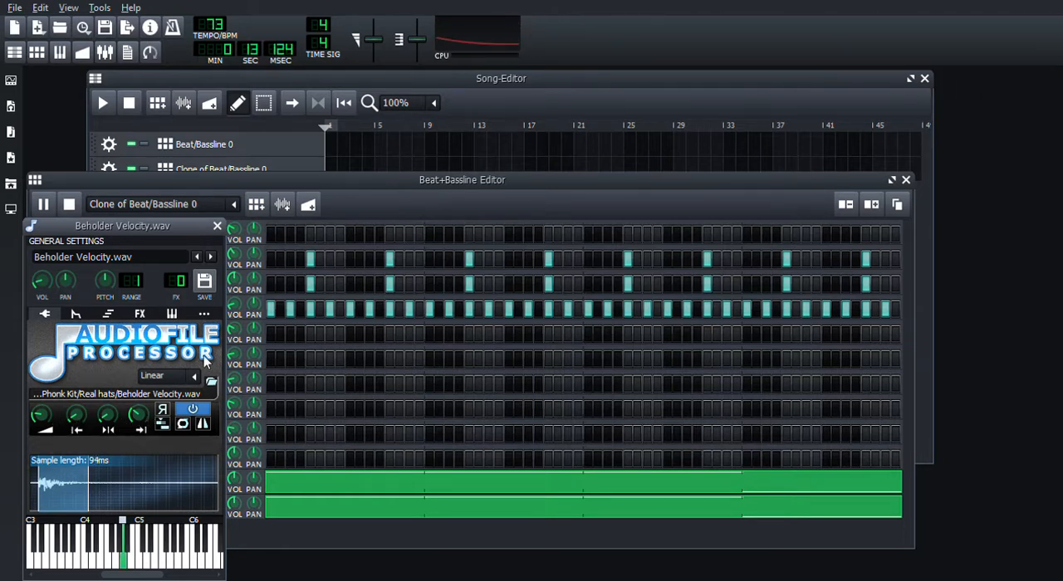
drag(141, 426, 141, 435)
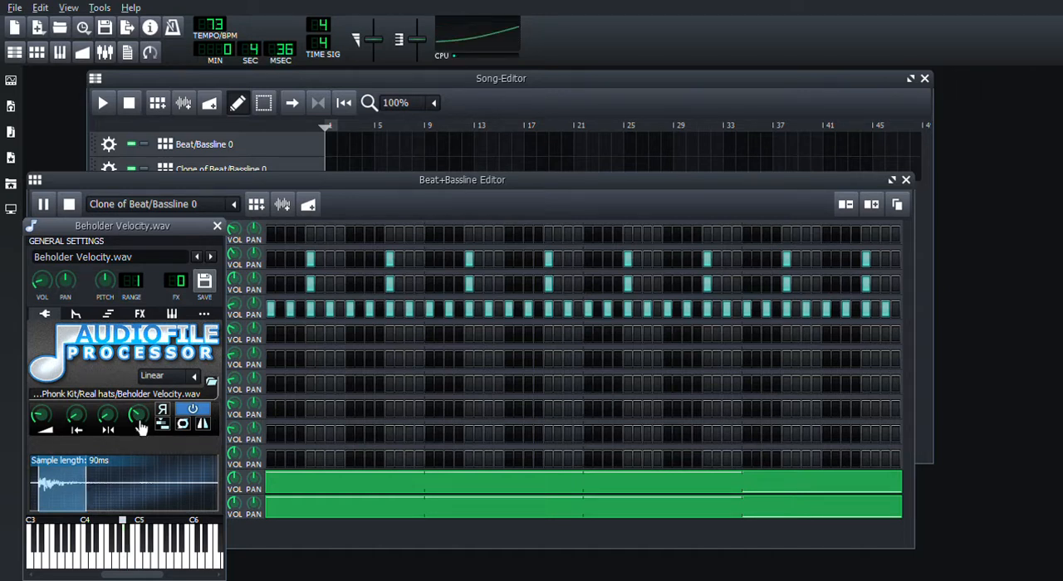
click(218, 226)
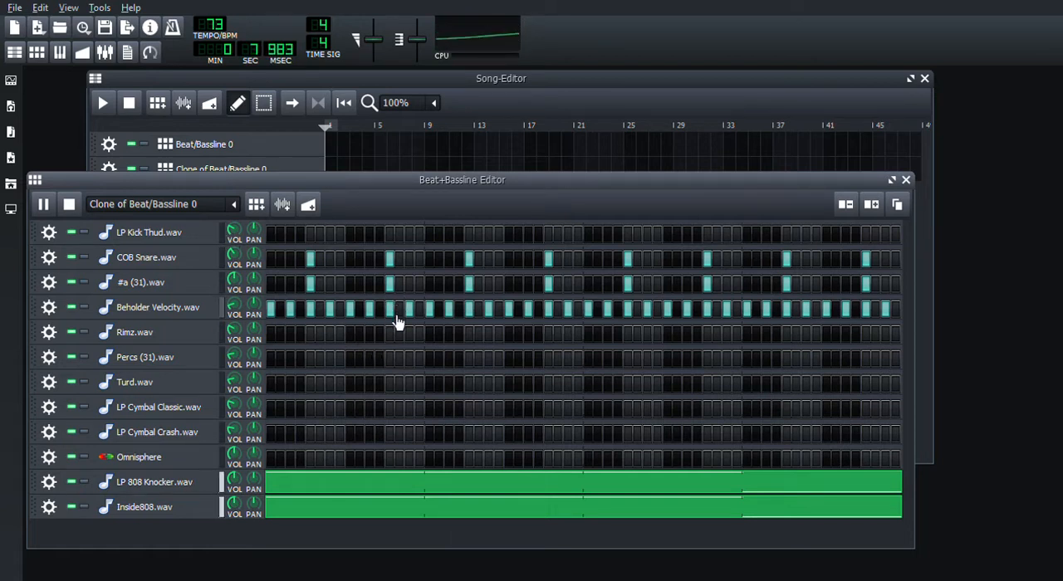
Step: Double the Beholder Velocity.wav hits in the cloned pattern by duplicating all its A4 notes one sixteenth apart from the originals
right_click(441, 317)
click(448, 321)
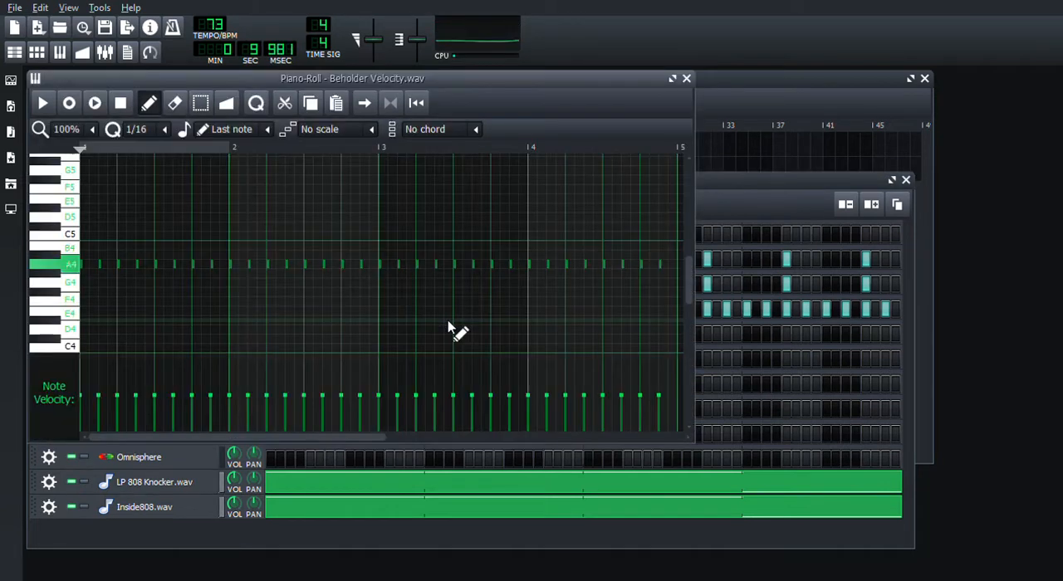
click(201, 103)
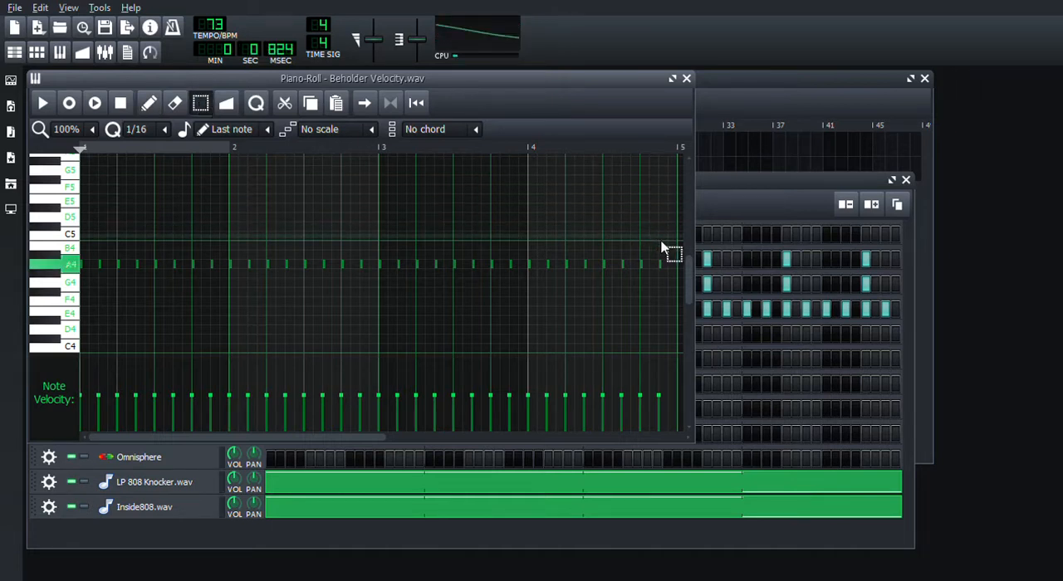
drag(670, 244, 86, 308)
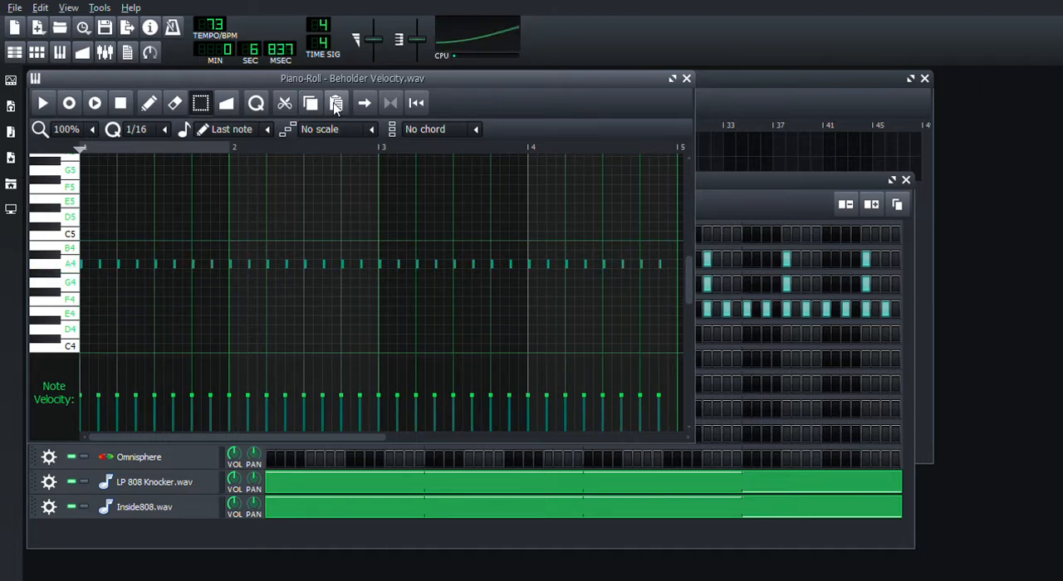
click(156, 103)
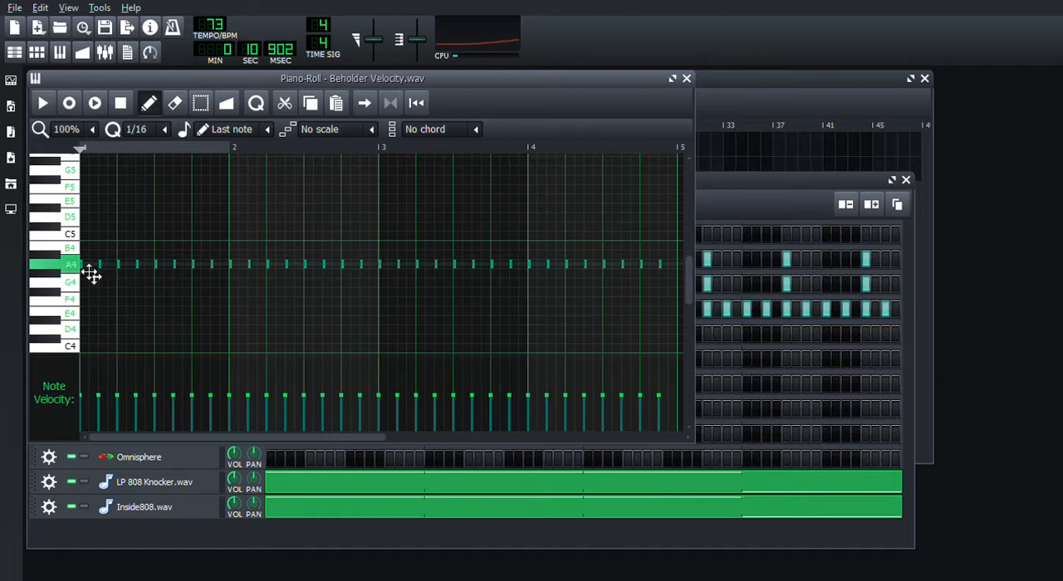
drag(94, 273, 101, 274)
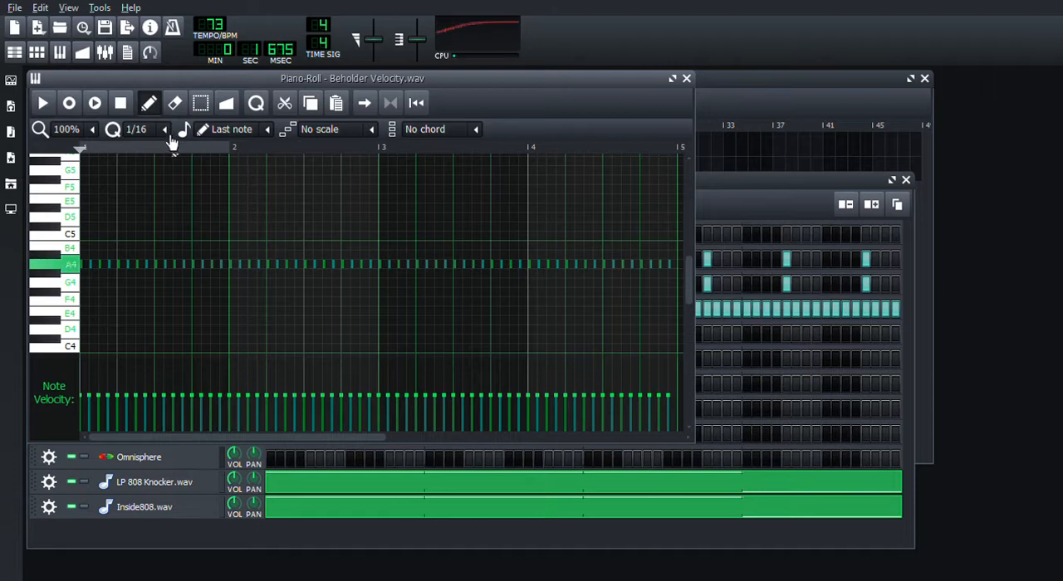
Step: Add extra A4 notes at 1/32 quantization to Beholder Velocity.wav, forming short rolls just before beats 2 and 4 of bars 1 and 2
click(153, 263)
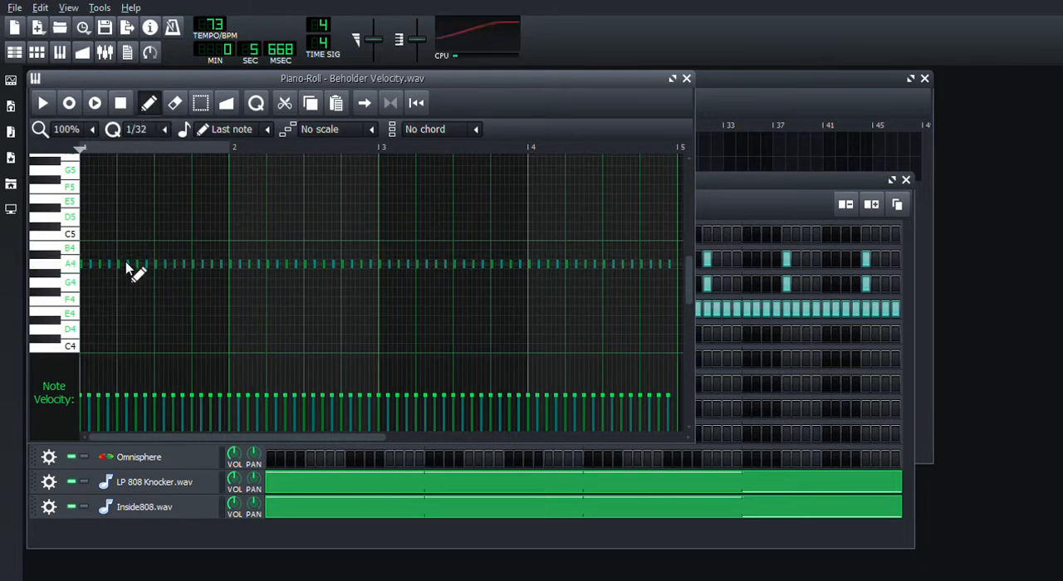
click(113, 265)
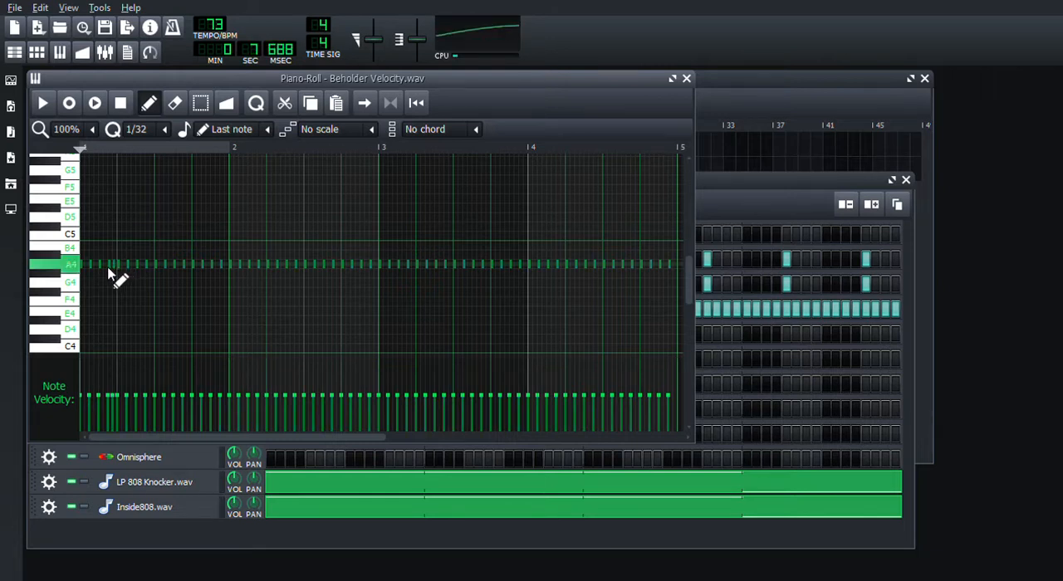
click(103, 265)
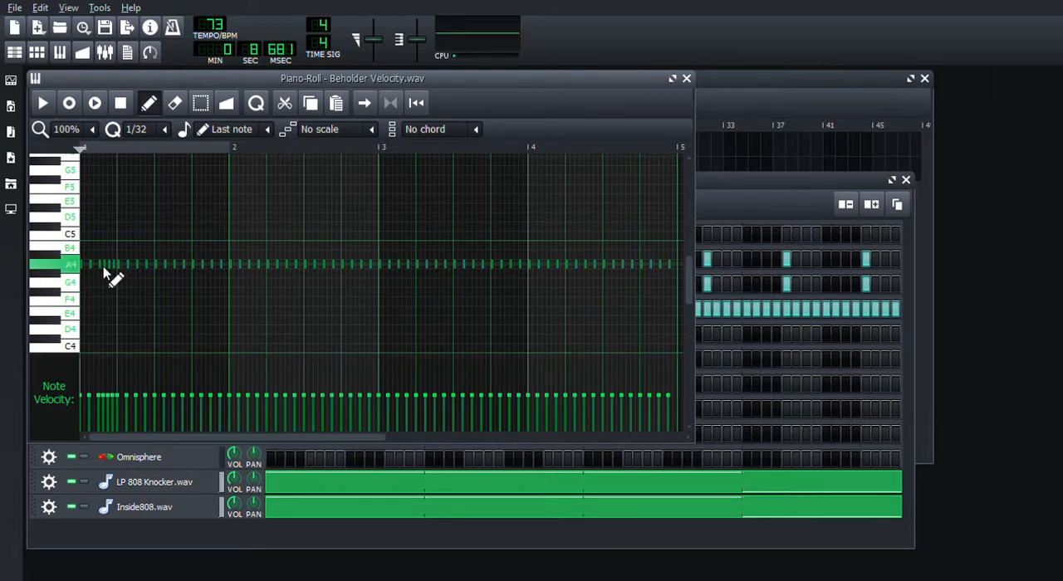
click(187, 265)
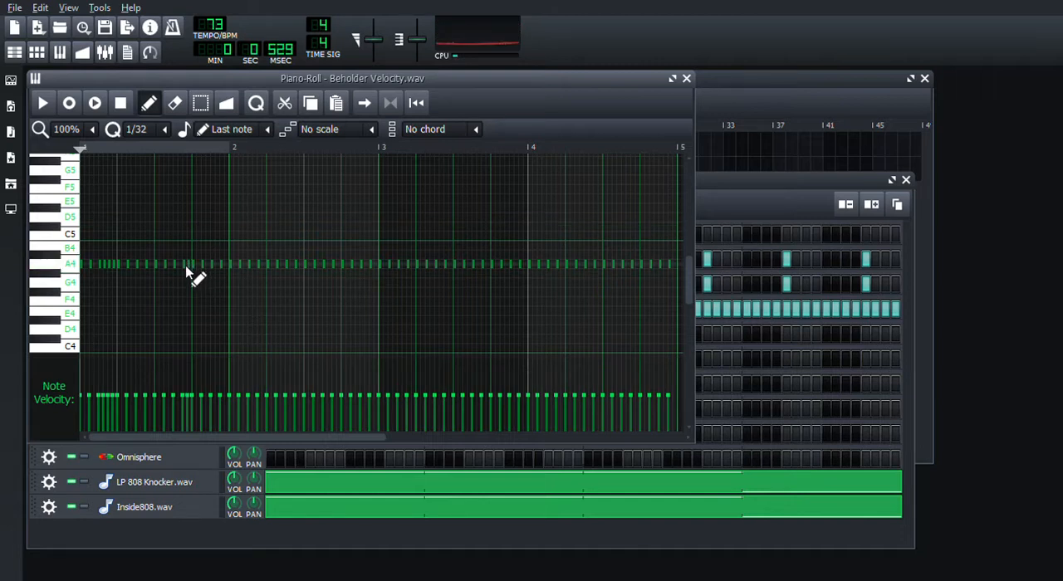
click(179, 264)
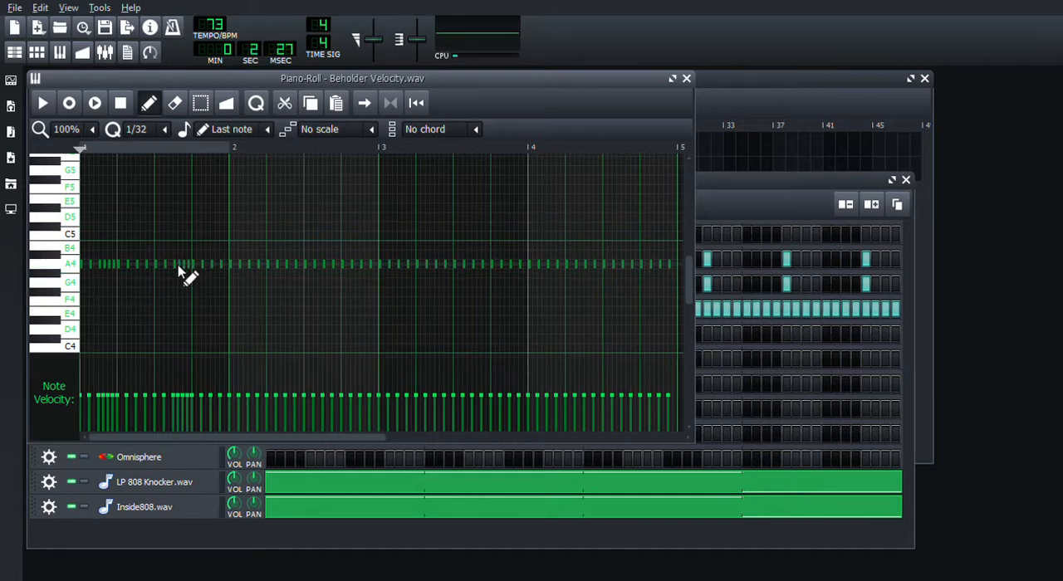
click(260, 265)
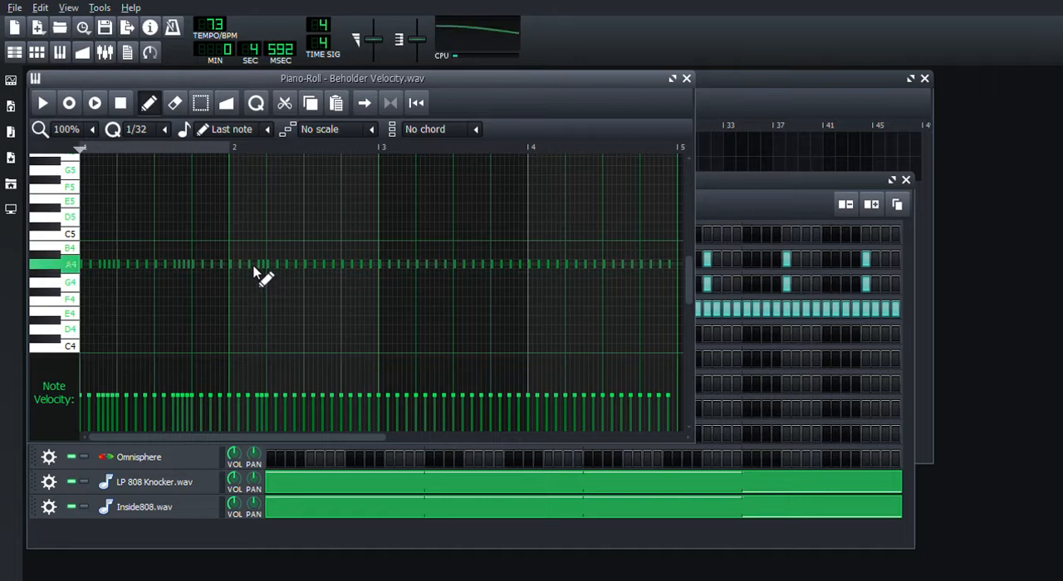
click(338, 264)
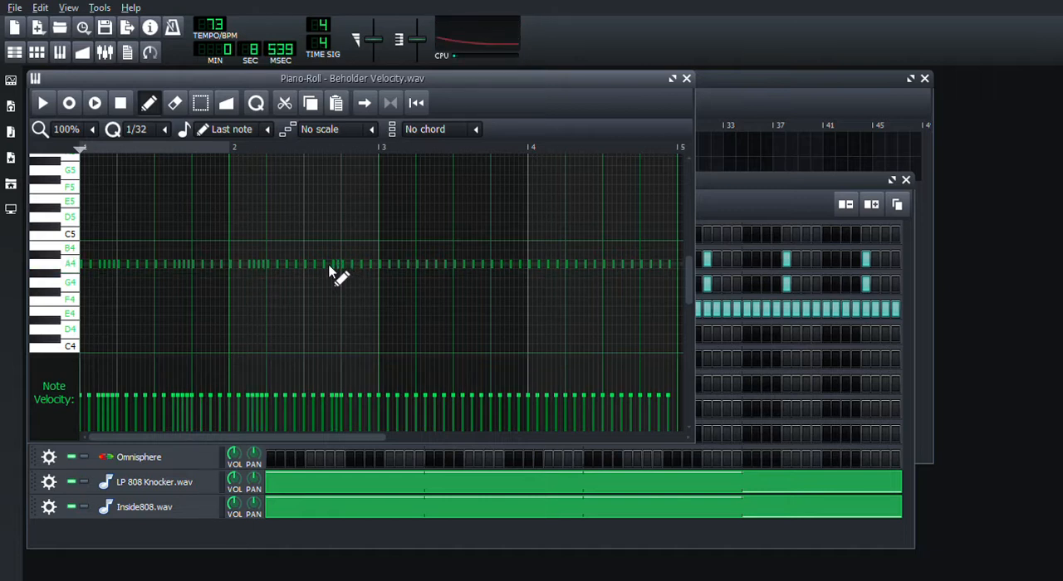
Step: Repeat the 1/32 A4 hi-hat rolls before beats 2 and 4 of bars 3 and 4, and close the Piano-Roll
click(412, 265)
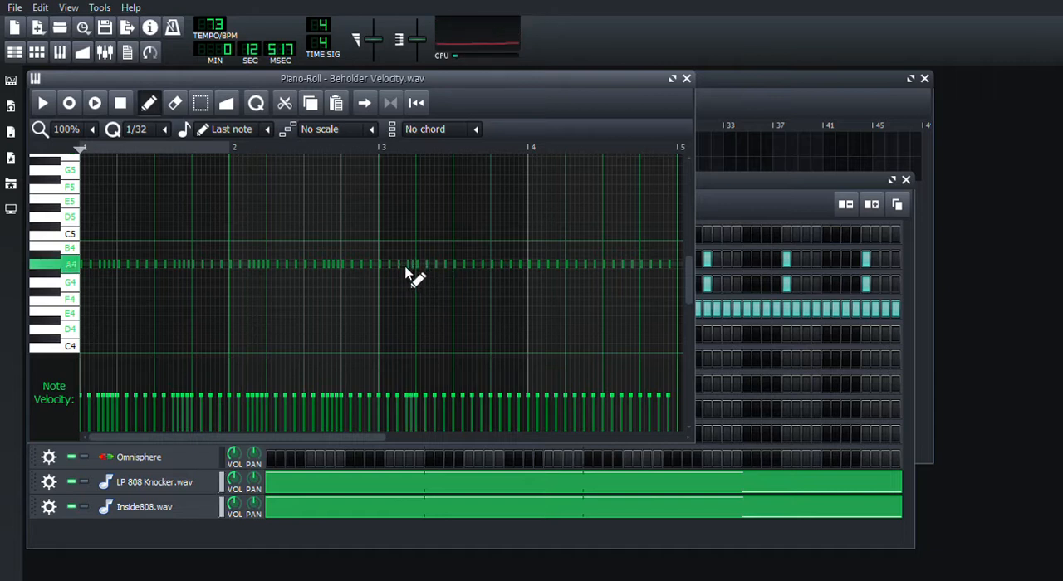
click(404, 265)
click(487, 265)
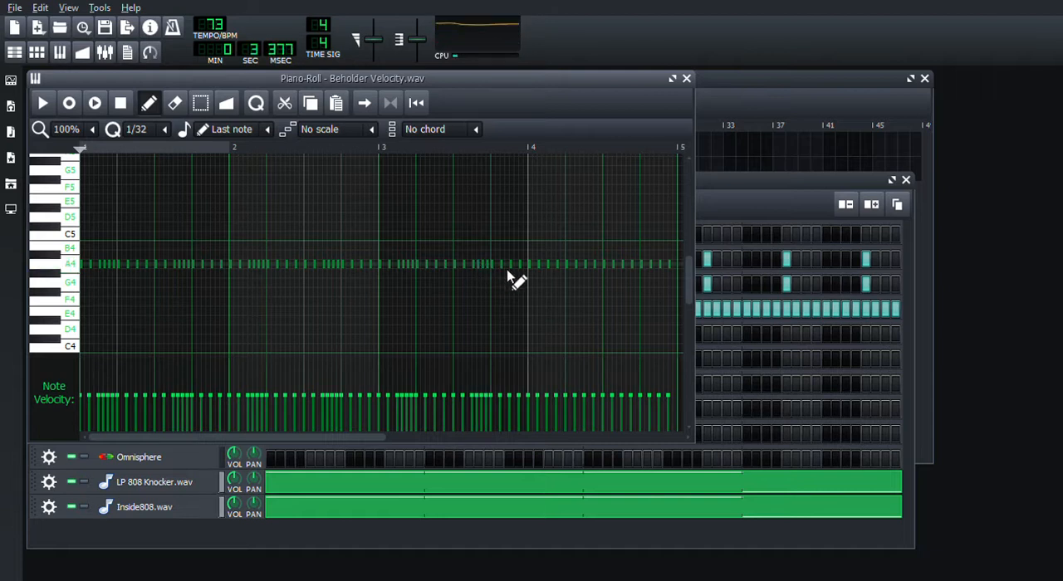
click(562, 266)
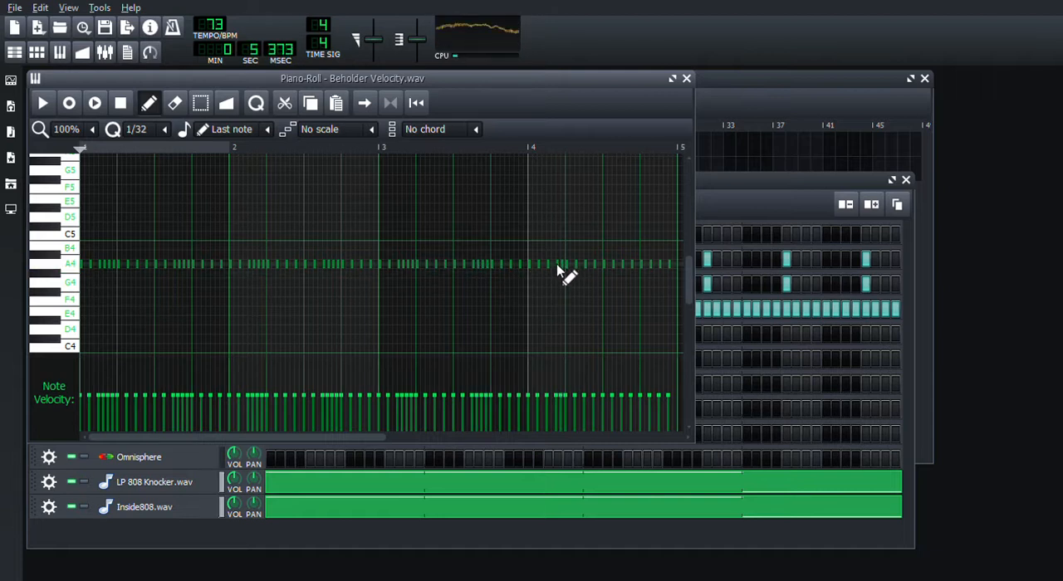
click(553, 265)
click(636, 266)
click(628, 265)
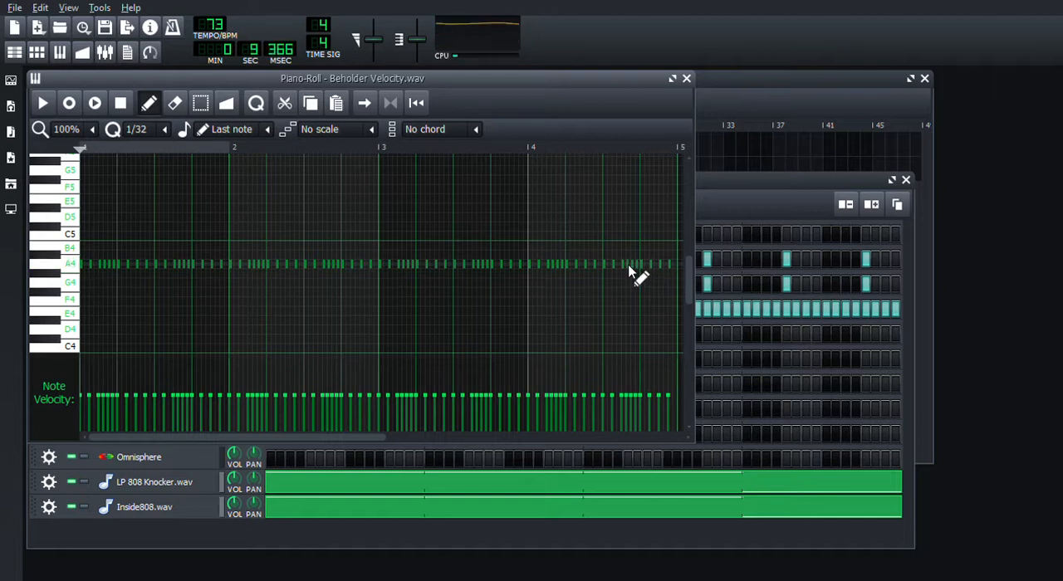
click(686, 78)
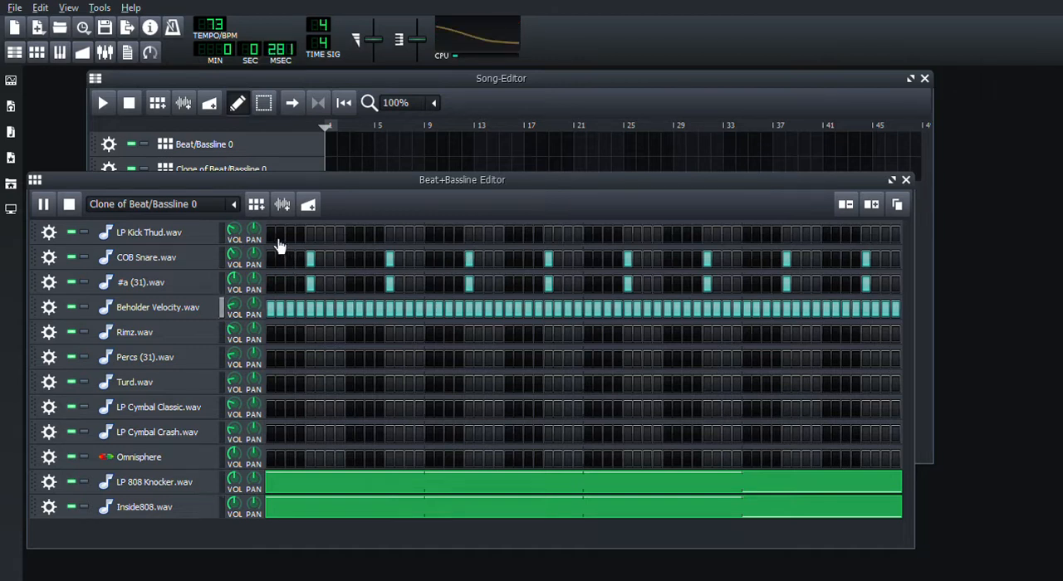
Step: Review the volume envelope settings of LP Kick Thud.wav and close its window
click(188, 235)
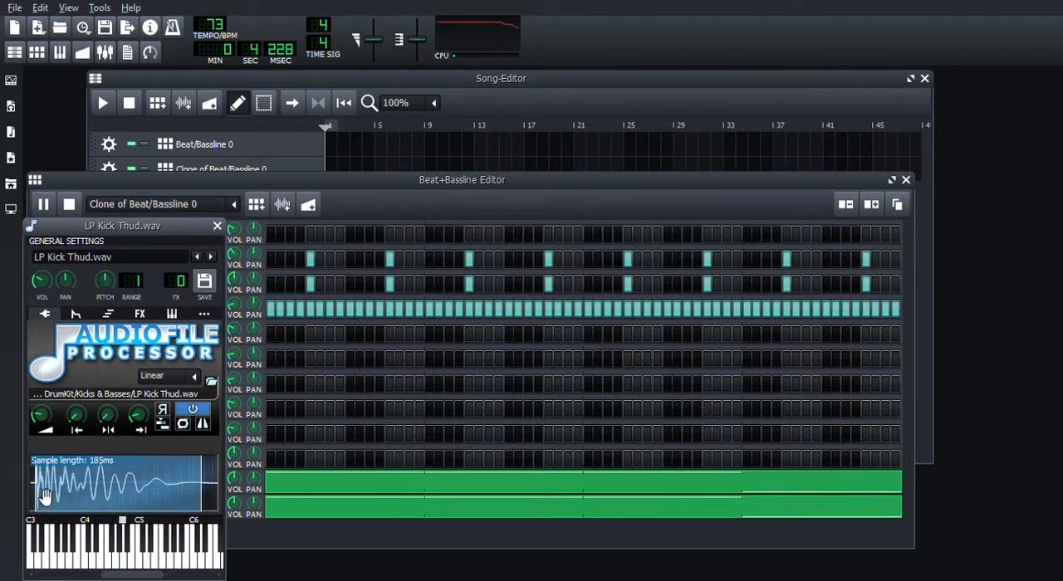
click(76, 316)
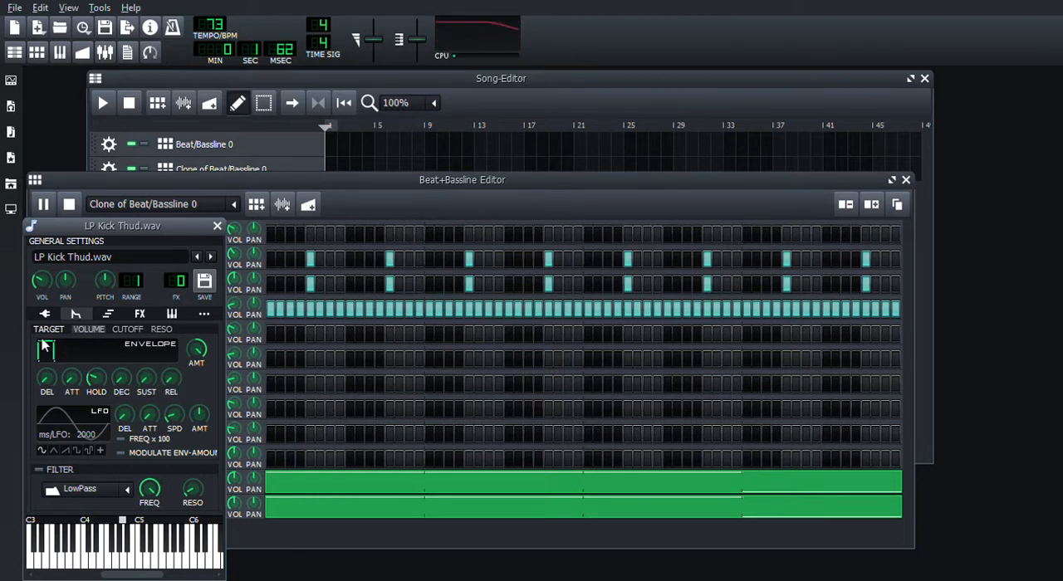
click(217, 227)
Step: Program LP Kick Thud.wav in the first half of the cloned pattern on steps 1, 4, 7, 8, 12, 16, 17, 20, 23, 24 and 28
click(271, 235)
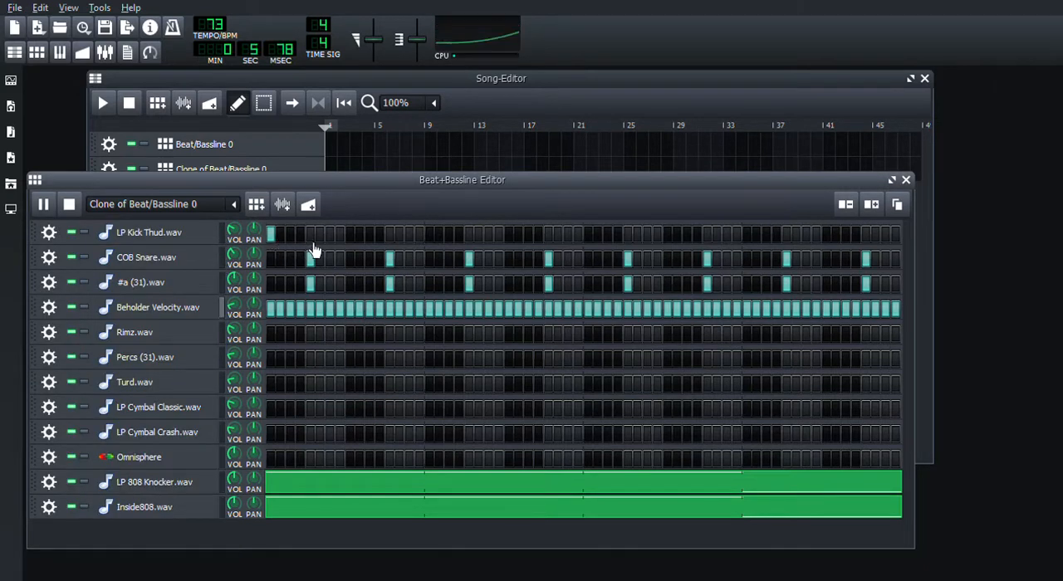
click(300, 235)
click(339, 235)
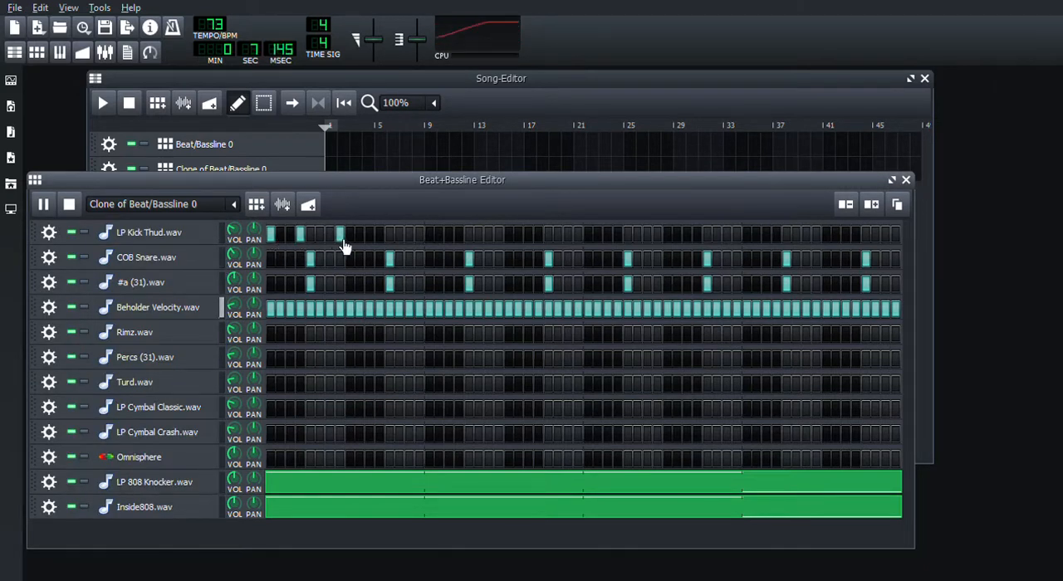
click(329, 236)
click(379, 237)
click(420, 236)
click(429, 236)
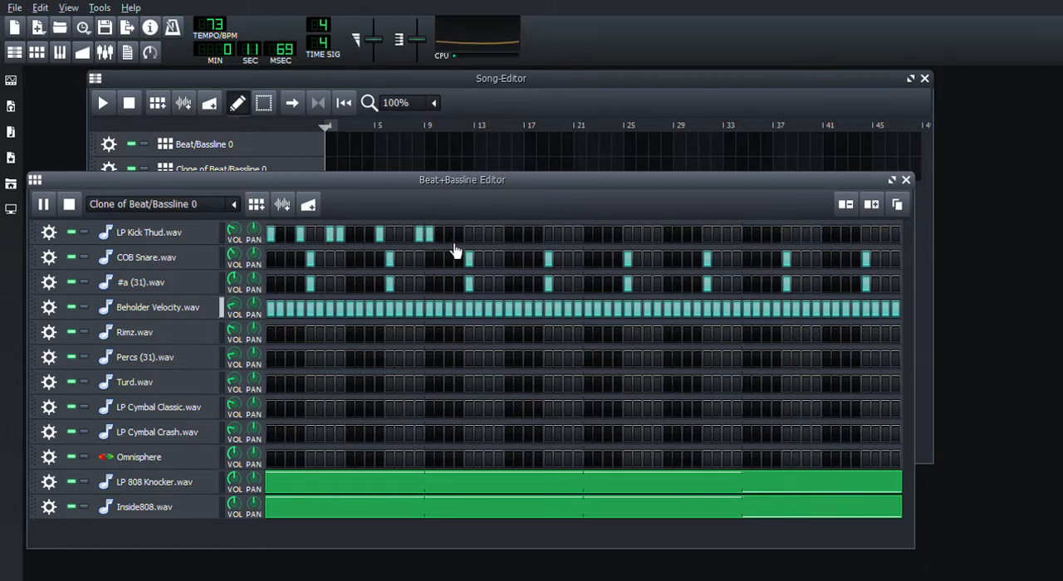
click(460, 237)
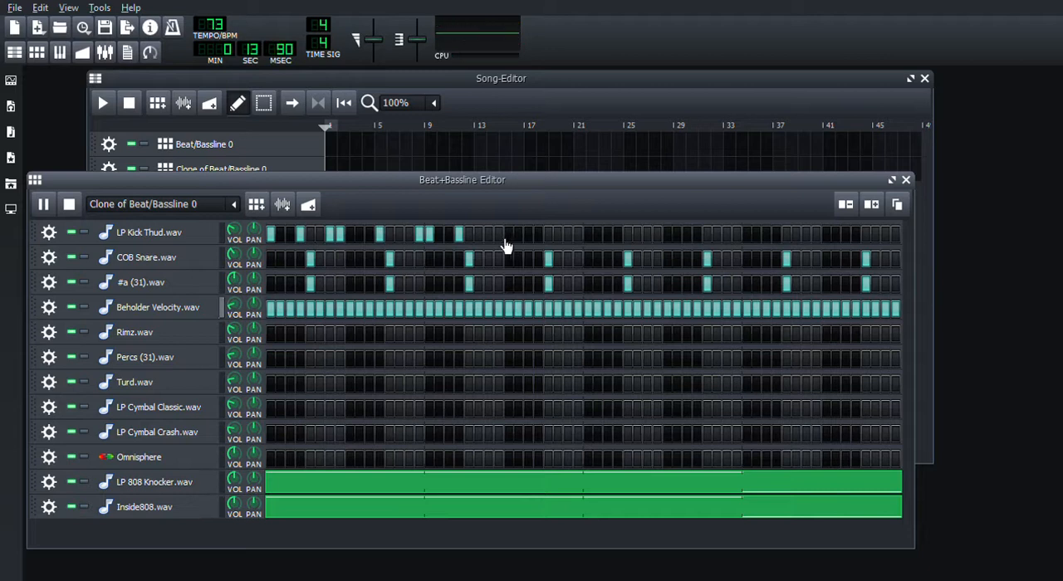
click(500, 236)
click(489, 237)
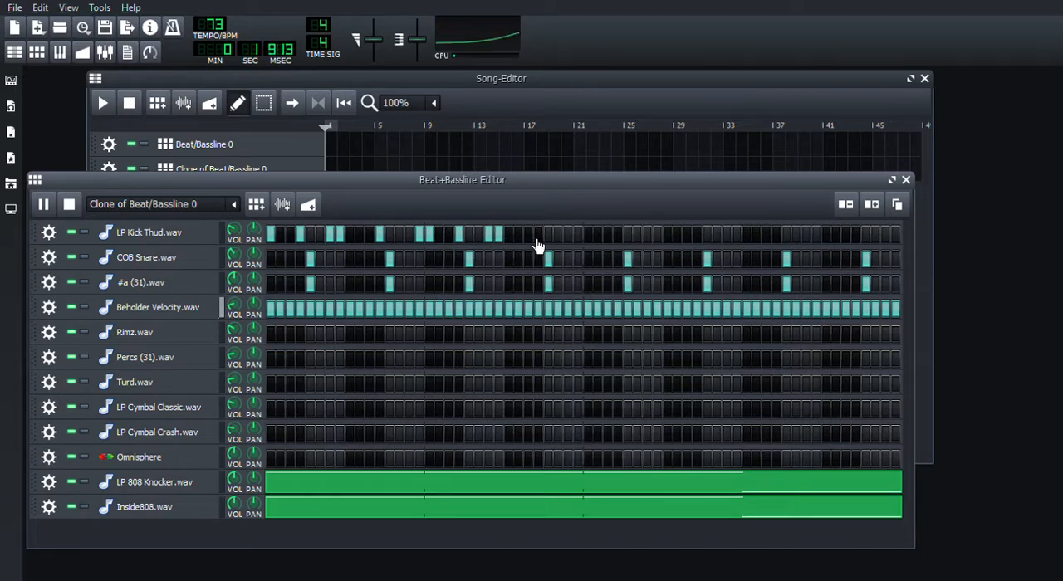
click(538, 238)
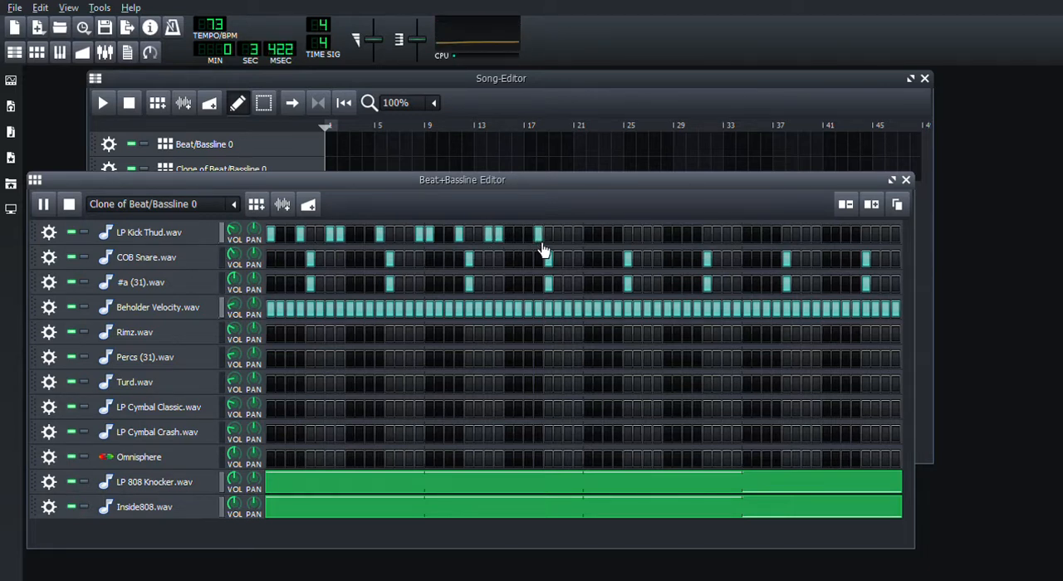
Step: Program LP Kick Thud.wav in the second half on steps 33, 36, 39, 40, 44, 47, 48, 52, 55, 56, 60 and 64
click(589, 237)
click(620, 239)
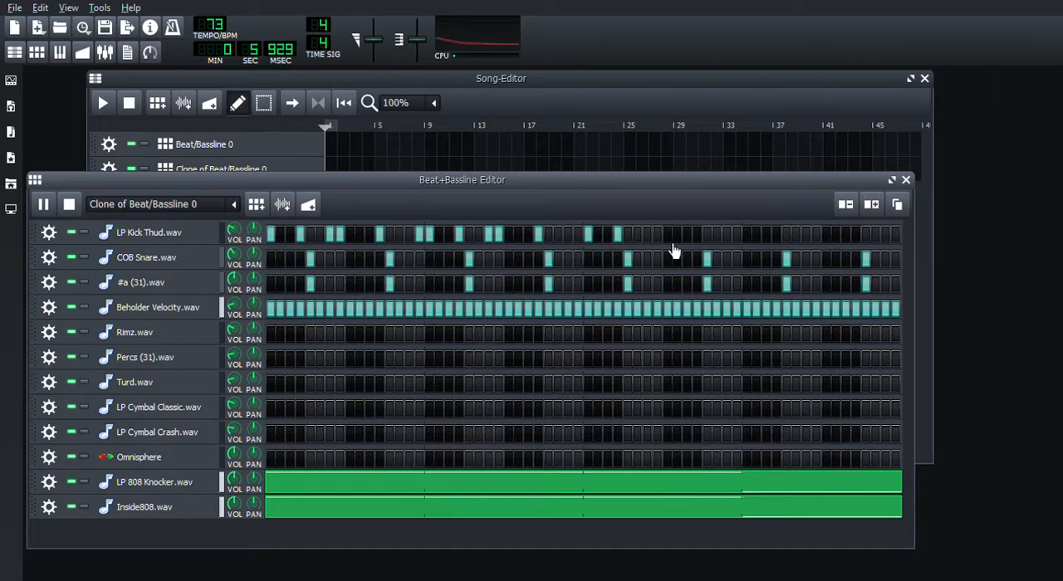
click(657, 238)
click(647, 238)
click(697, 236)
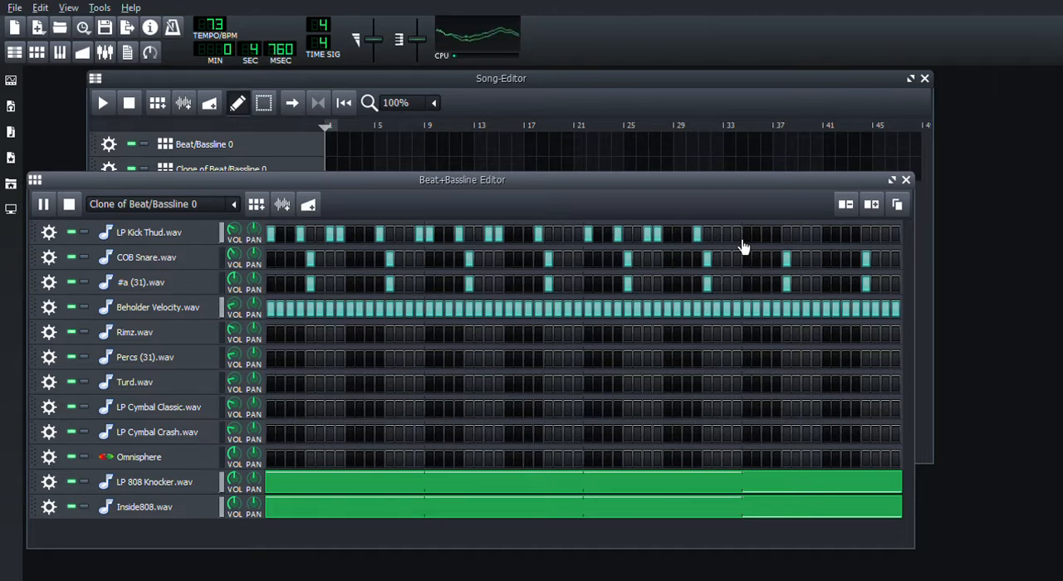
click(735, 239)
click(728, 236)
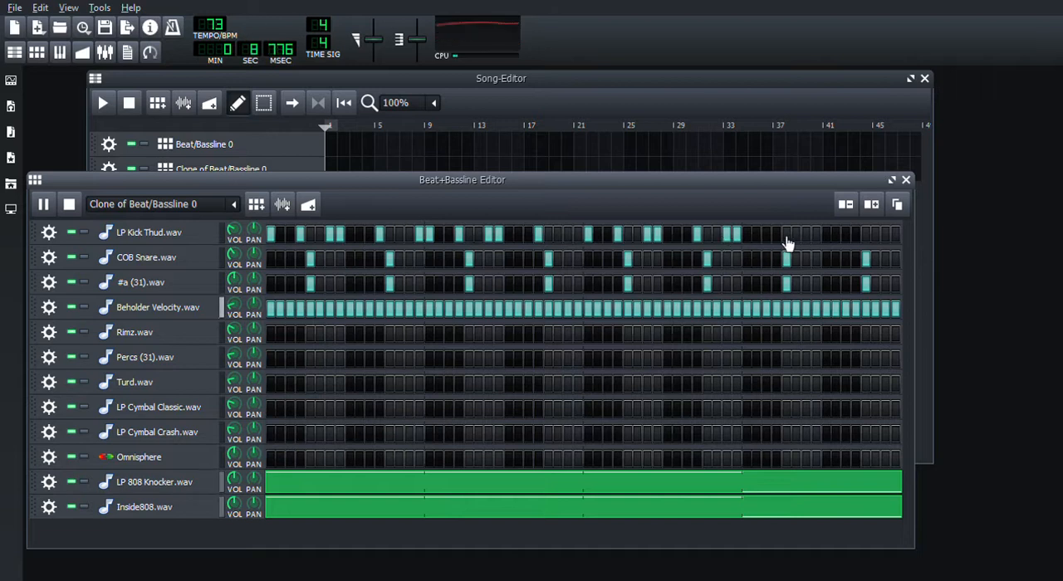
click(777, 237)
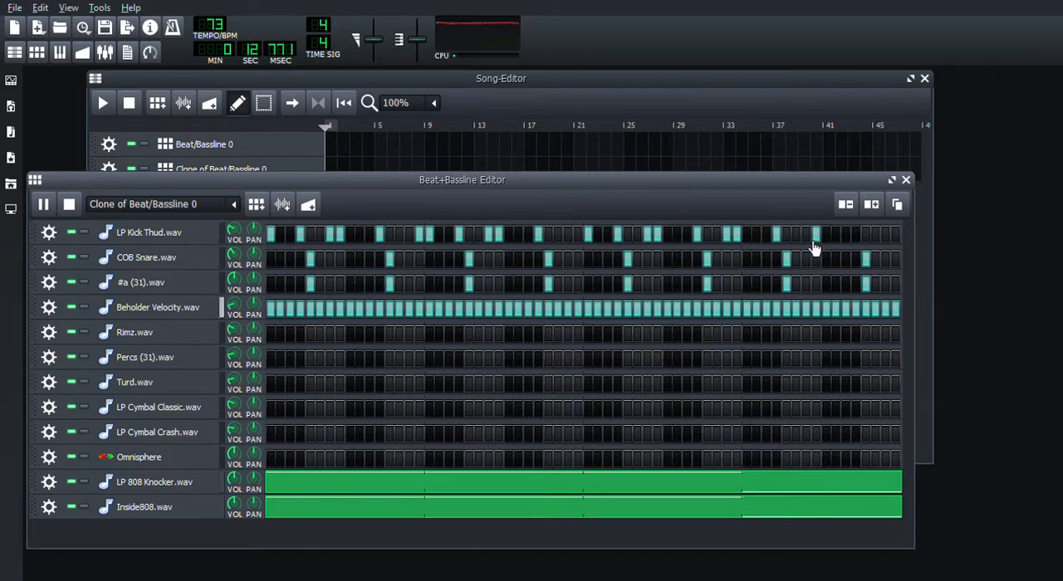
click(806, 238)
click(856, 237)
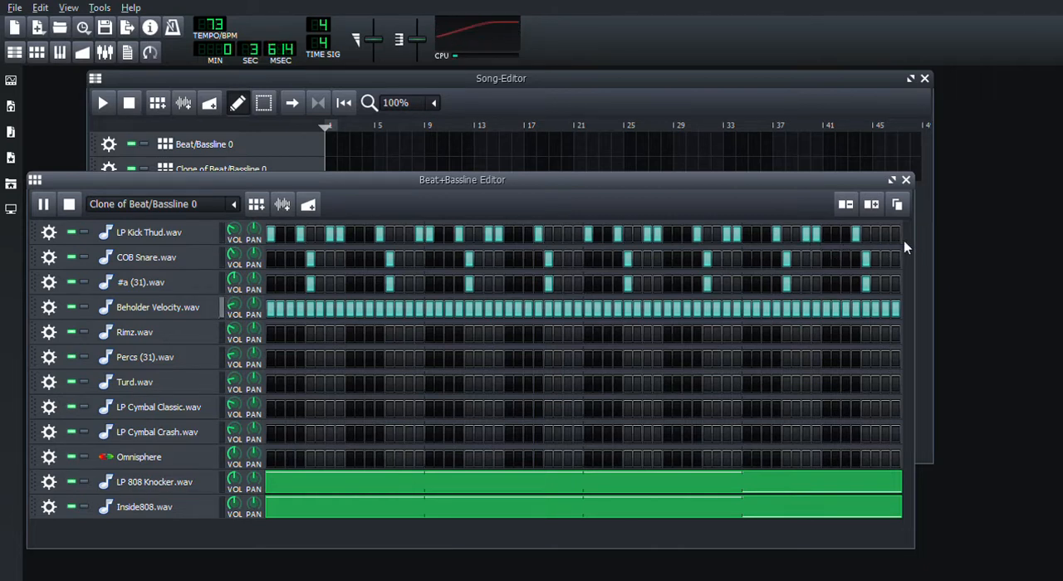
click(896, 235)
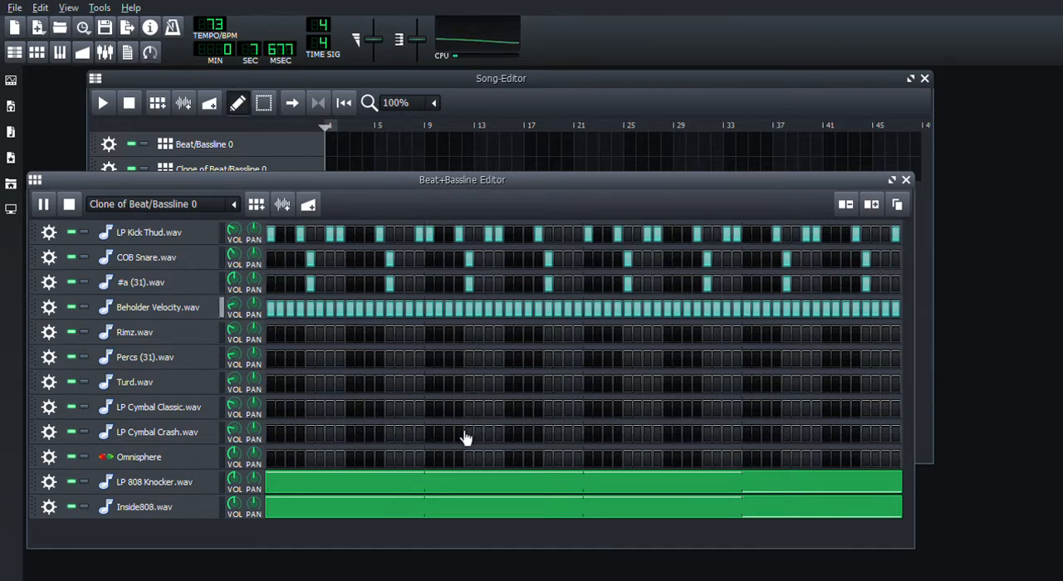
Step: In Rimz.wav's Piano-Roll at 1/16 quantization, add G4 on the 2nd sixteenth and D5 on the 8th and 10th of bars 1 and 2
right_click(358, 344)
click(359, 345)
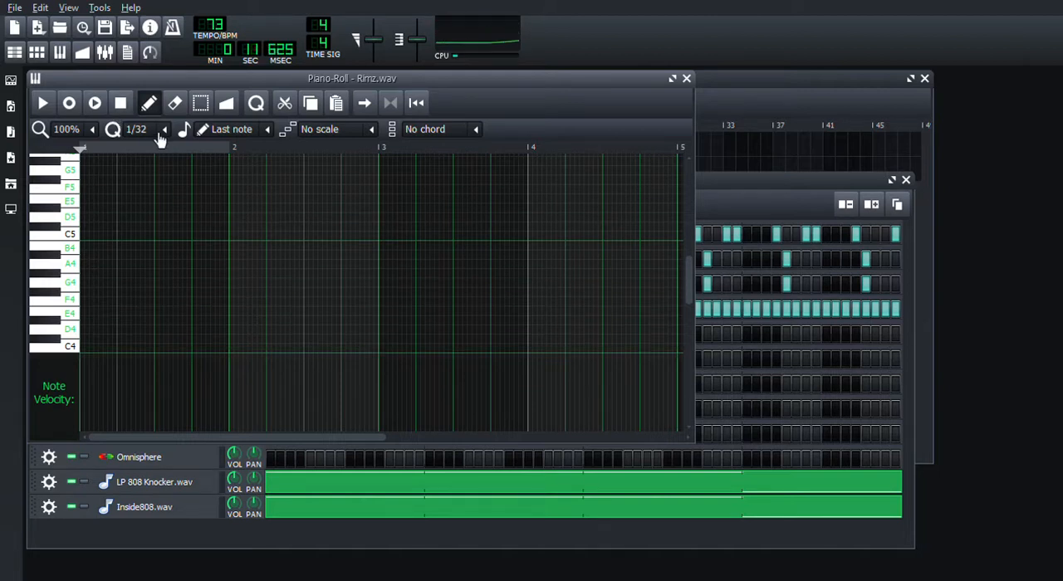
click(158, 245)
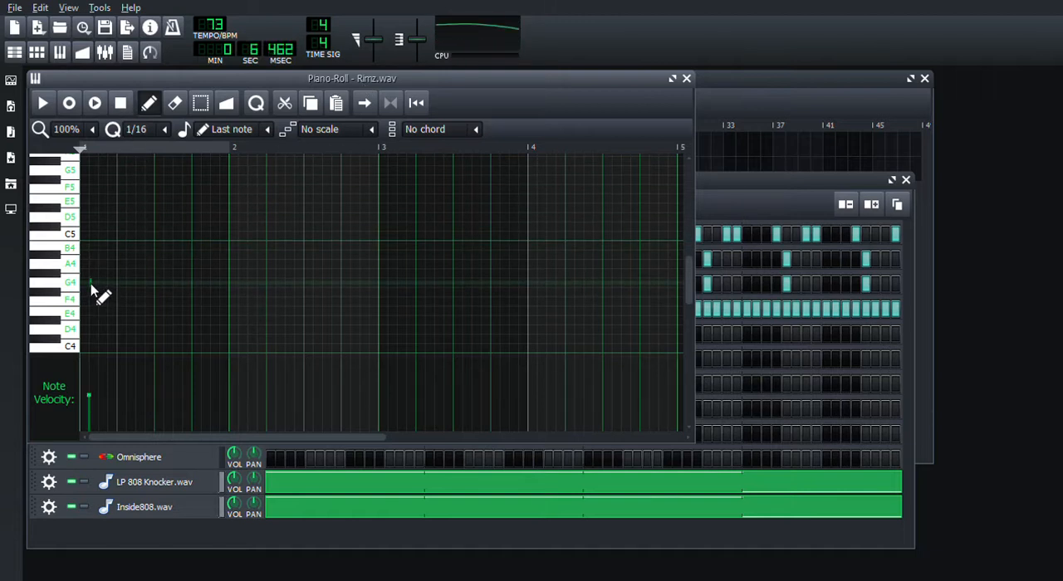
click(151, 218)
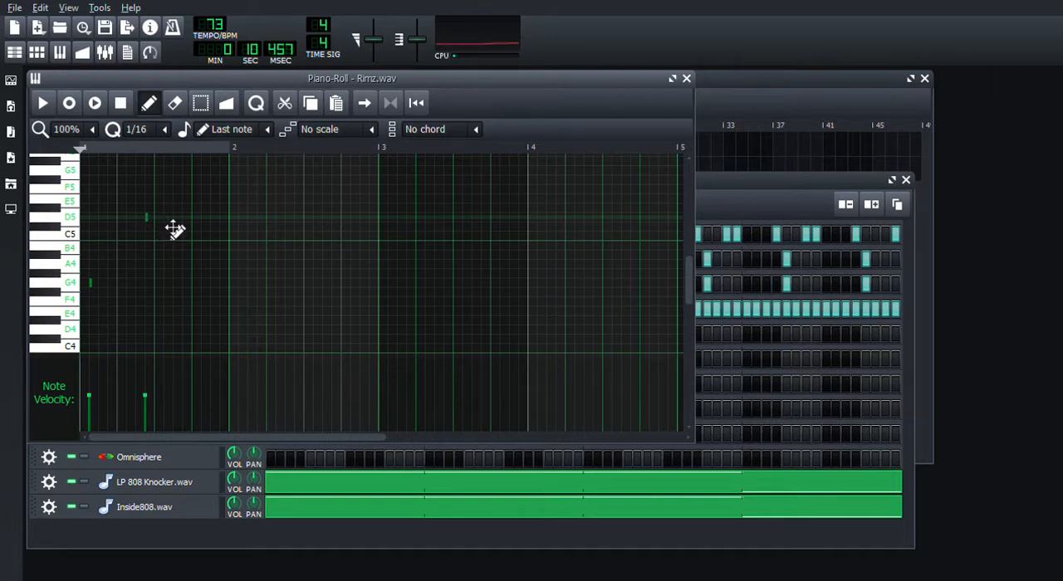
click(241, 283)
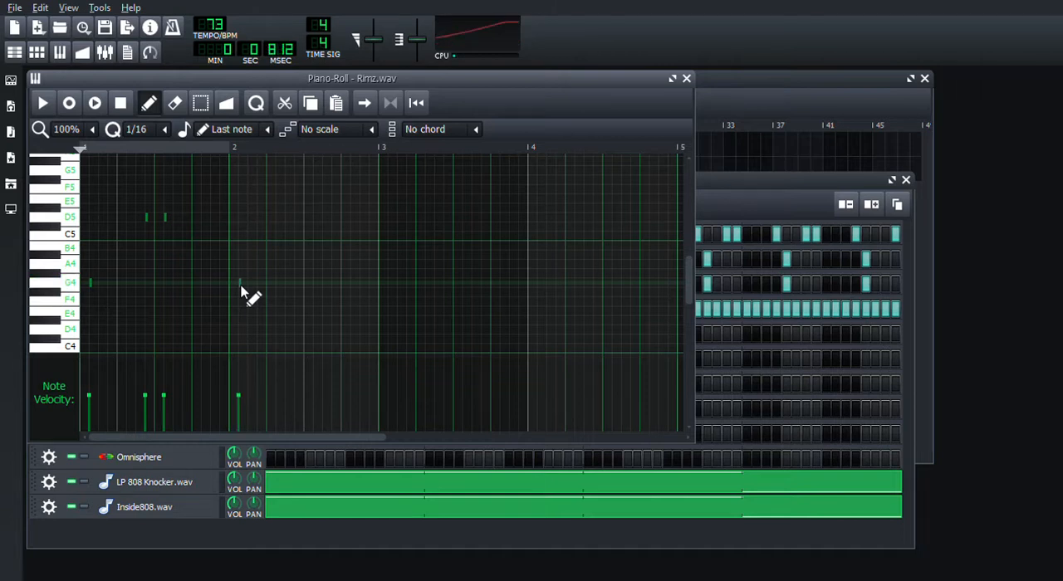
click(298, 219)
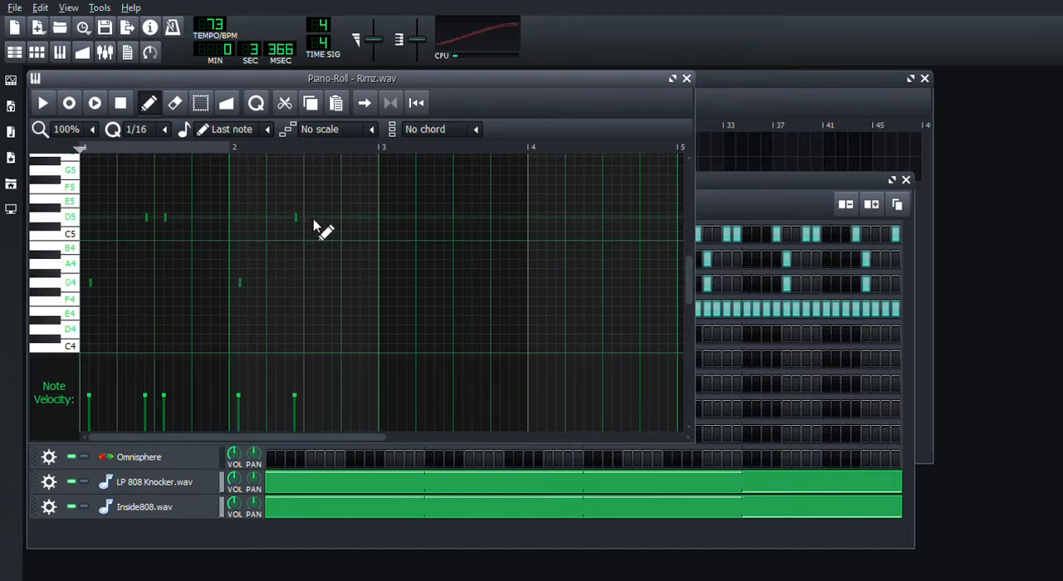
click(315, 219)
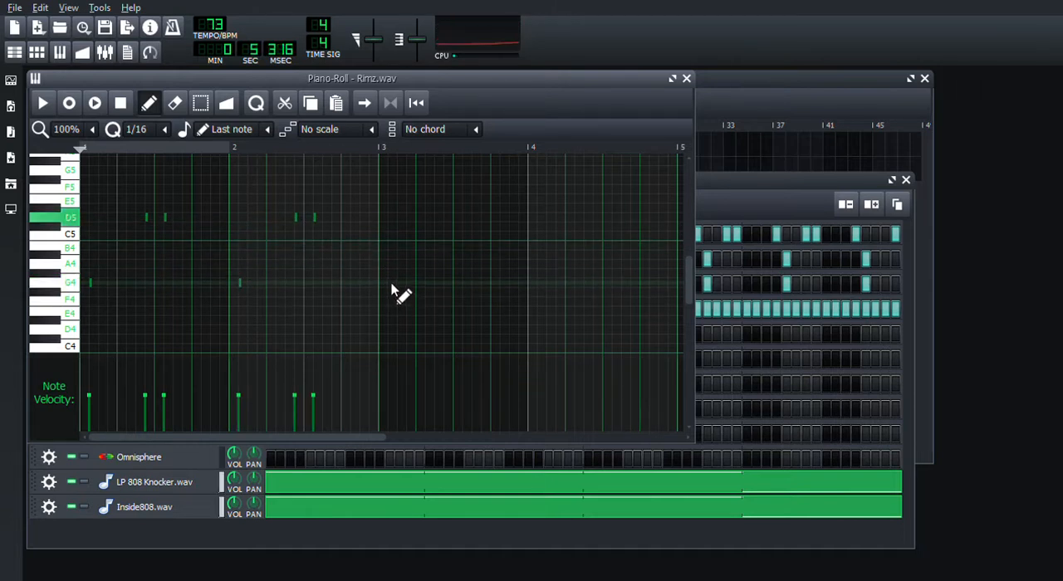
Step: Add G4 on the 2nd sixteenth and D5 on the 8th and 10th of bars 3 and 4, then close Rimz.wav's Piano-Roll
click(391, 286)
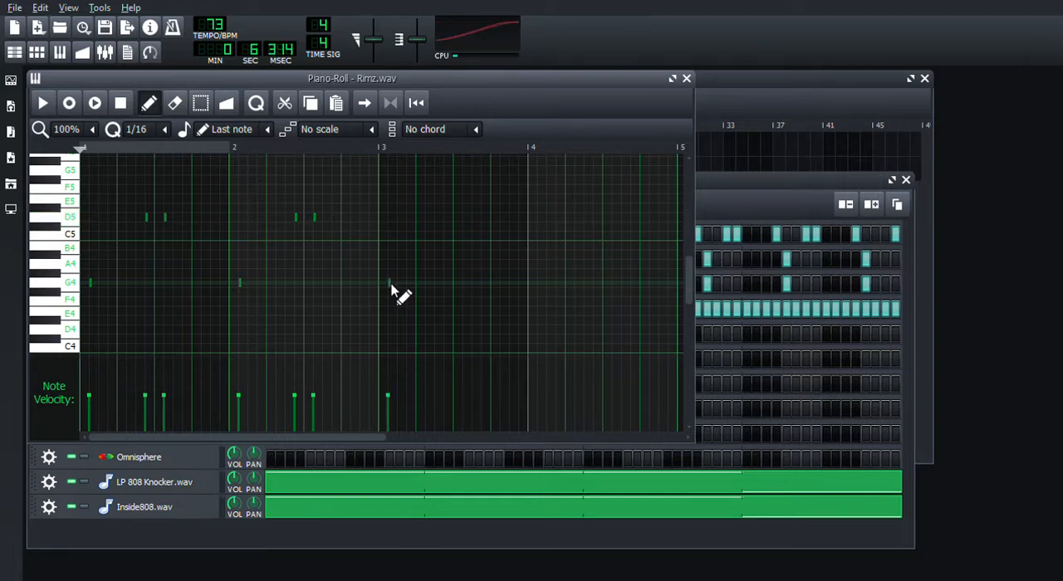
click(447, 219)
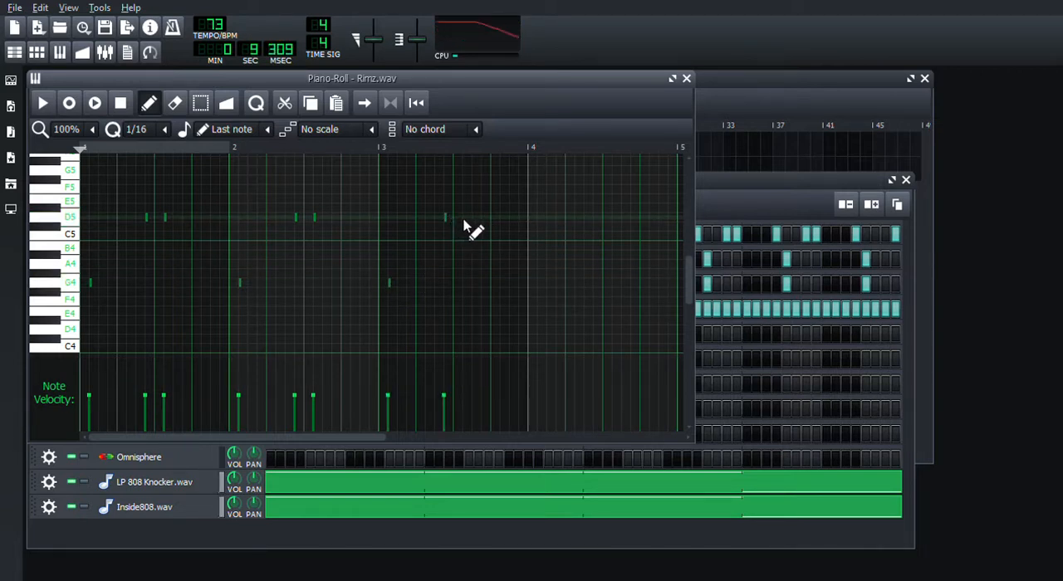
click(544, 286)
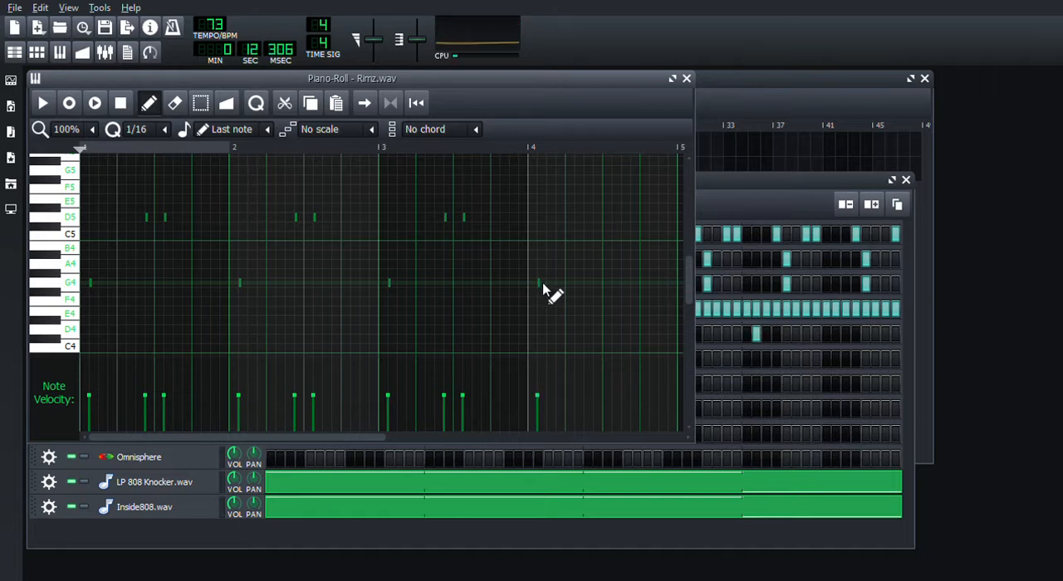
click(595, 219)
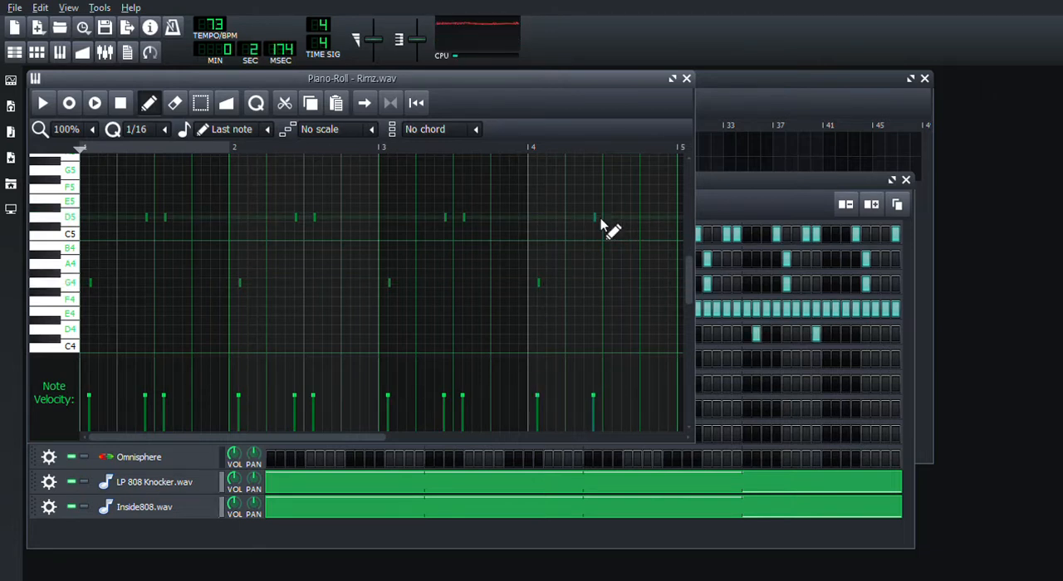
click(604, 220)
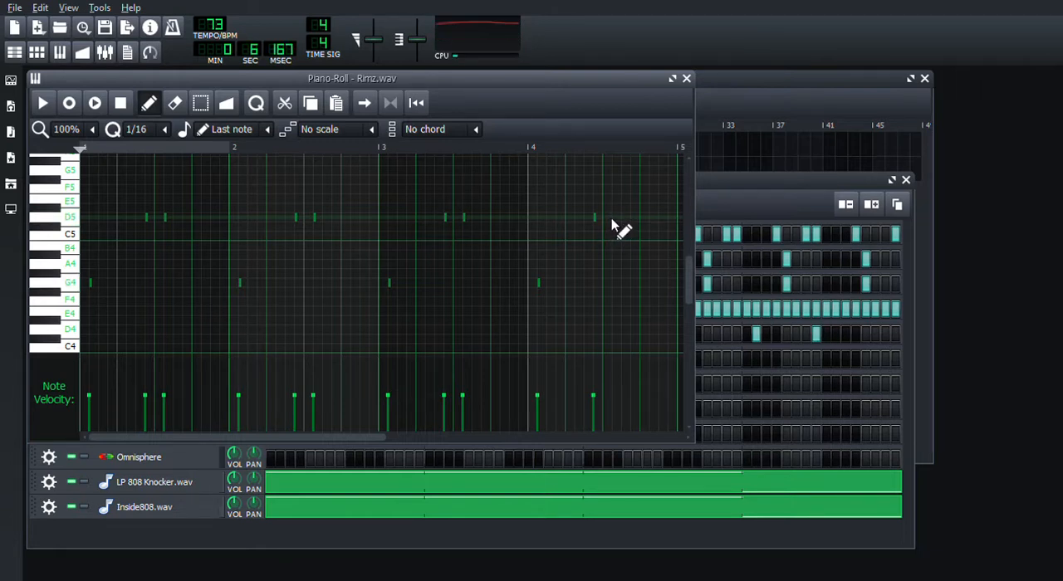
right_click(605, 219)
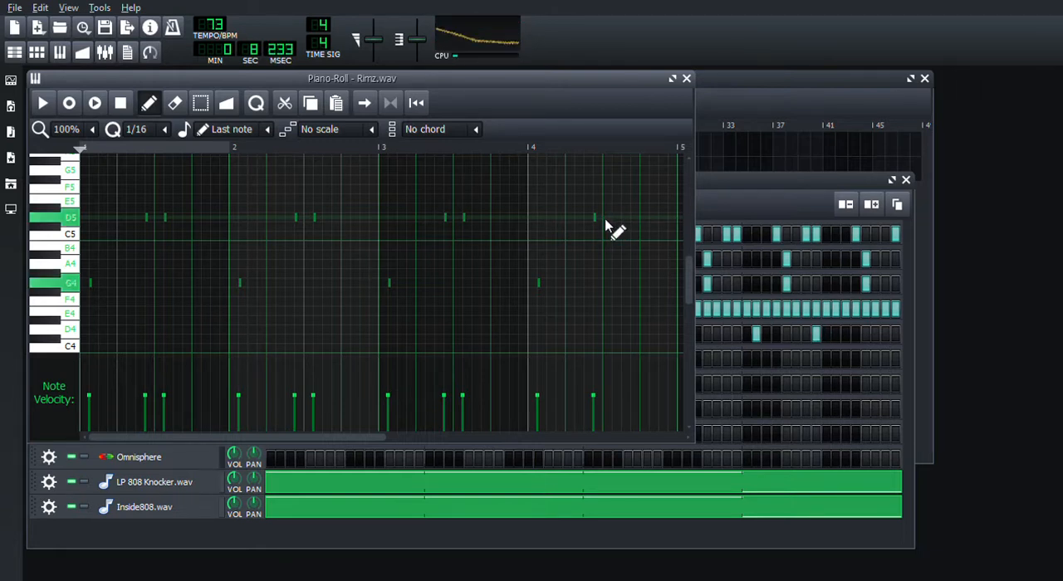
click(615, 219)
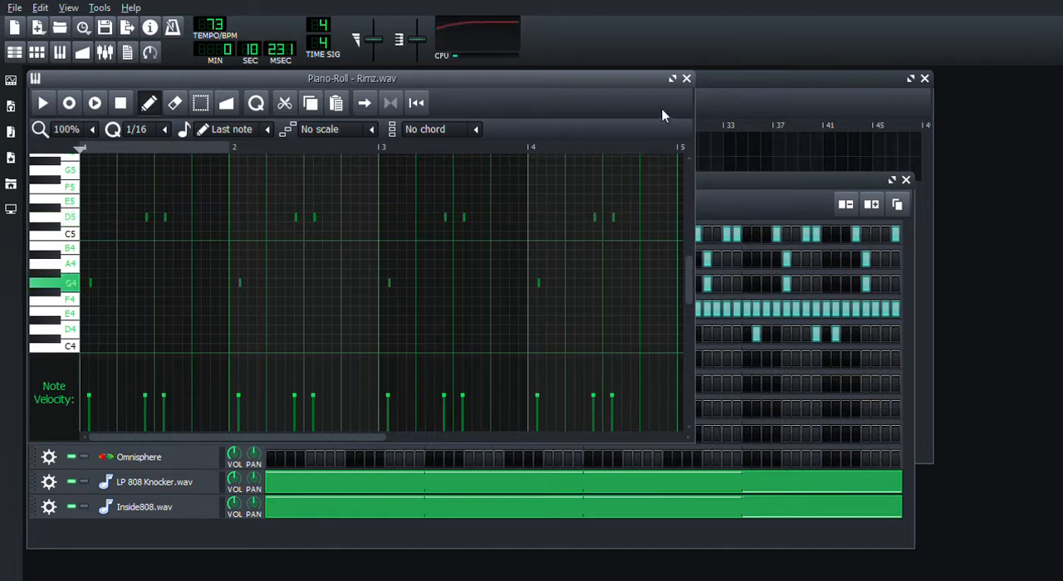
click(687, 79)
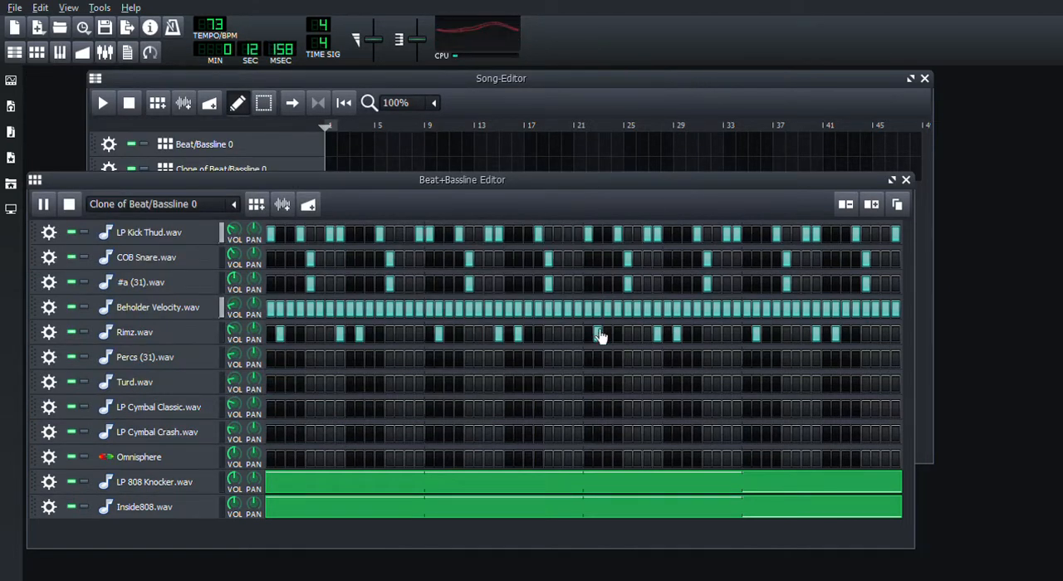
Step: Program Turd.wav on steps 32 and 64 of the cloned pattern
click(578, 385)
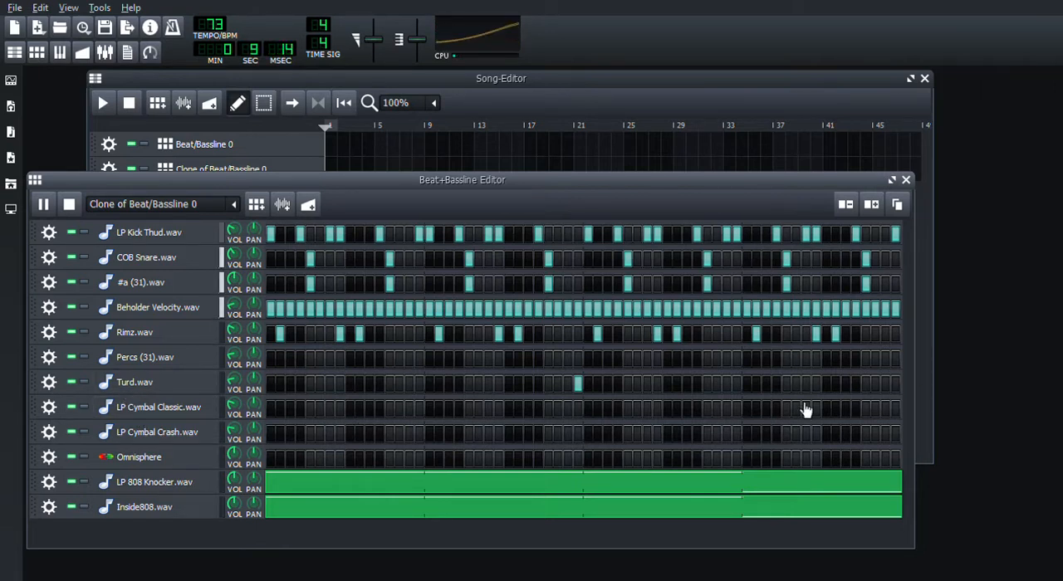
click(896, 384)
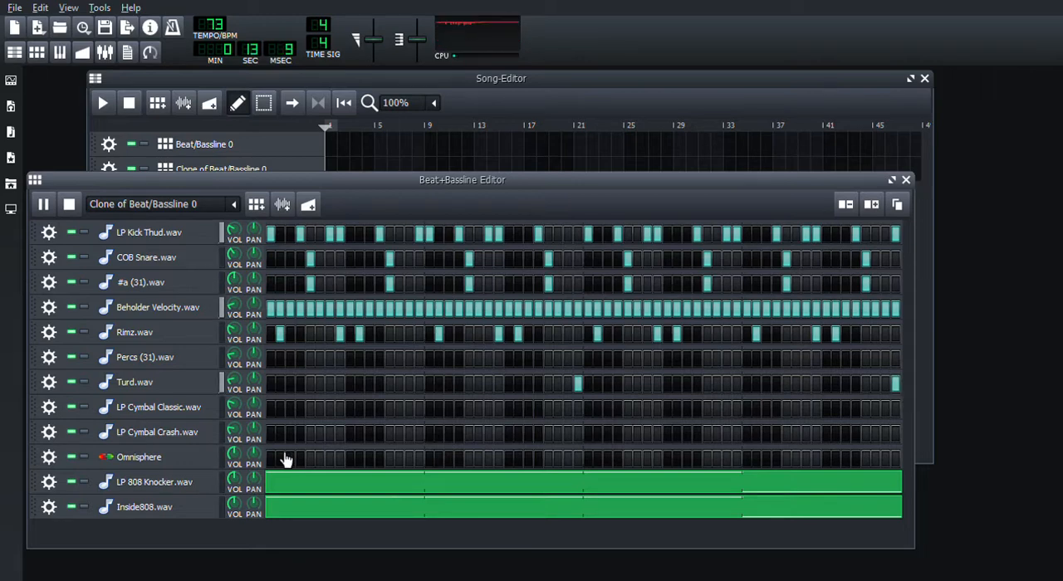
Step: Load the LA Custom C7 - Pop patch in the Omnisphere instrument and close its windows
click(129, 456)
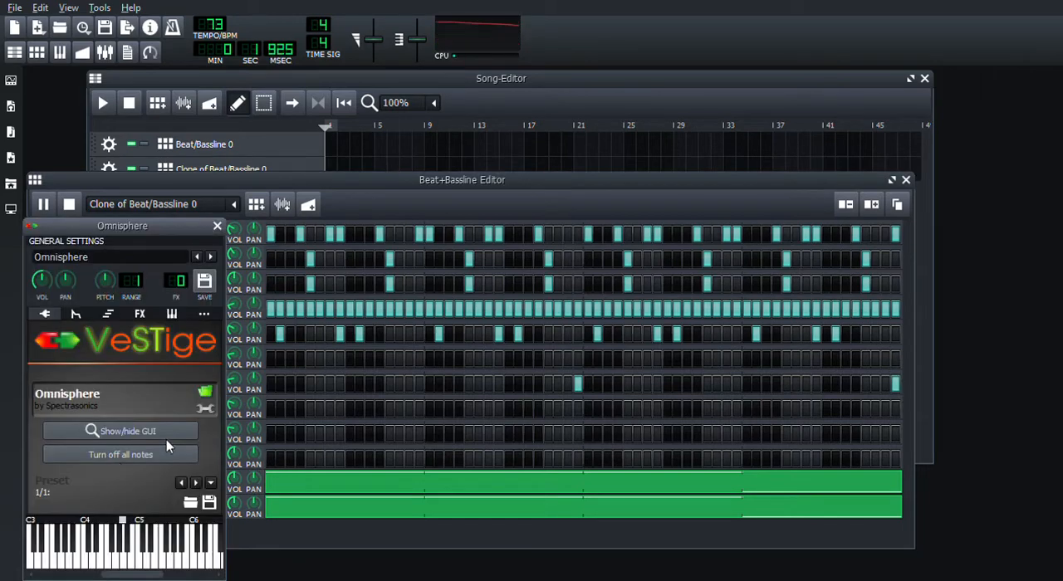
click(153, 431)
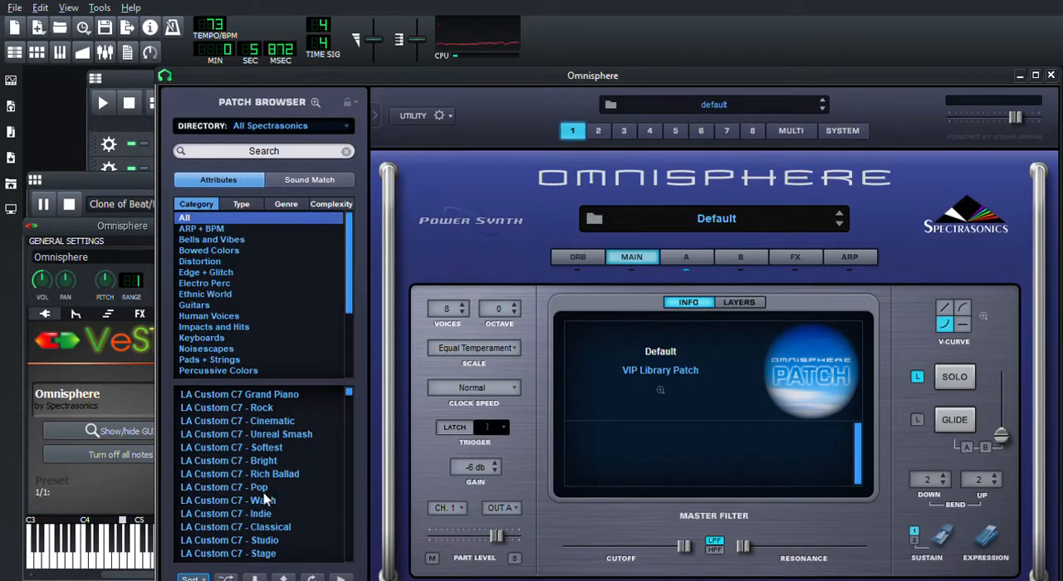
click(264, 494)
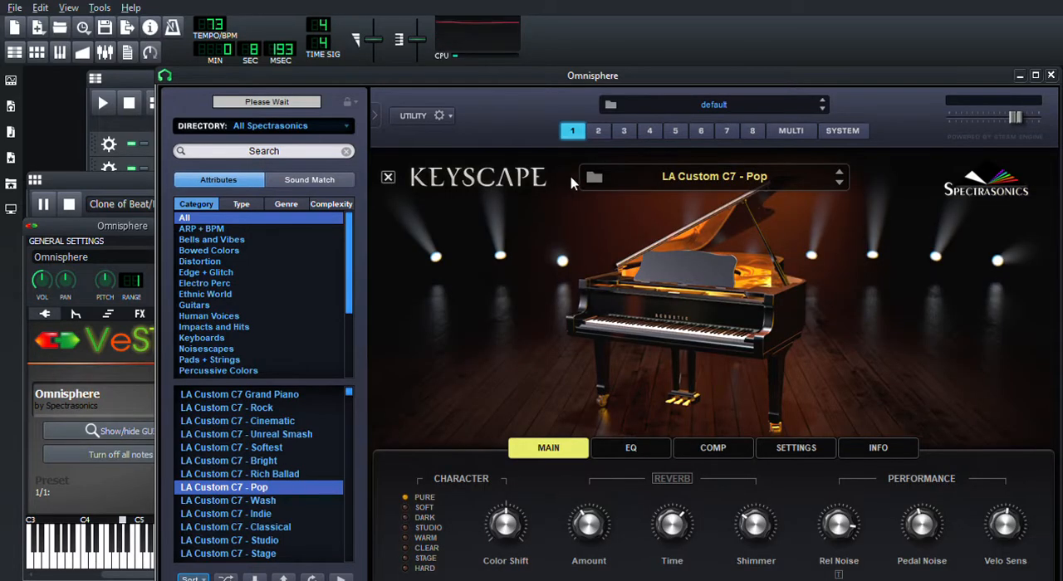
click(79, 228)
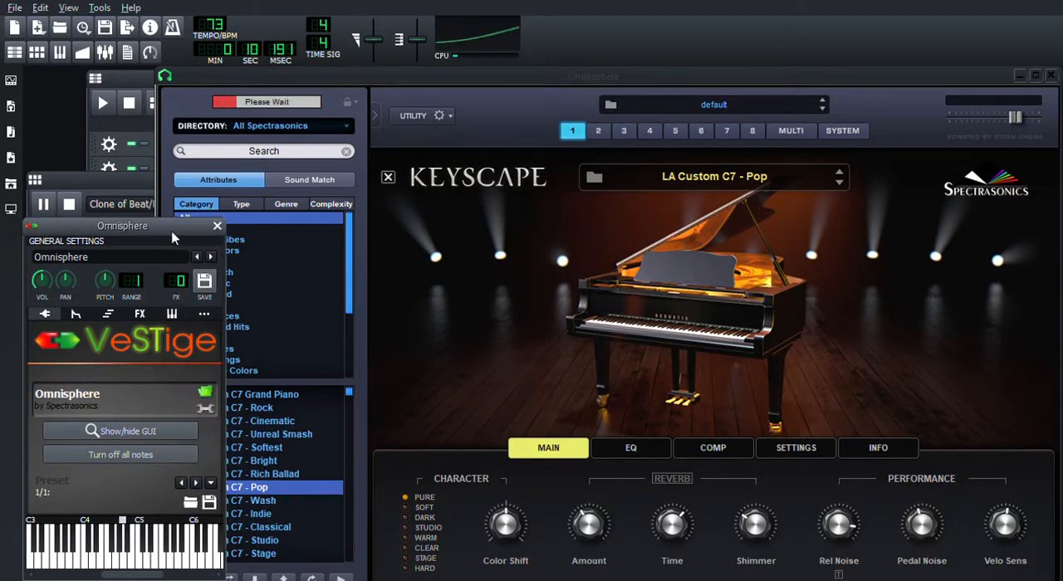
click(217, 226)
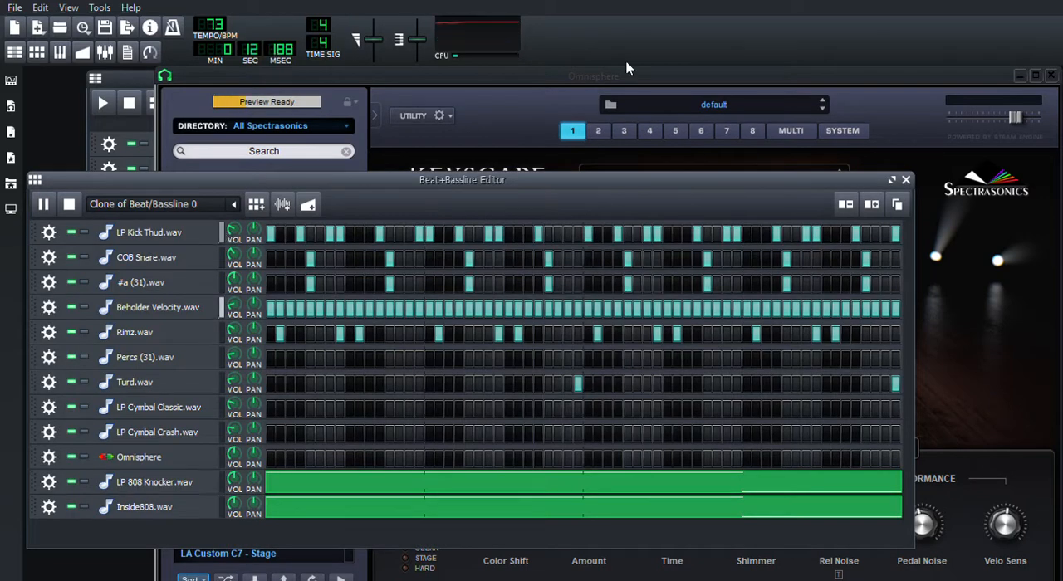
click(1051, 76)
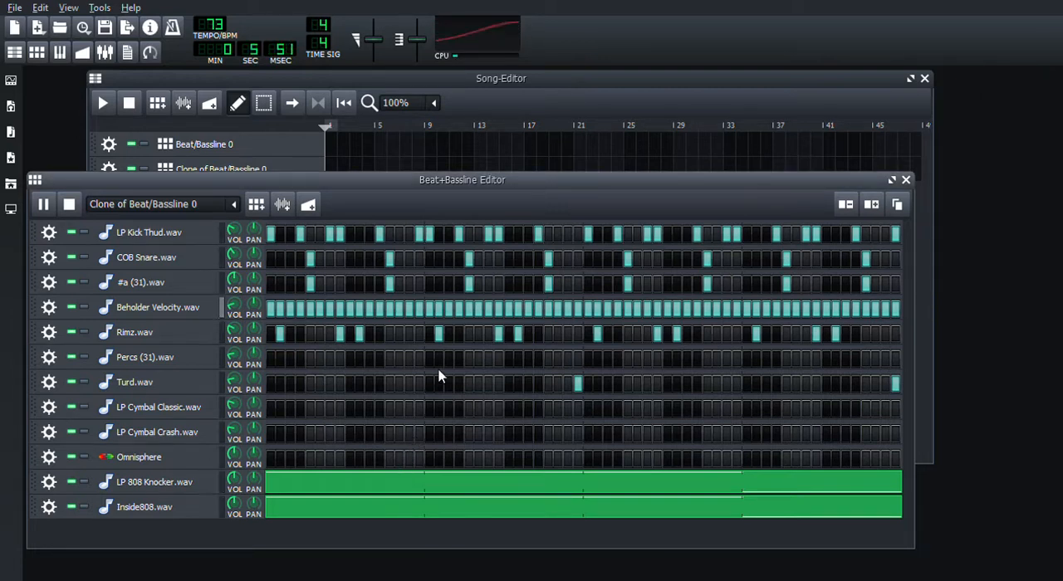
Step: In Omnisphere's Piano-Roll, place short notes at C#4 on the 1st sixteenth and C4 on the 8th of bar 1
key(F7)
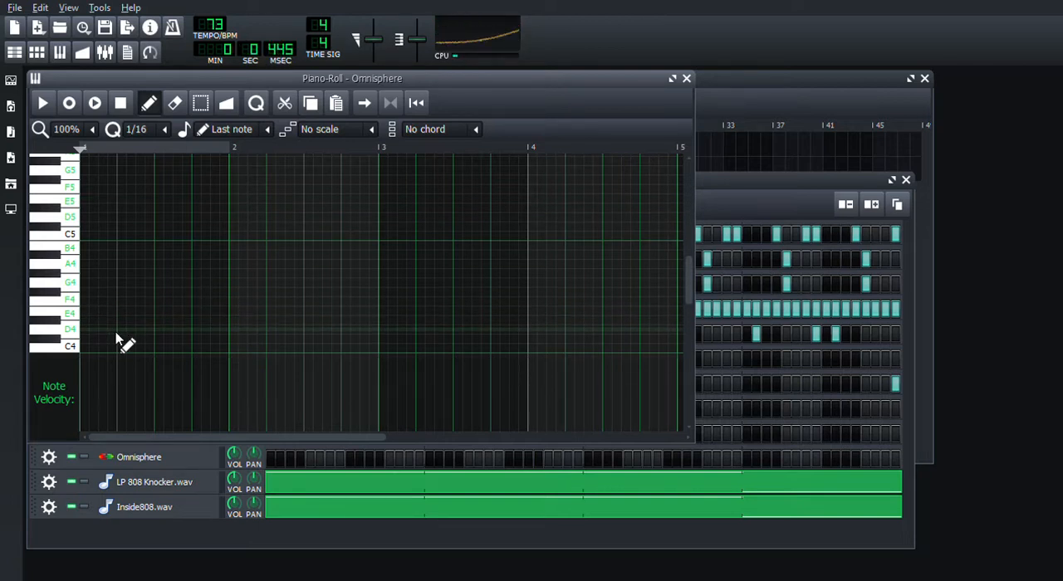
click(83, 287)
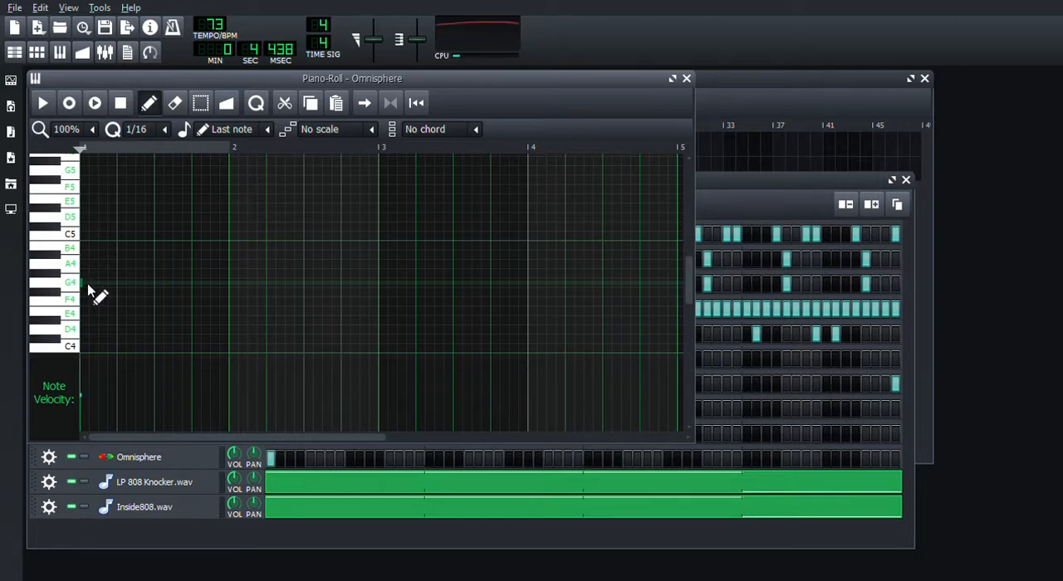
click(83, 285)
drag(83, 285, 94, 351)
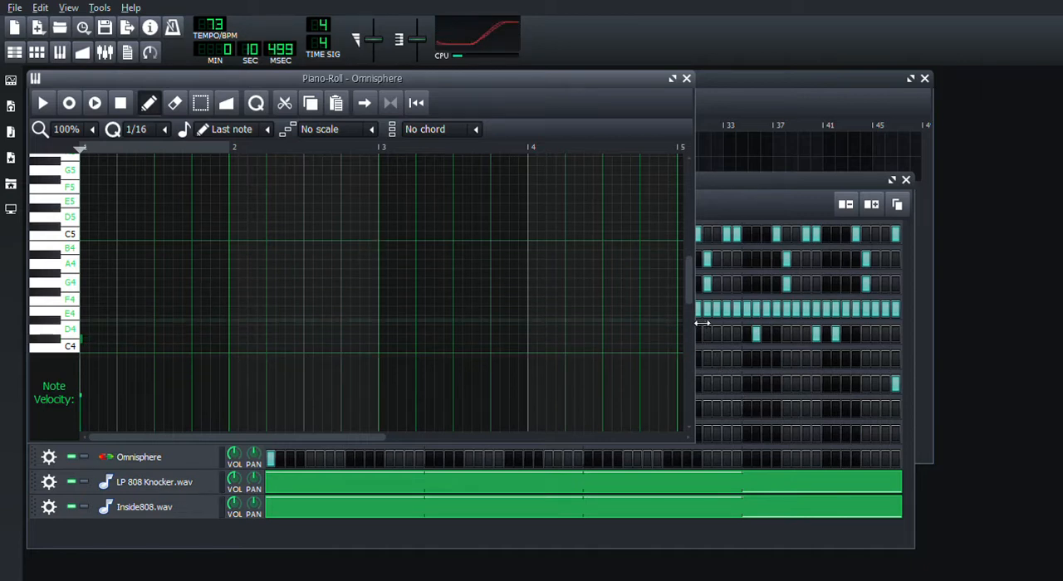
drag(692, 292, 691, 305)
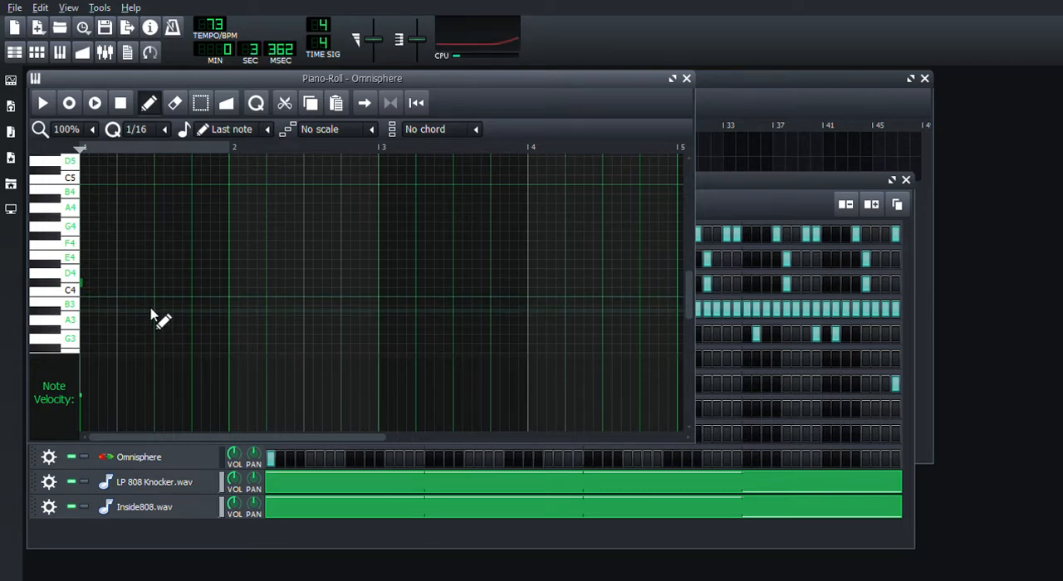
Step: Add short notes at D4 on the 9th sixteenth, C#4 on the 11th and A#3 on the 15th, and lower the 8th-sixteenth note to B3
click(157, 265)
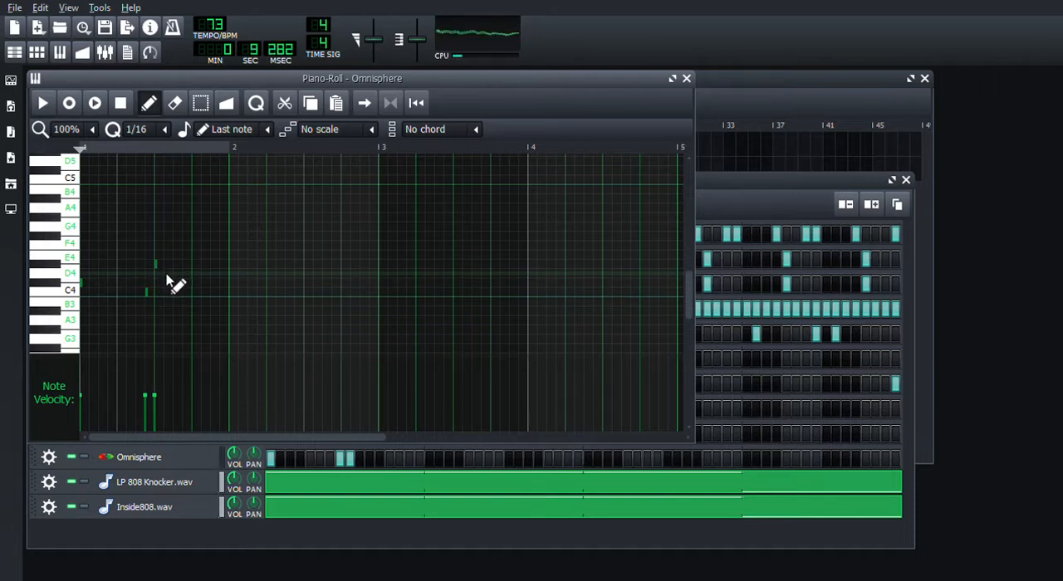
click(166, 274)
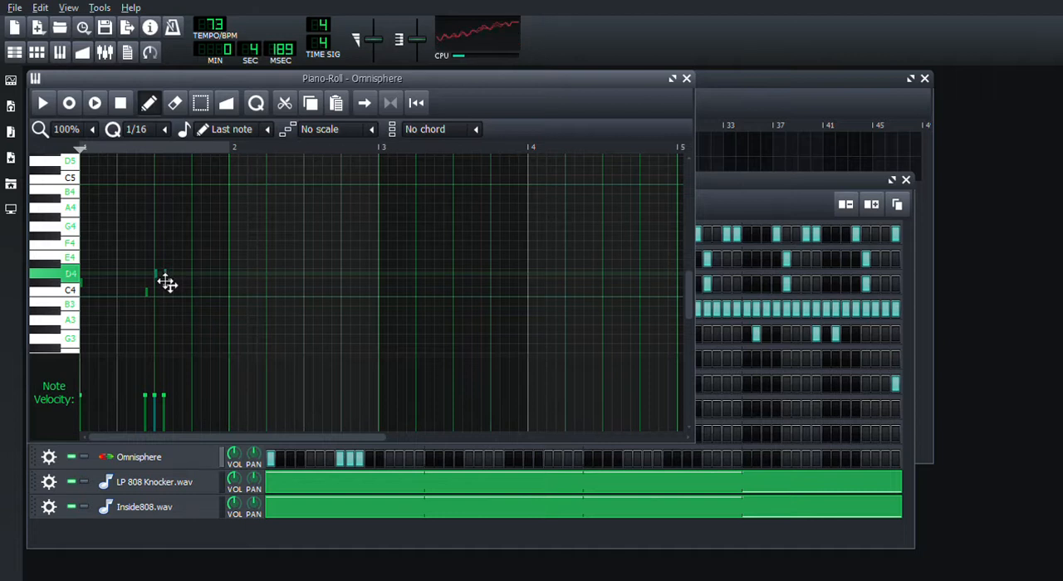
drag(165, 276, 187, 297)
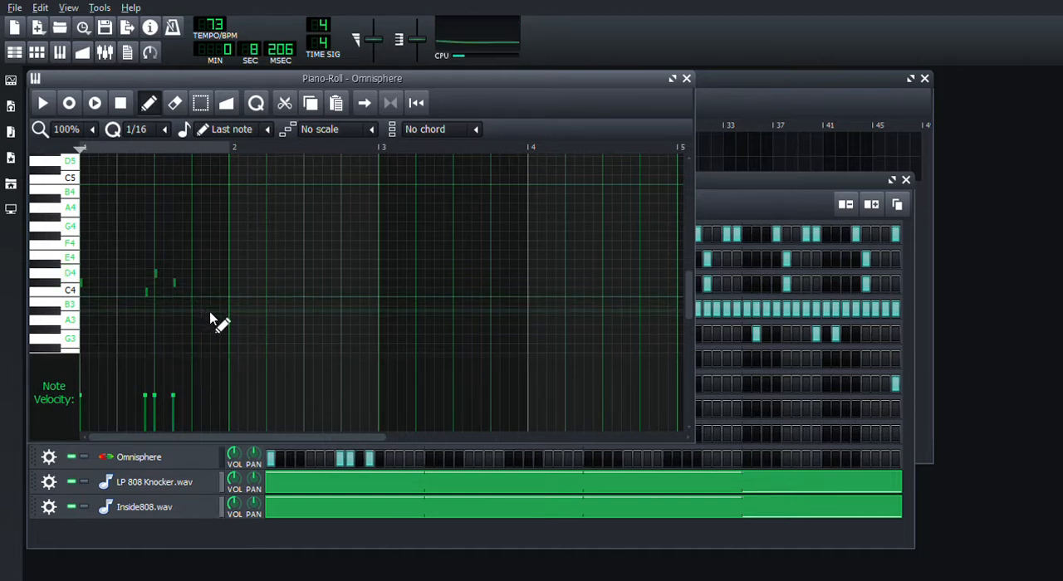
click(213, 314)
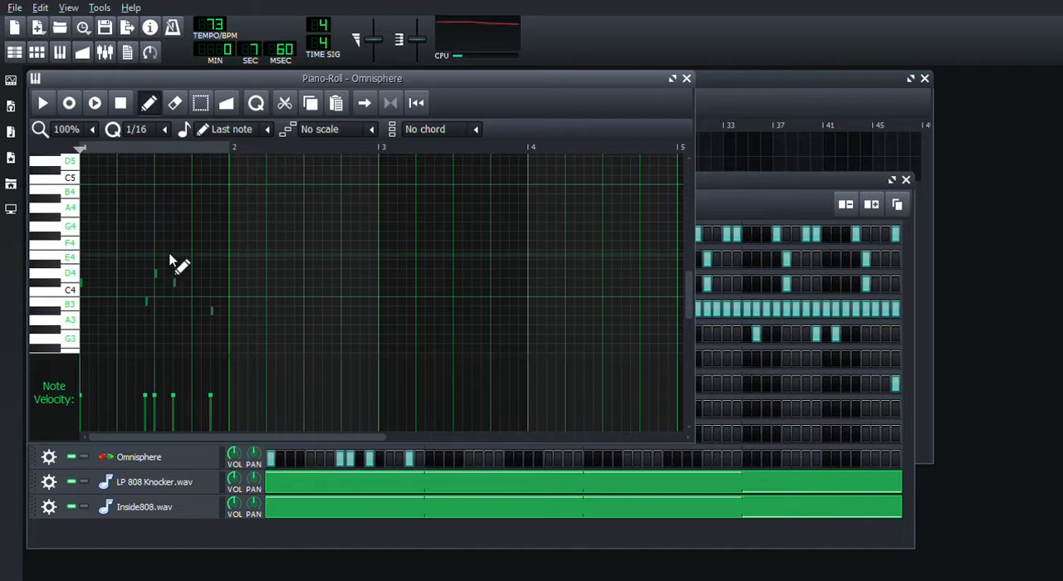
Step: Replace the short D4 on the 9th sixteenth with a 1/1-length note and shorten it to two sixteenths
right_click(156, 274)
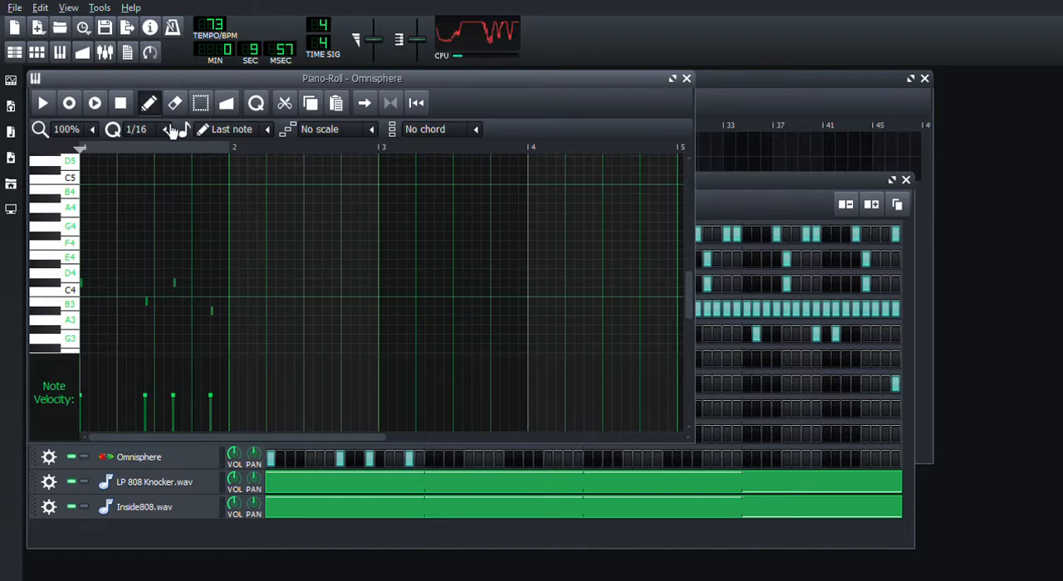
click(264, 128)
click(217, 178)
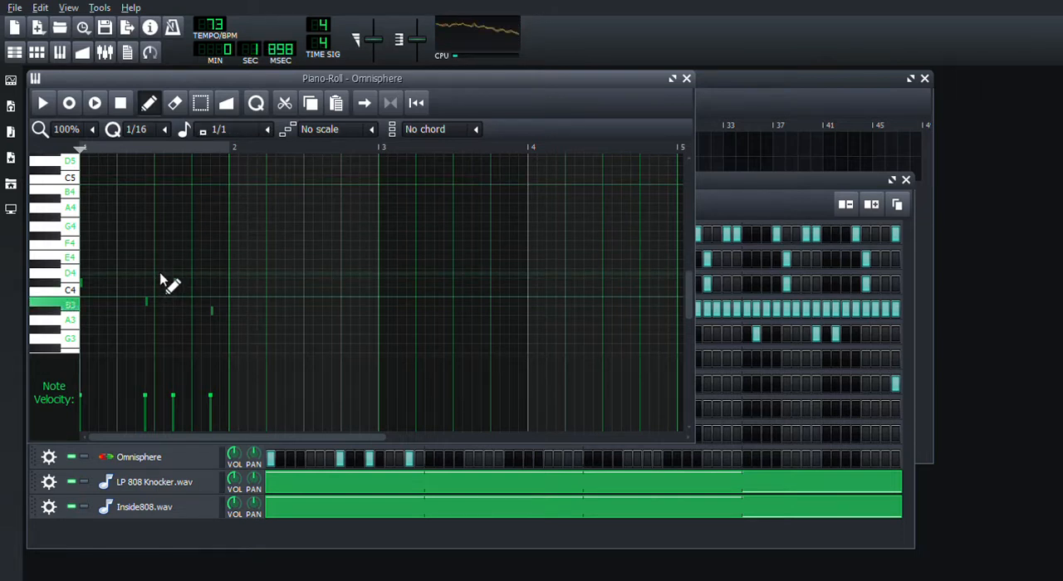
click(160, 275)
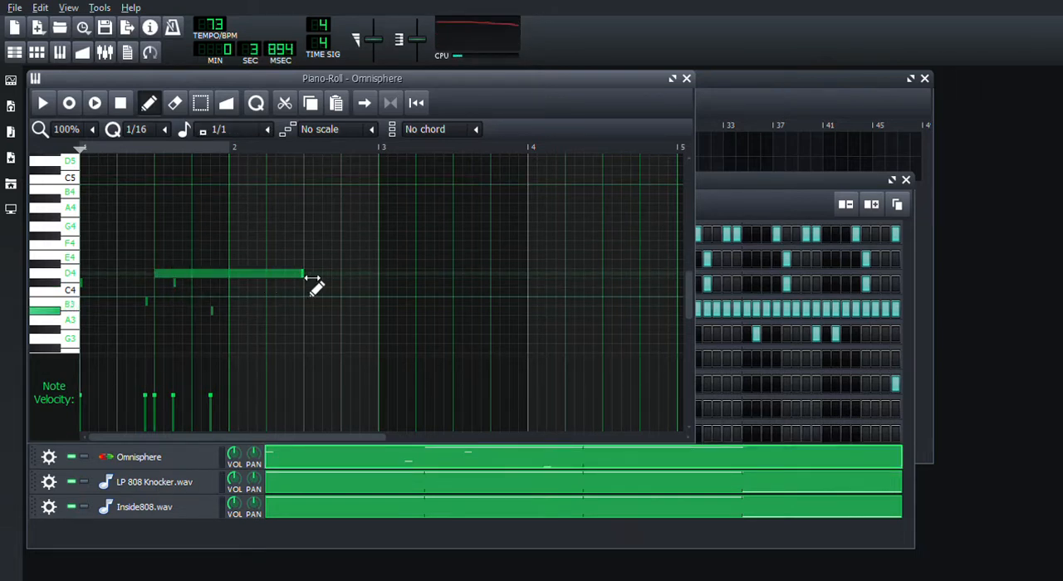
drag(312, 279, 180, 287)
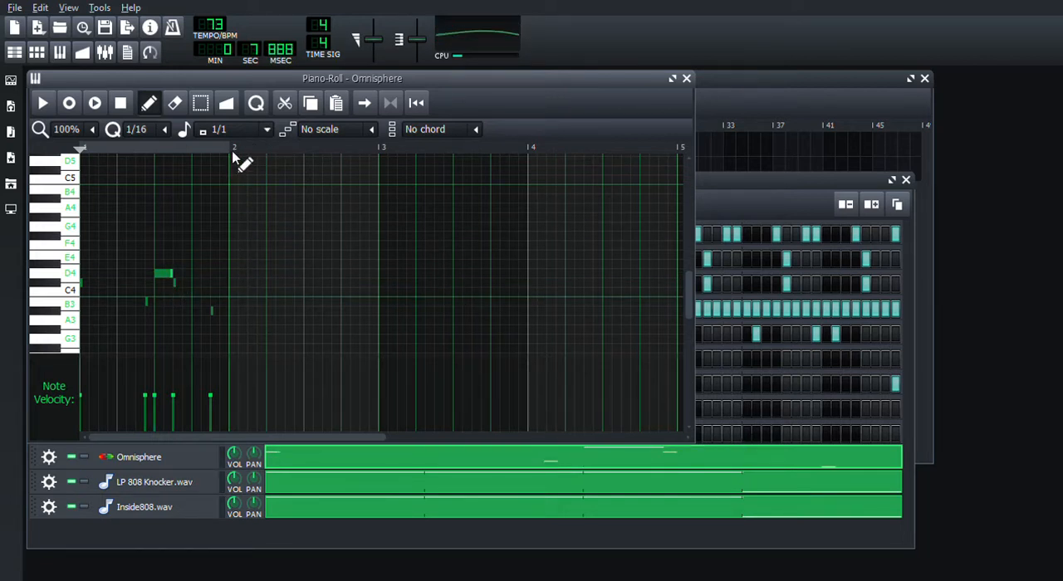
Step: Stretch the C#4 on the 11th sixteenth to four sixteenths and lower the bar's last note to A3, with playback stopped
click(177, 284)
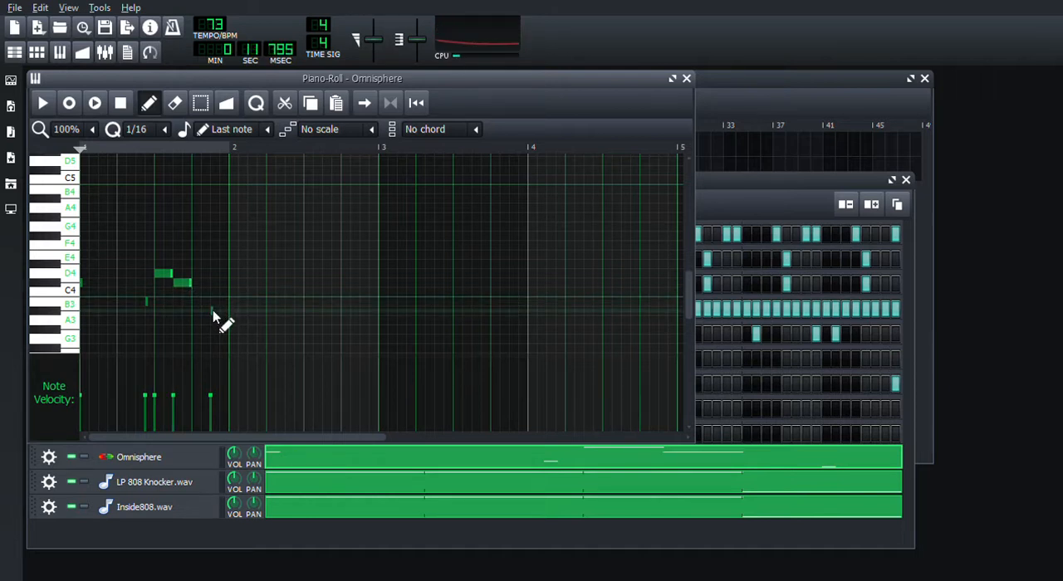
drag(198, 285, 214, 290)
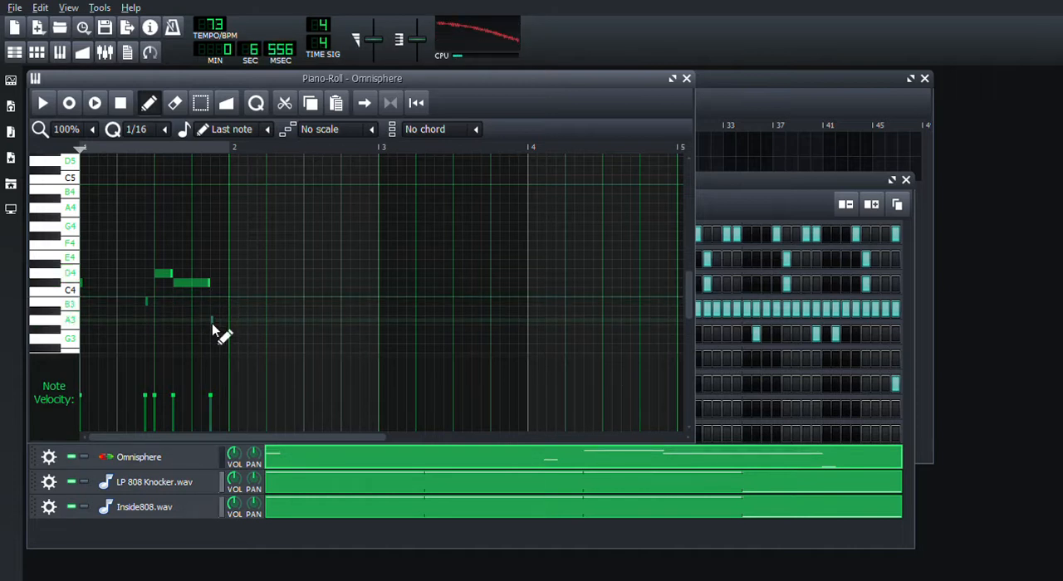
click(122, 102)
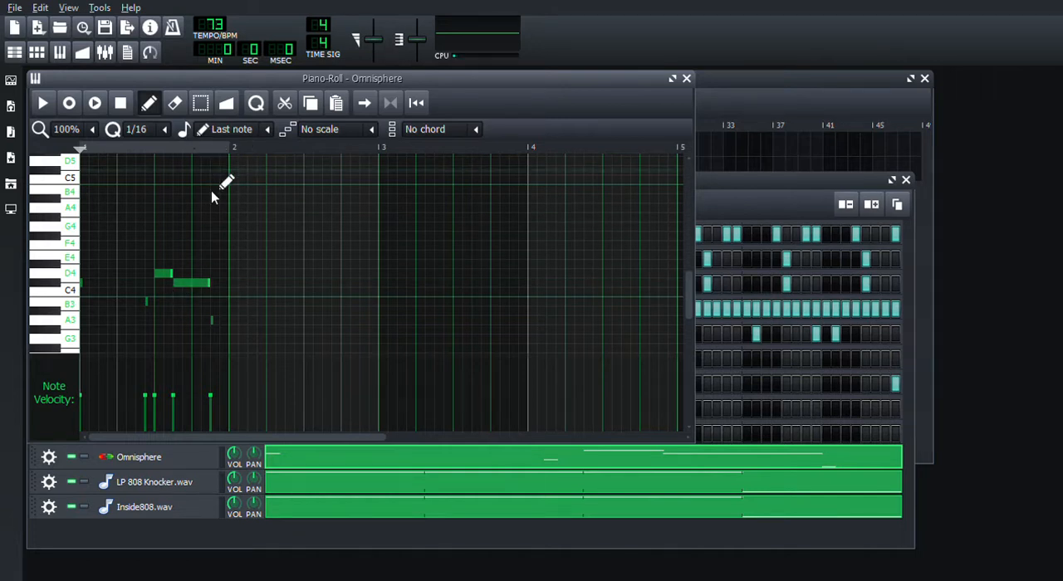
Step: Set the lengths of the opening C#4 to seven sixteenths, the B3 to one sixteenth and the closing A3 to two sixteenths
click(84, 283)
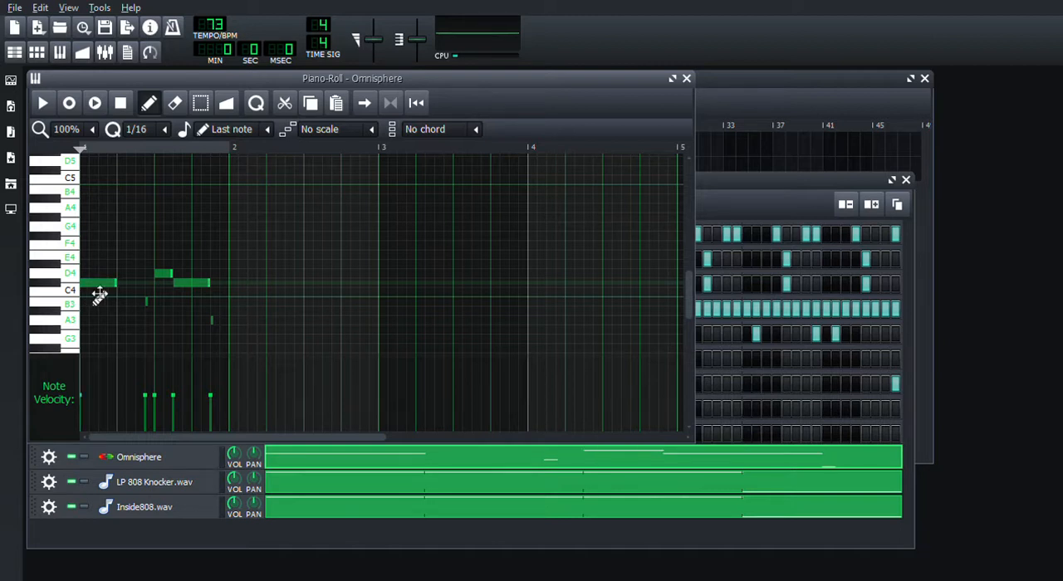
drag(125, 293, 154, 298)
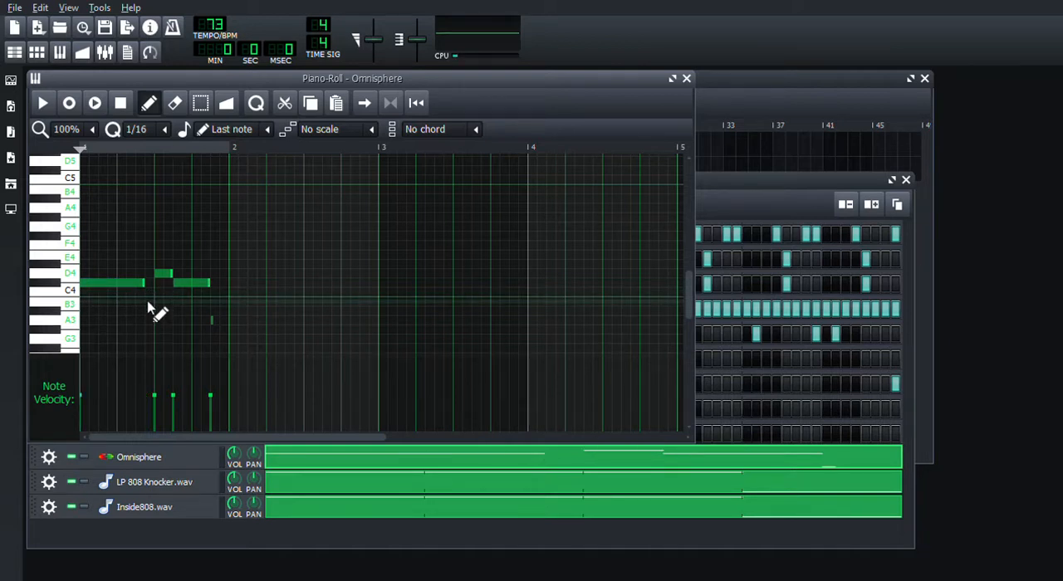
click(148, 305)
drag(218, 309, 160, 310)
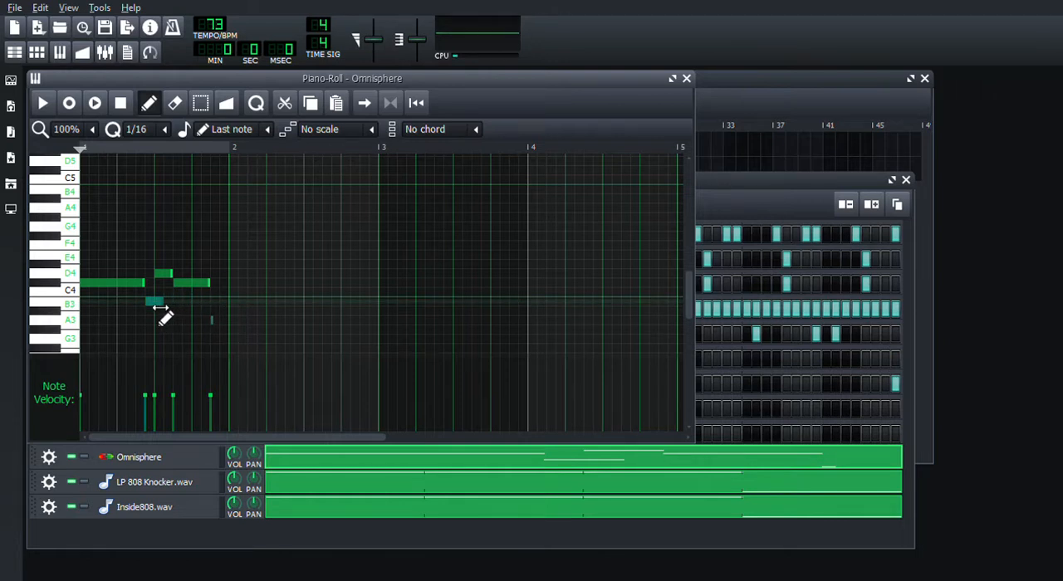
click(211, 323)
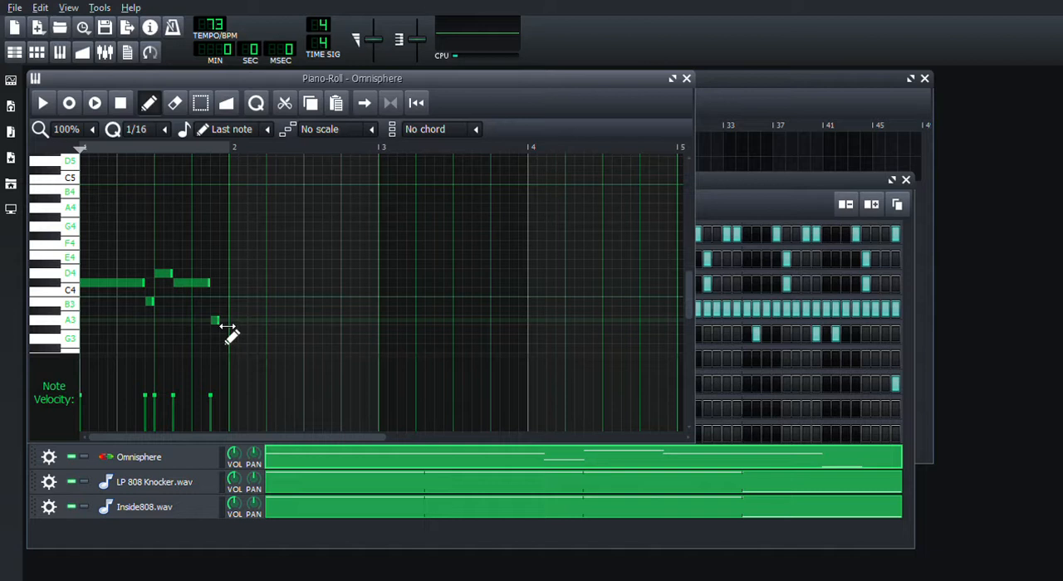
drag(232, 333, 237, 334)
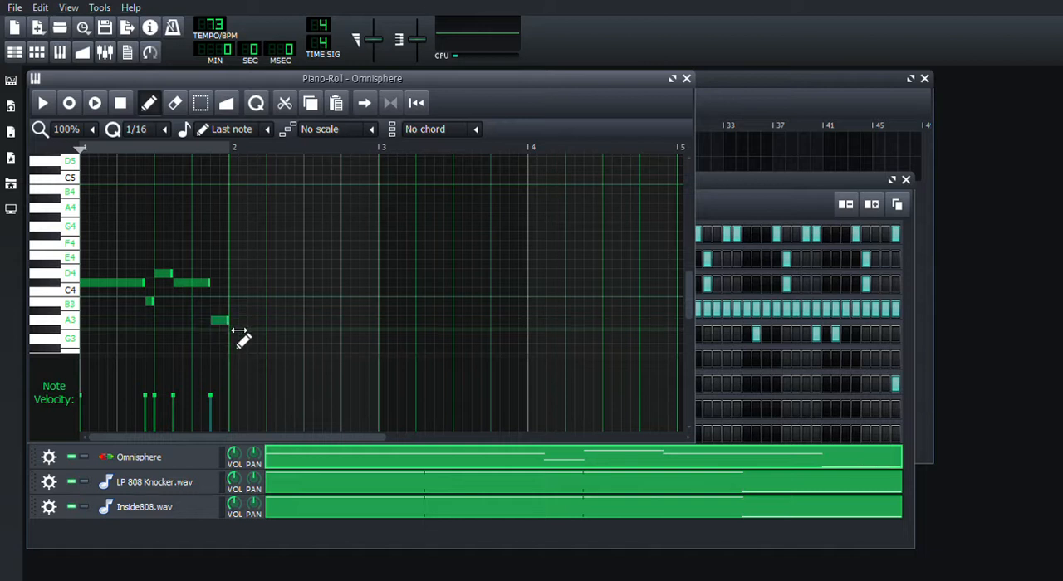
Step: Play the one-bar Omnisphere melody, lower its closing A3 to G#3, and stop playback
click(52, 103)
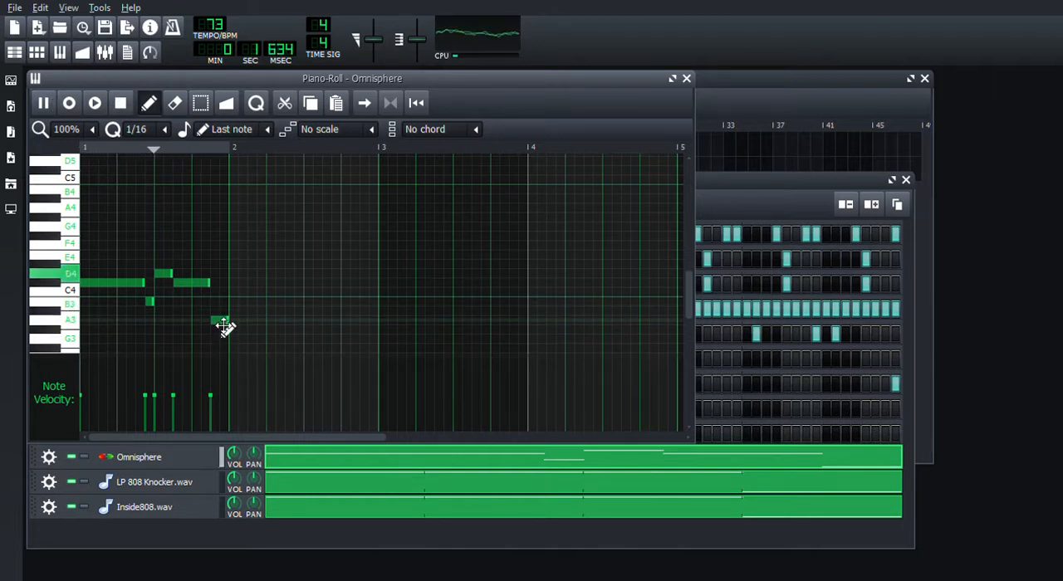
drag(225, 329, 229, 343)
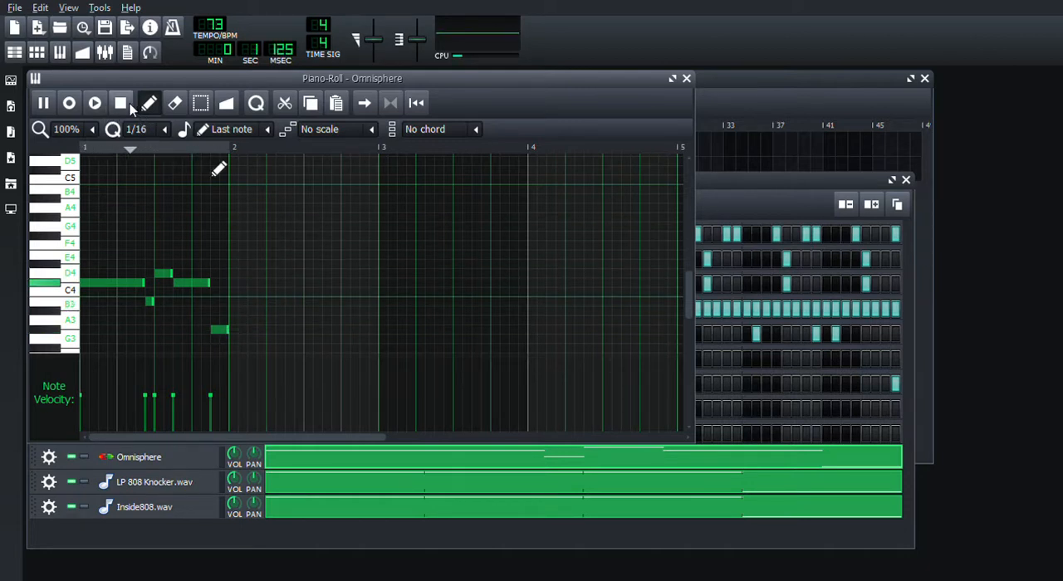
key(space)
Step: Copy all the notes of bar 1 and place the pasted copy at the same pitches in bar 2
click(201, 104)
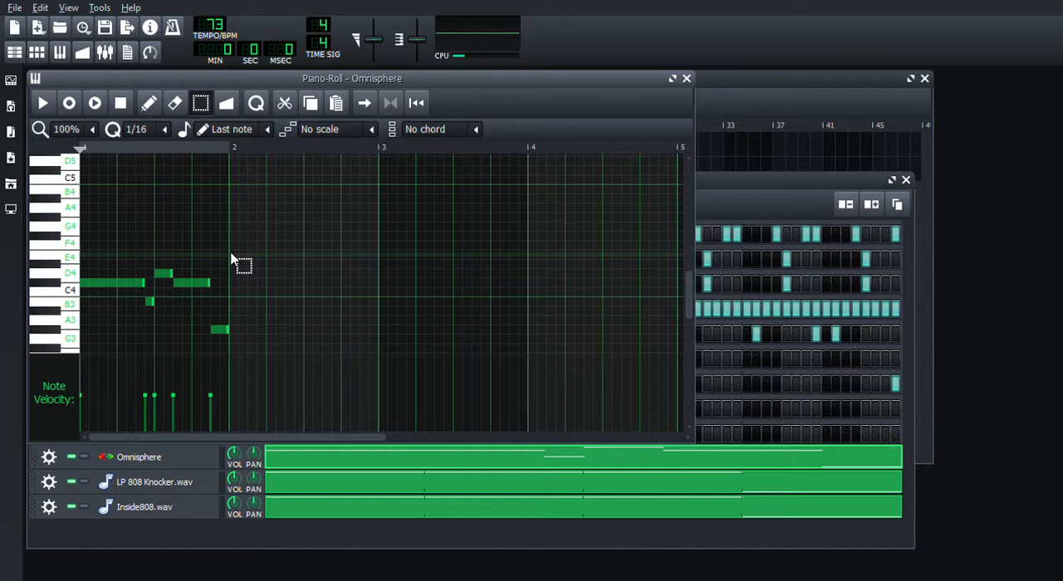
mouse_move(235, 242)
mouse_down()
mouse_move(197, 337)
mouse_move(109, 374)
mouse_move(91, 348)
mouse_up()
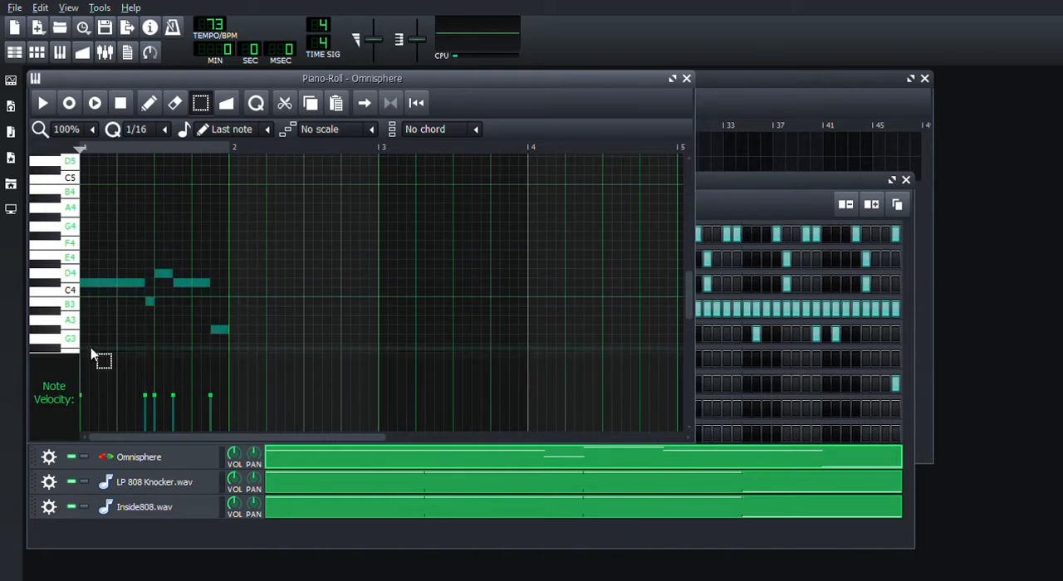
click(311, 104)
click(336, 105)
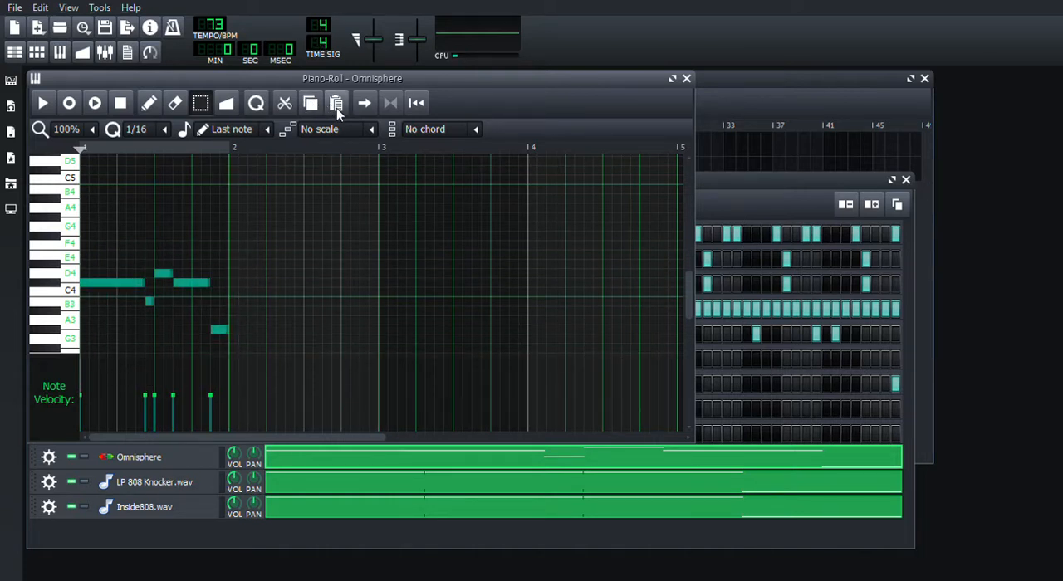
click(148, 103)
mouse_move(124, 294)
mouse_down()
mouse_move(255, 301)
mouse_move(278, 287)
mouse_up()
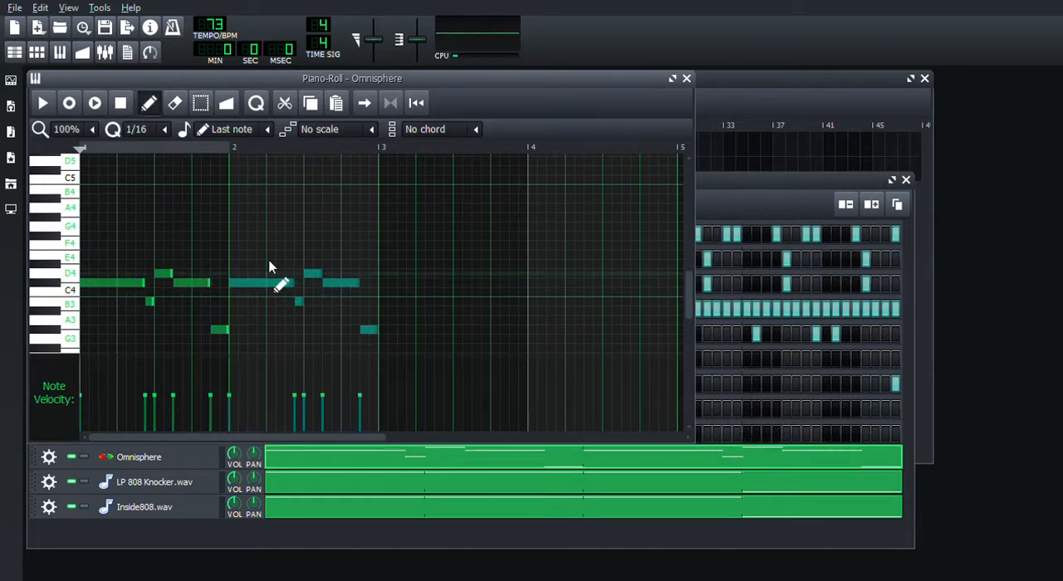
Step: Paste the phrase into bar 3 at the original pitch and into bar 4 two semitones lower, starting on B3
click(339, 102)
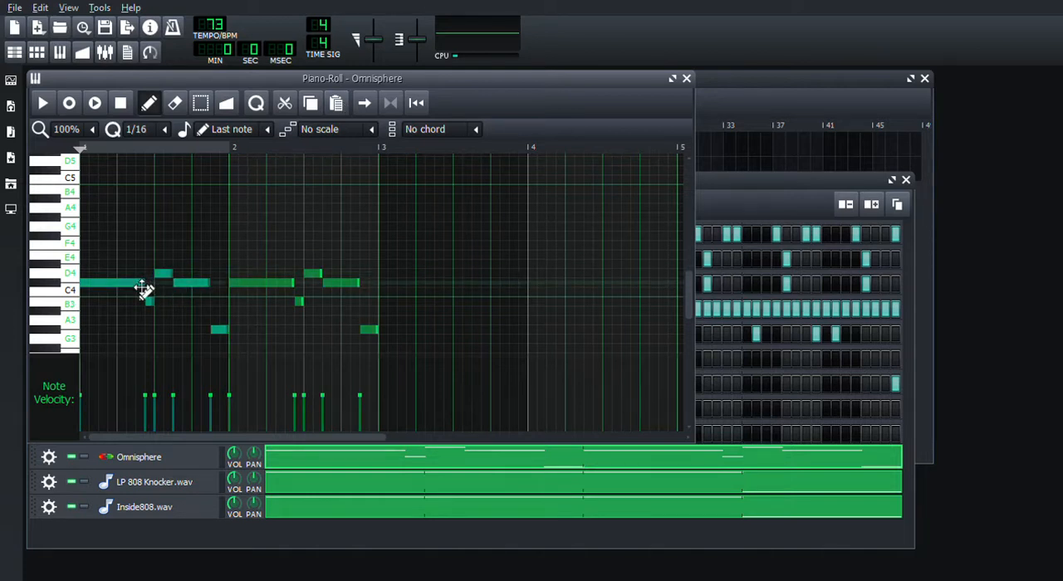
drag(140, 294, 444, 299)
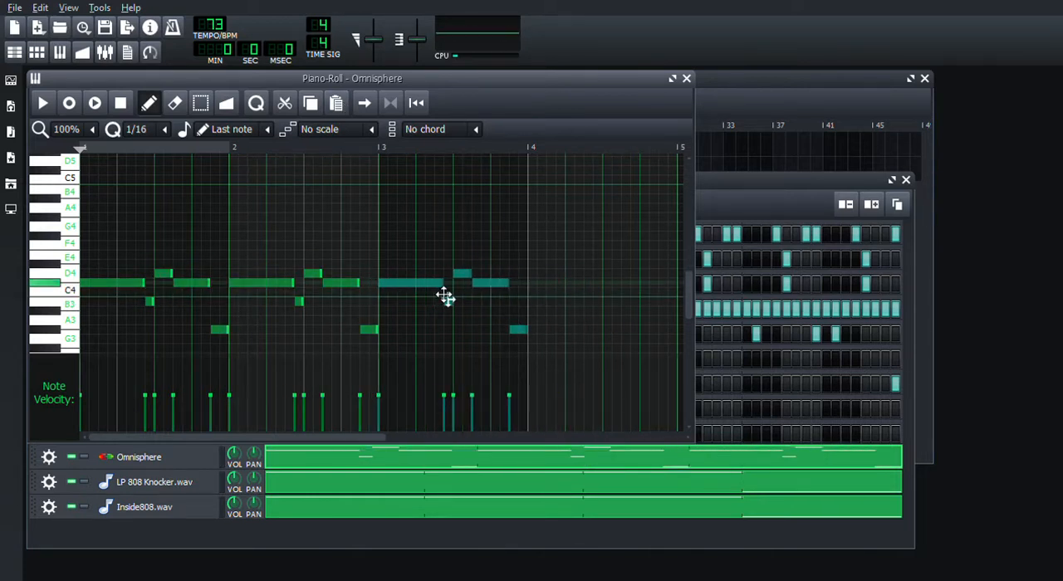
click(337, 102)
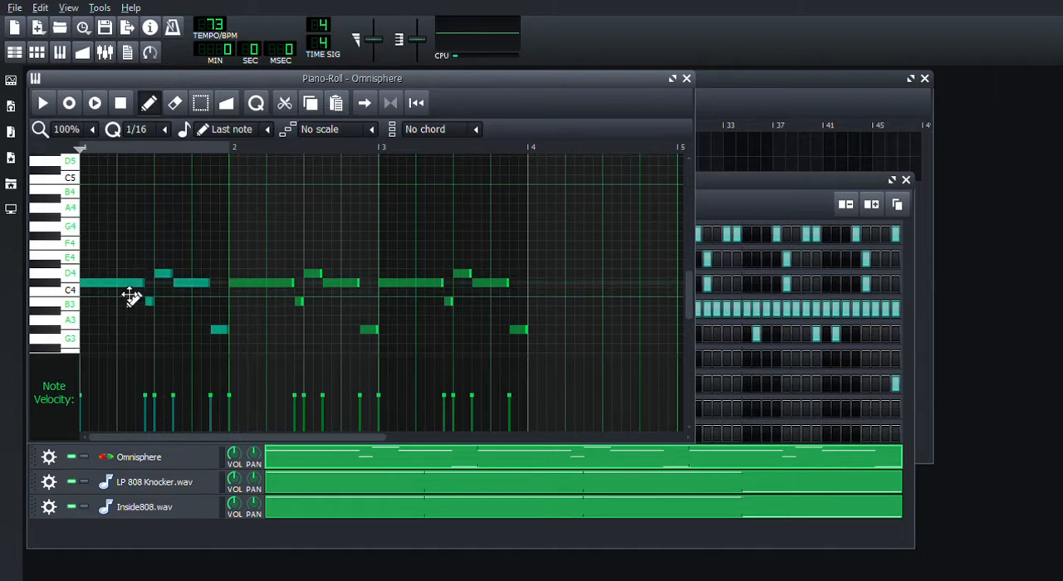
drag(130, 295, 587, 312)
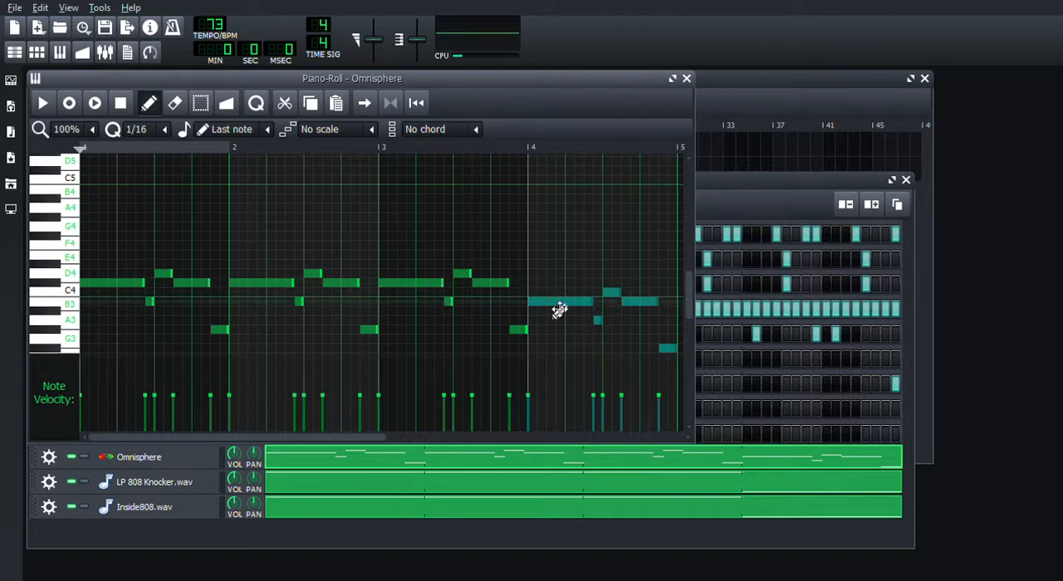
Step: Play the full pattern in the Beat+Bassline Editor with the four-bar melody, and close the Piano-Roll
click(742, 190)
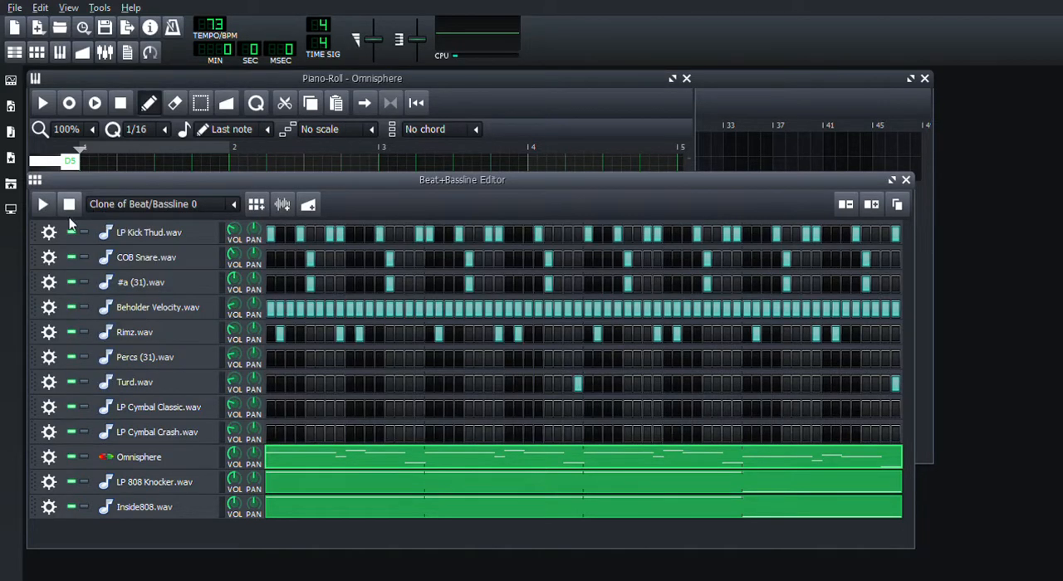
click(43, 204)
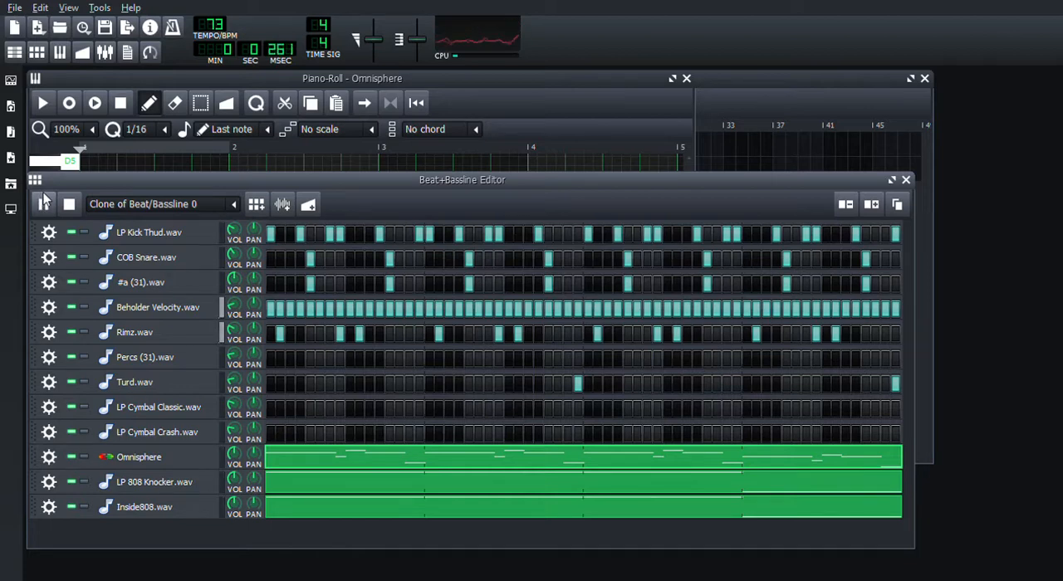
click(686, 79)
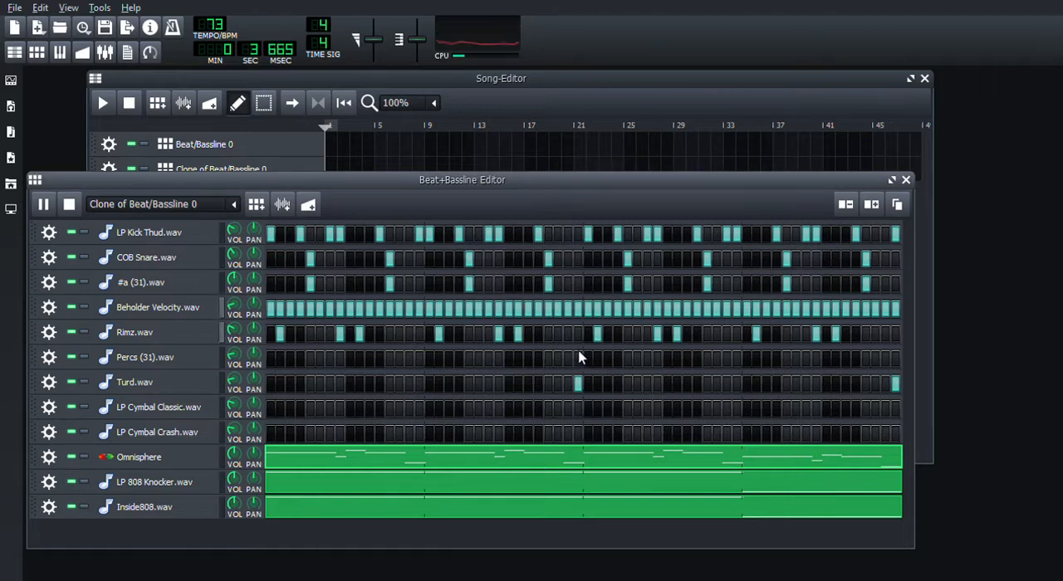
Step: Enlarge the reopened Omnisphere Piano-Roll, duplicate all four bars of the melody one octave higher, and close it
key(F7)
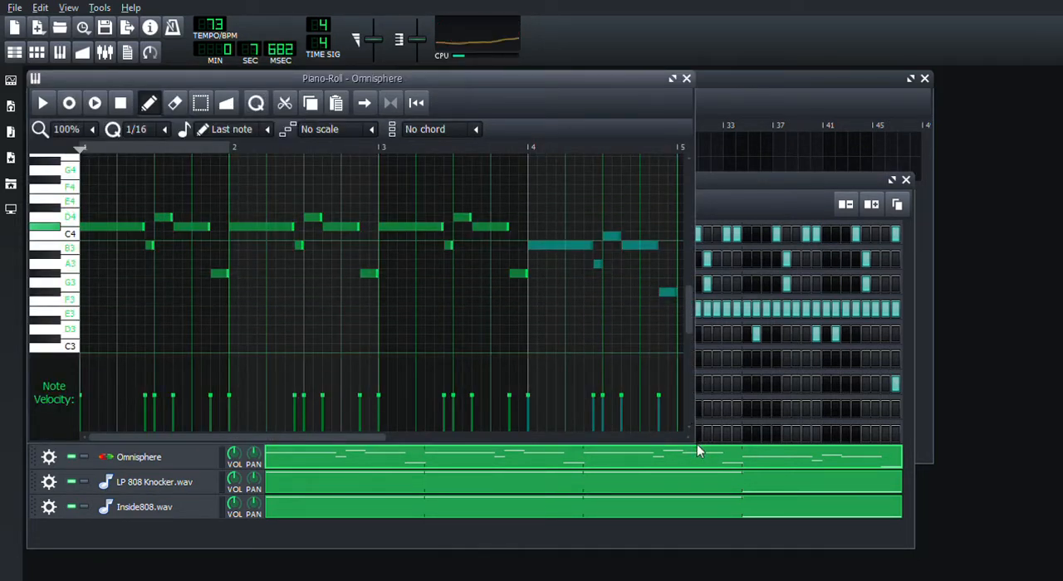
drag(697, 449, 803, 510)
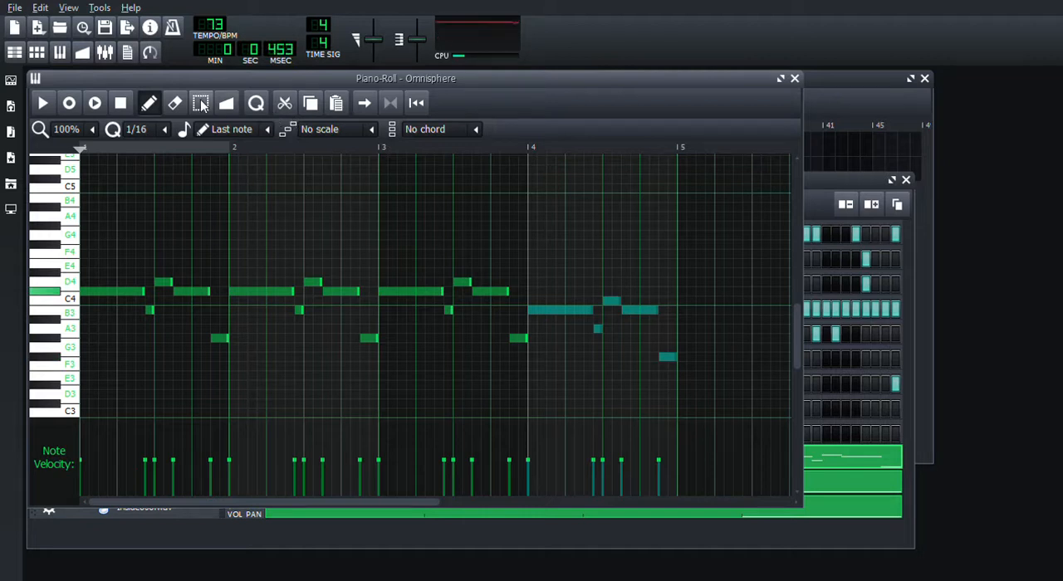
click(202, 104)
drag(700, 213, 111, 407)
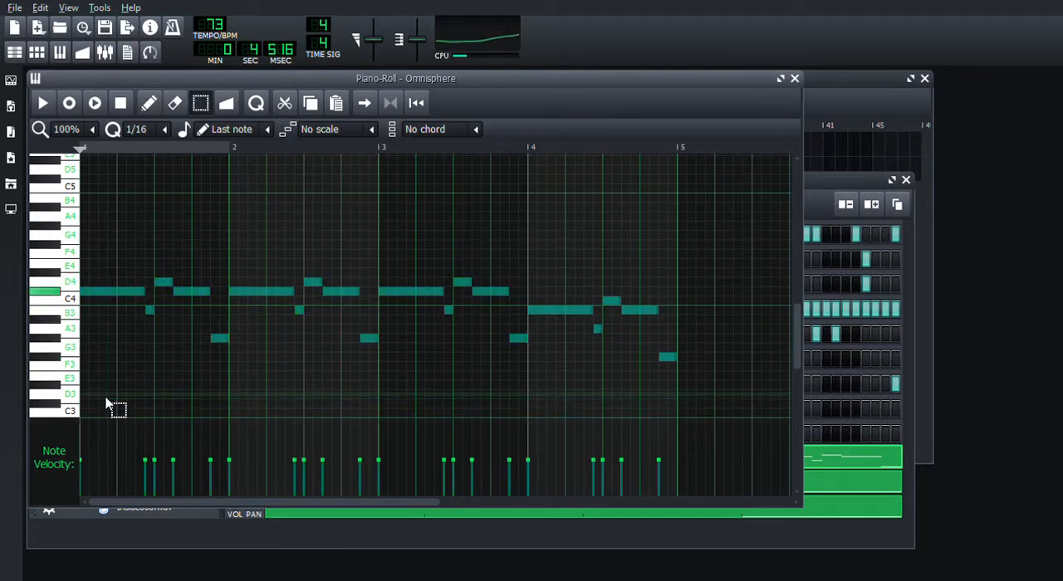
click(314, 108)
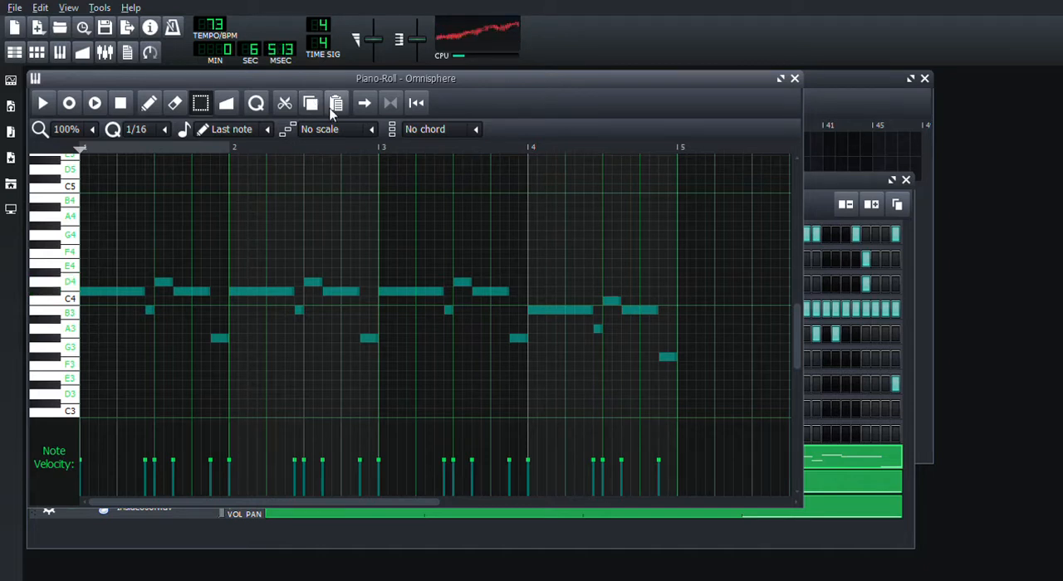
click(337, 108)
click(149, 103)
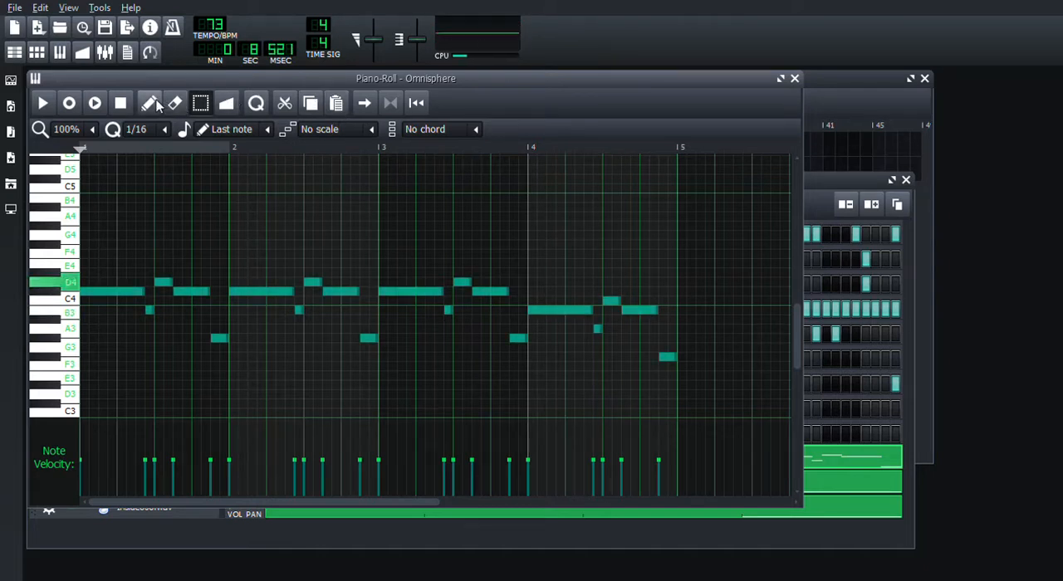
drag(95, 302, 101, 190)
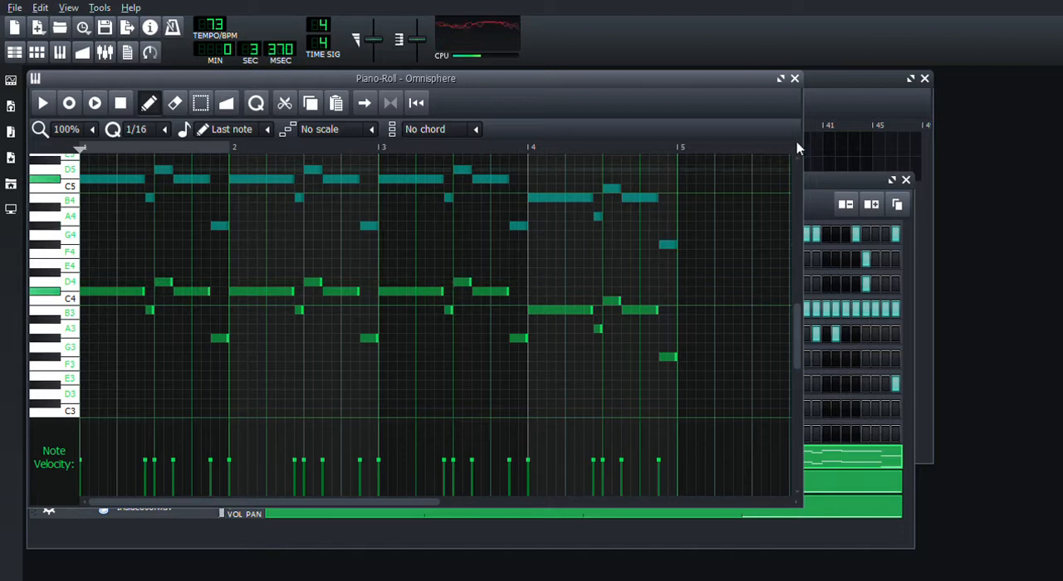
click(794, 79)
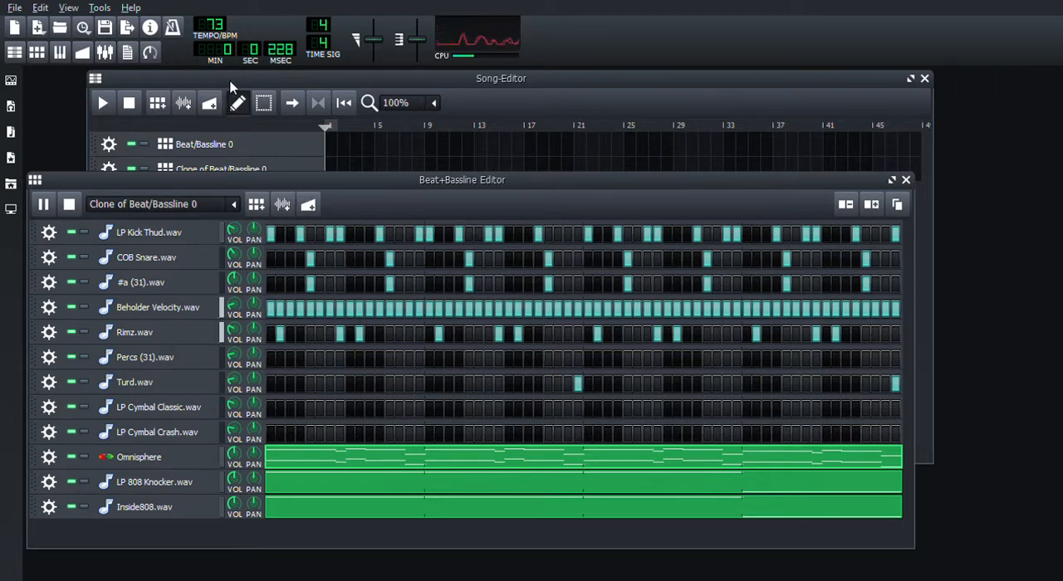
Step: Clone the Clone of Beat/Bassline 0 pattern, open the new clone in the Beat+Bassline Editor and stop playback
click(98, 162)
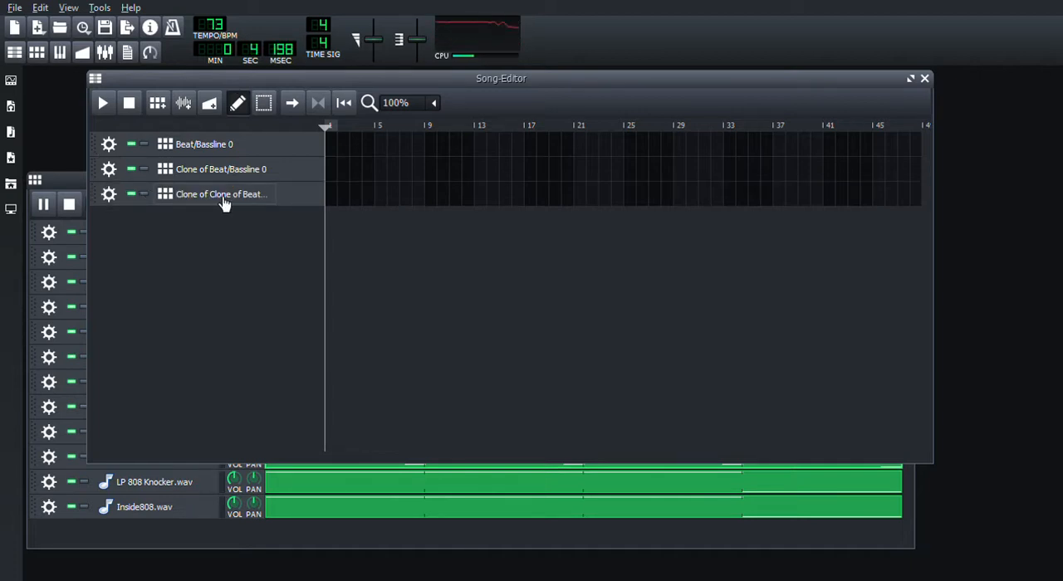
click(73, 188)
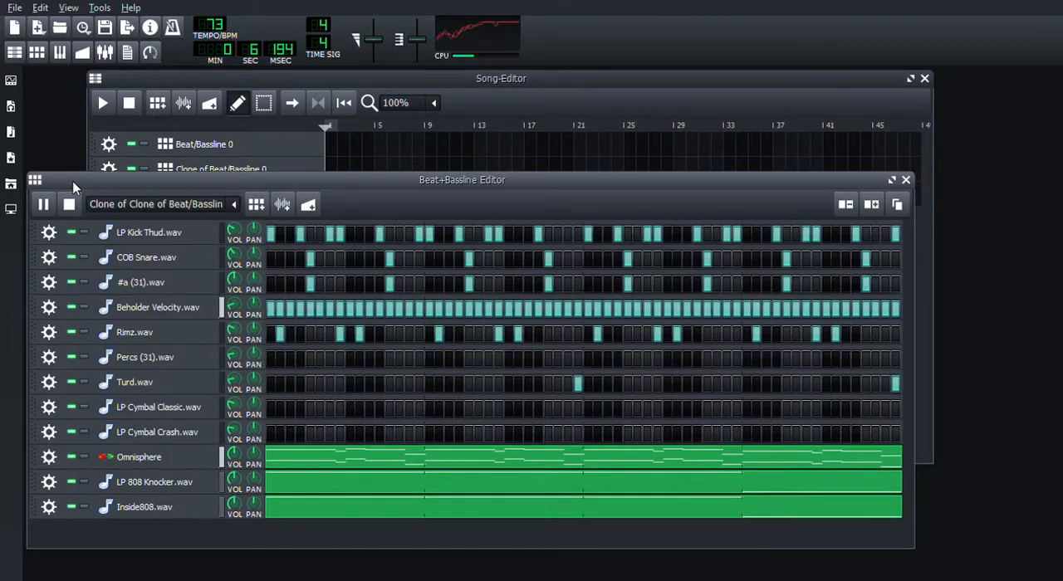
click(69, 205)
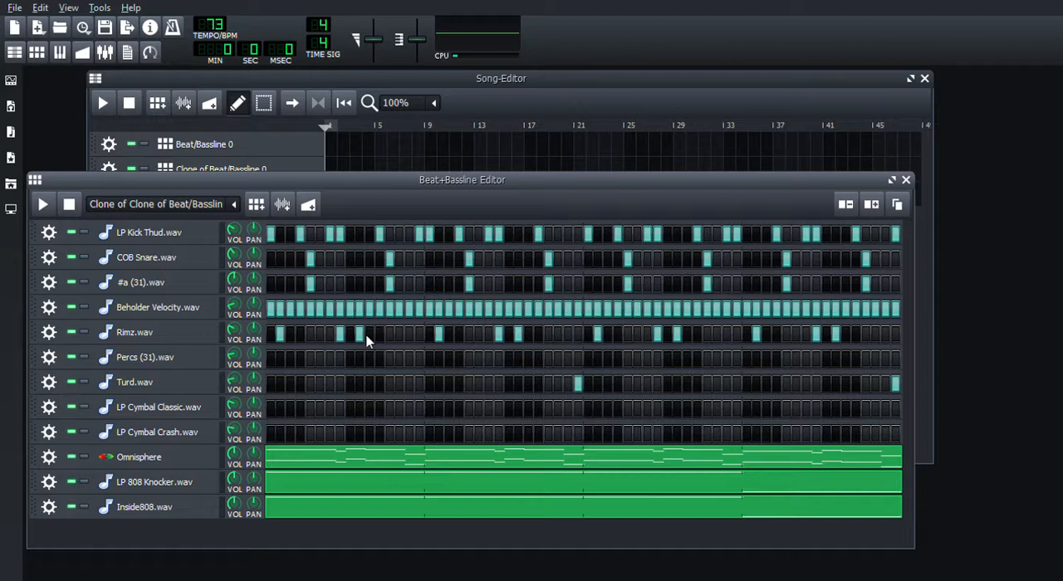
Step: Clear Rimz, Beholder Velocity, Turd, COB Snare, LP Kick Thud and LP 808 Knocker in the new clone, and play the pattern
click(402, 430)
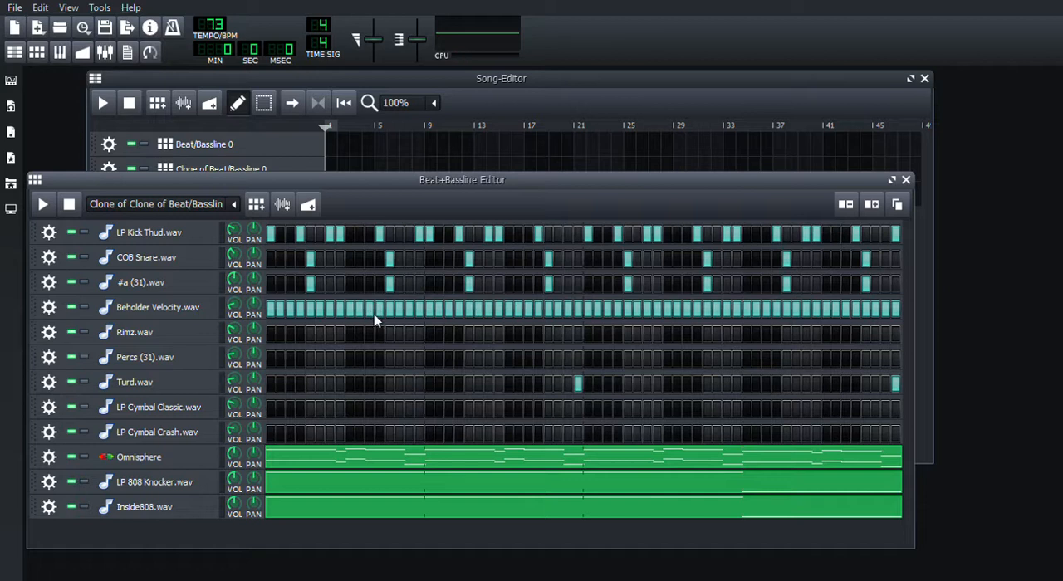
click(417, 407)
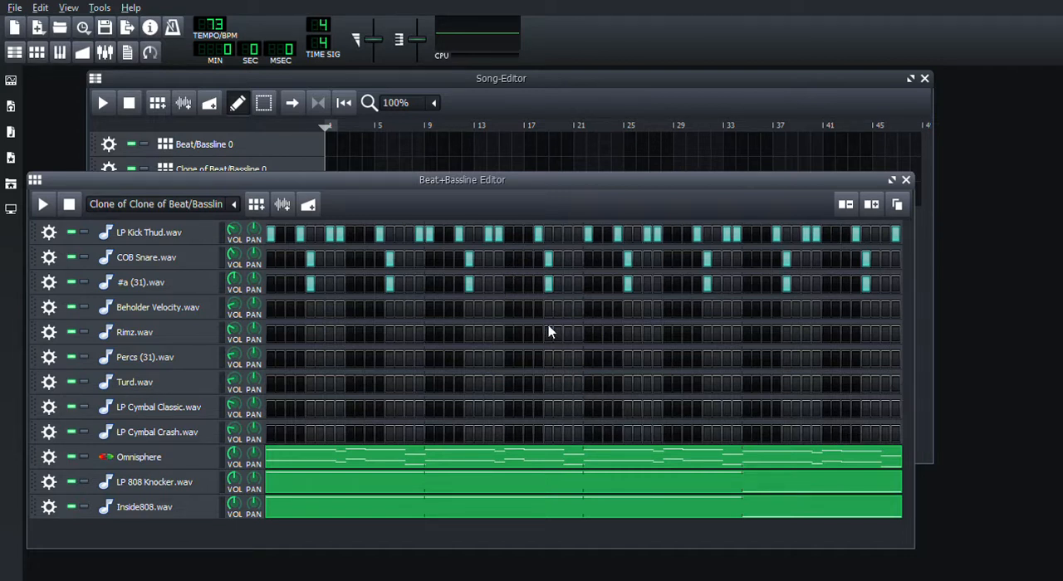
key(ctrl+z)
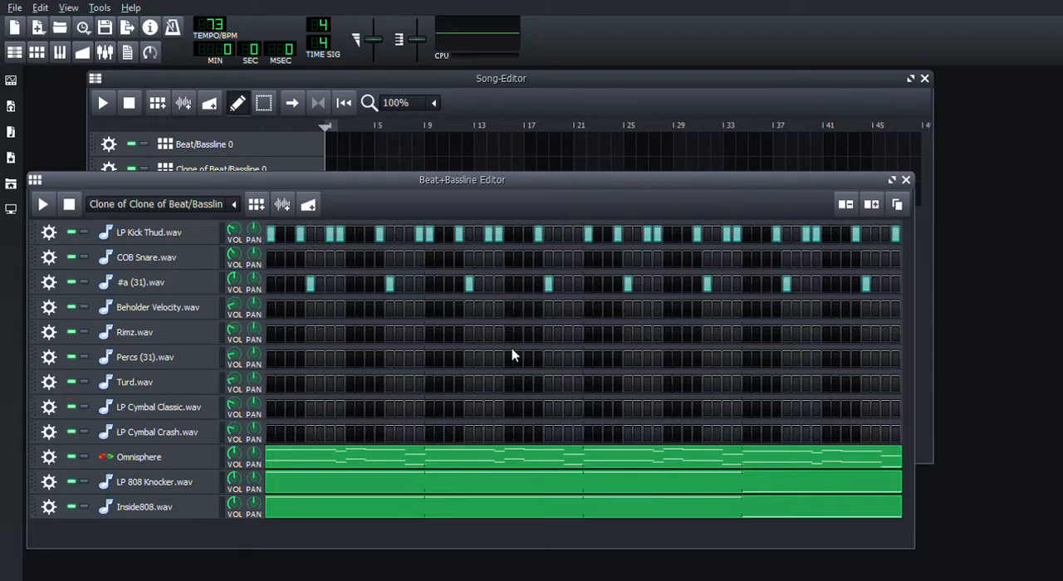
key(ctrl+z)
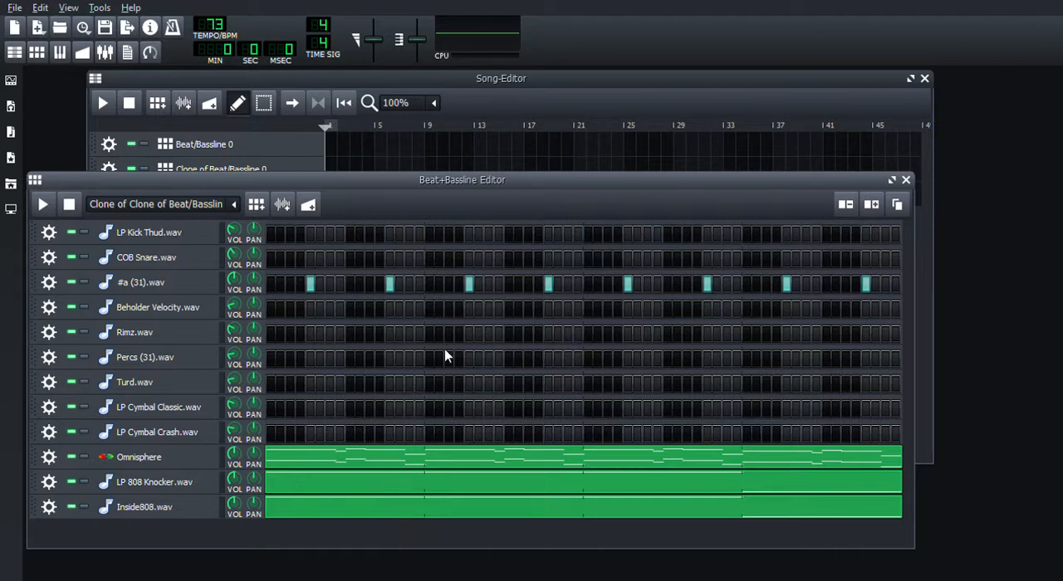
key(ctrl+z)
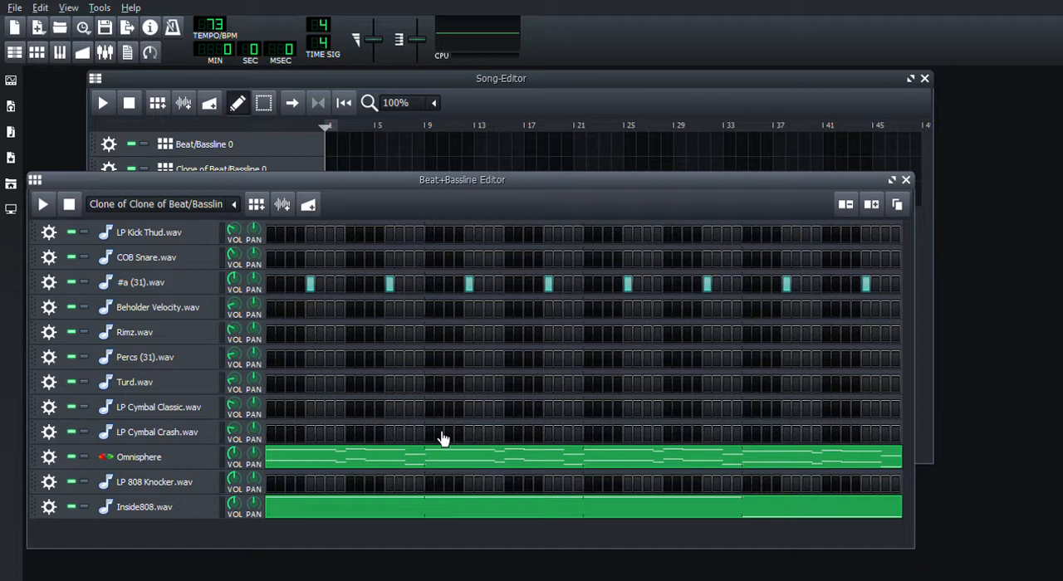
click(45, 206)
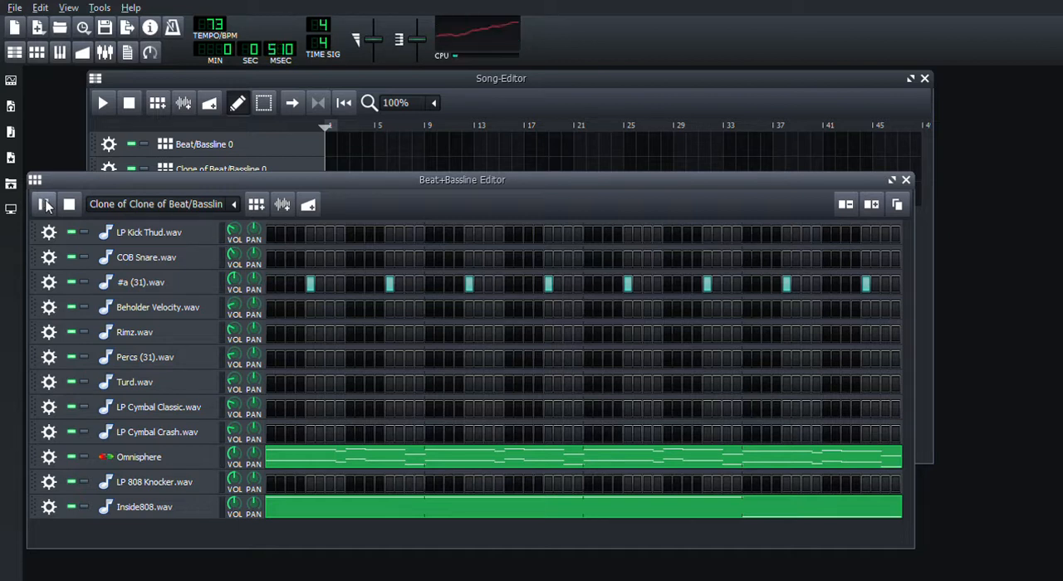
Step: Move the Song-Editor aside and audition Clone of Beat/Bassline 0, followed by Beat/Bassline 0
click(191, 82)
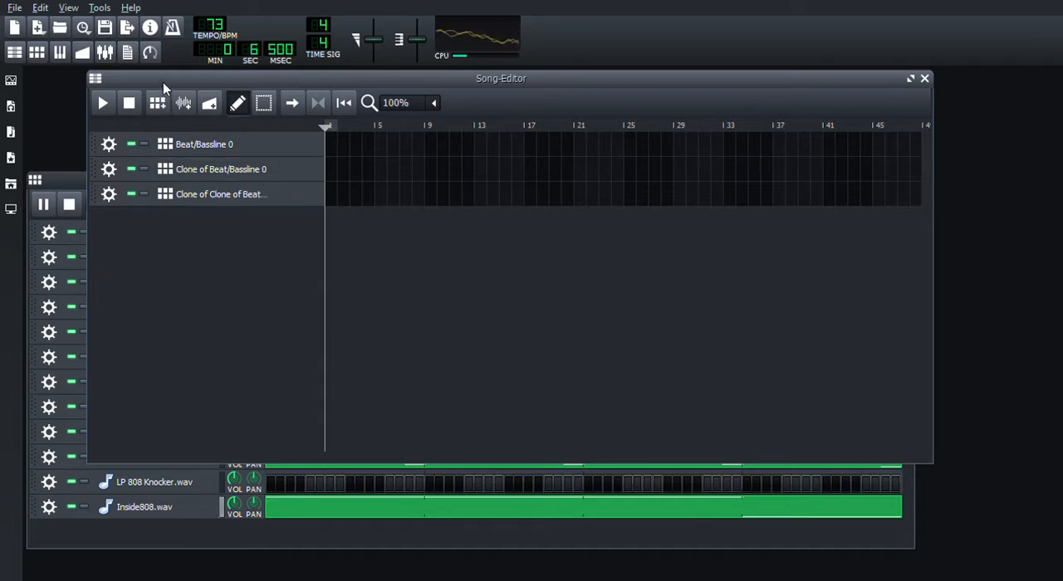
drag(163, 83, 261, 88)
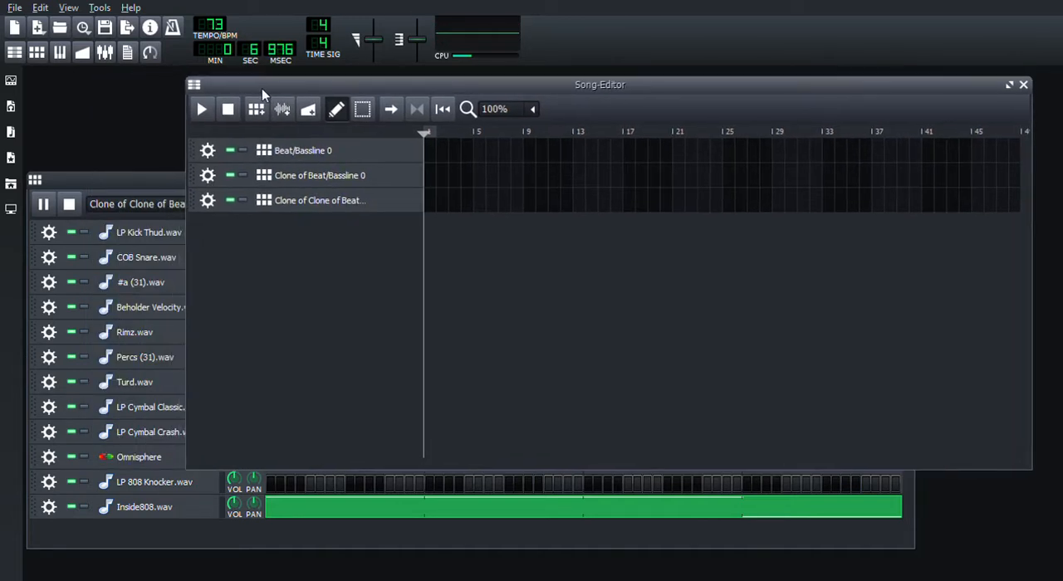
click(303, 183)
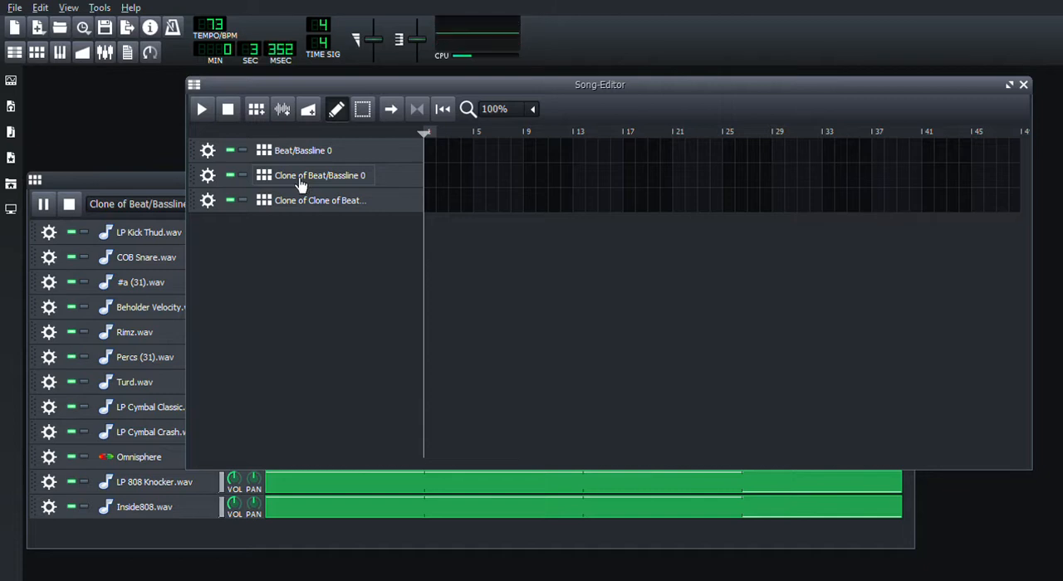
click(155, 180)
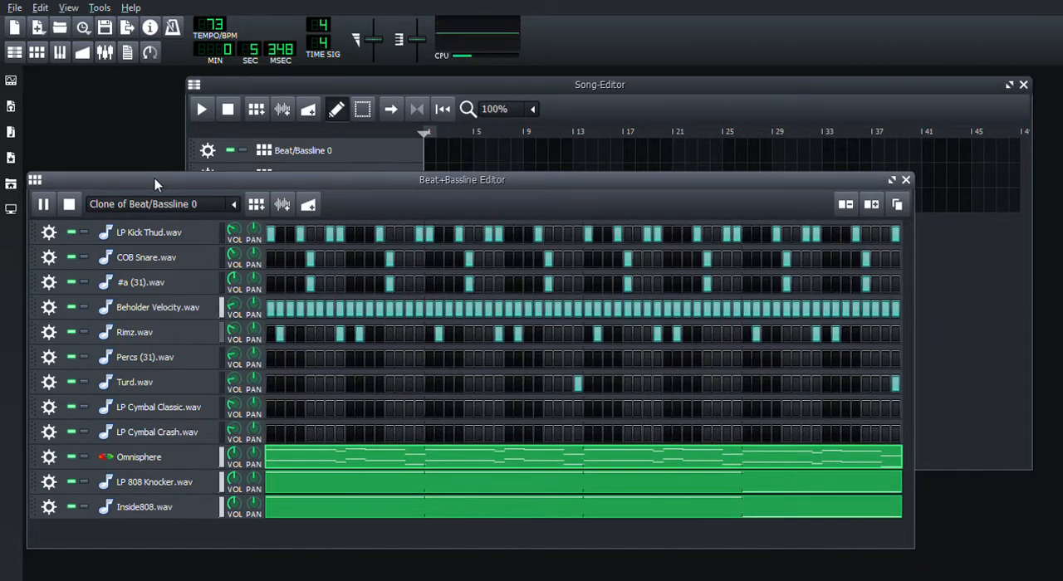
click(275, 81)
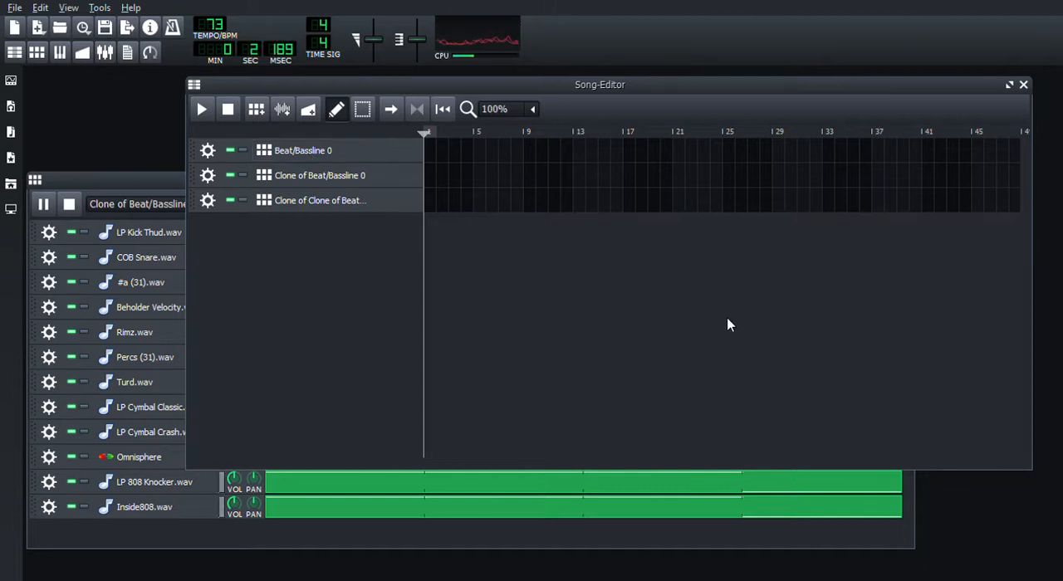
click(339, 163)
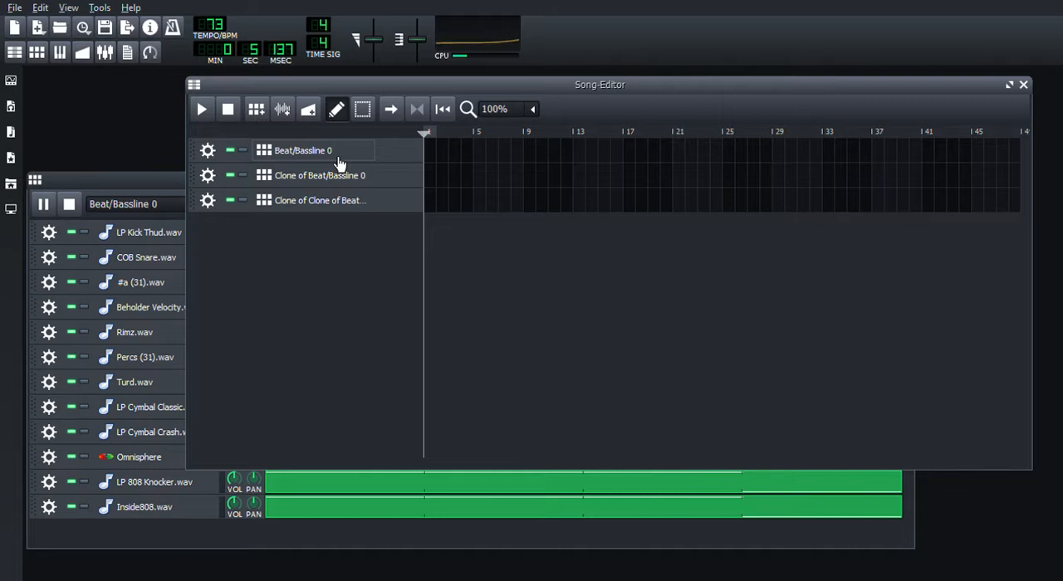
Step: Stop playback of Beat/Bassline 0 and view the Clone of Clone of Beat/Bassline 0 pattern in the Beat+Bassline Editor
click(132, 179)
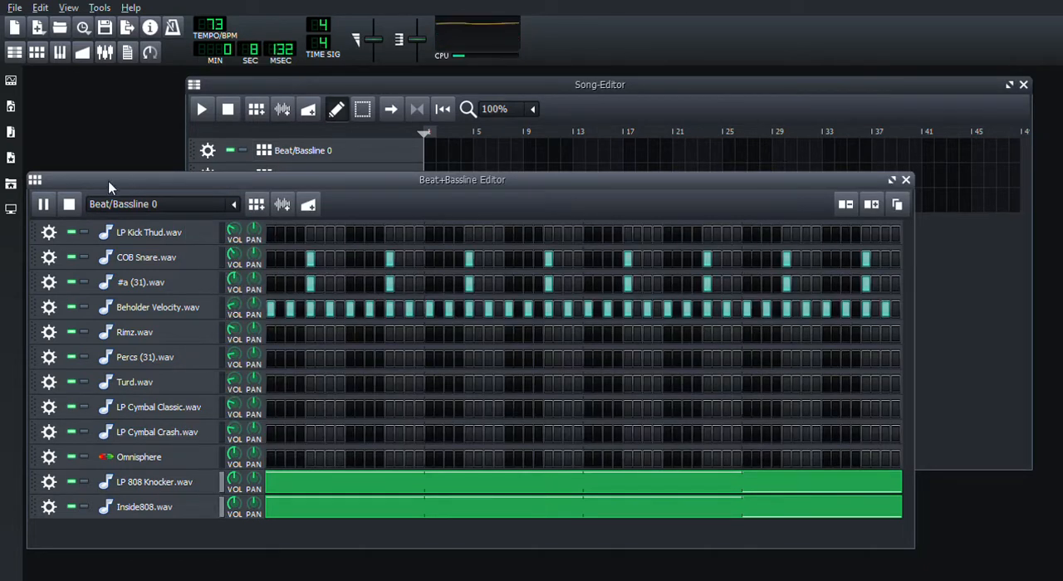
click(68, 206)
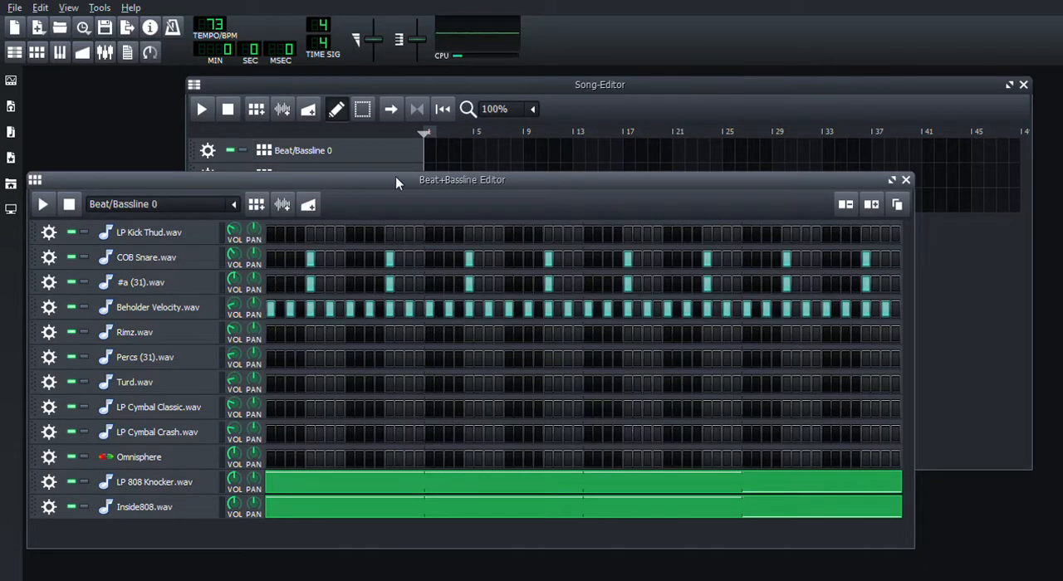
click(383, 88)
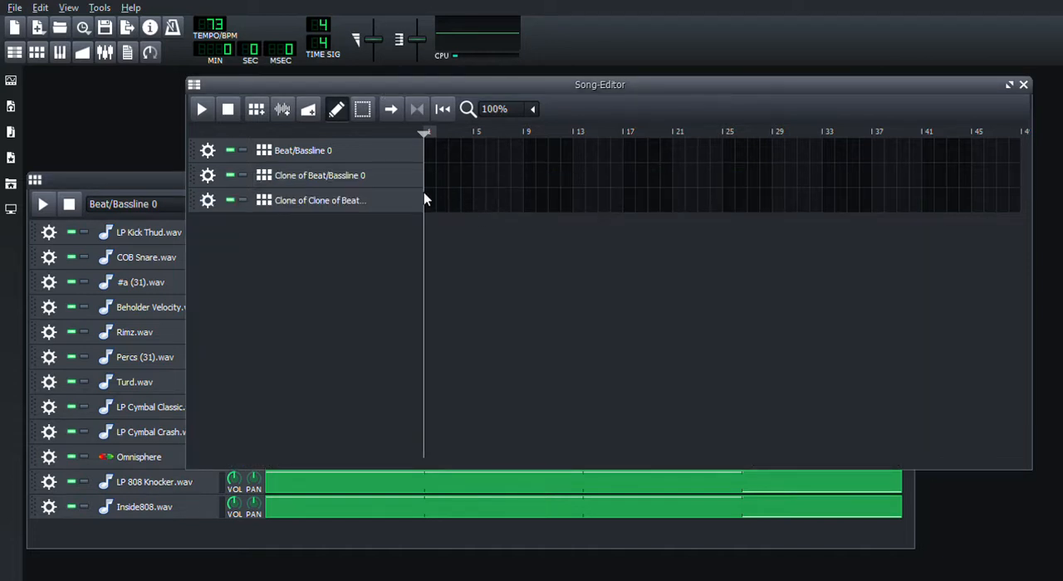
click(323, 208)
click(148, 181)
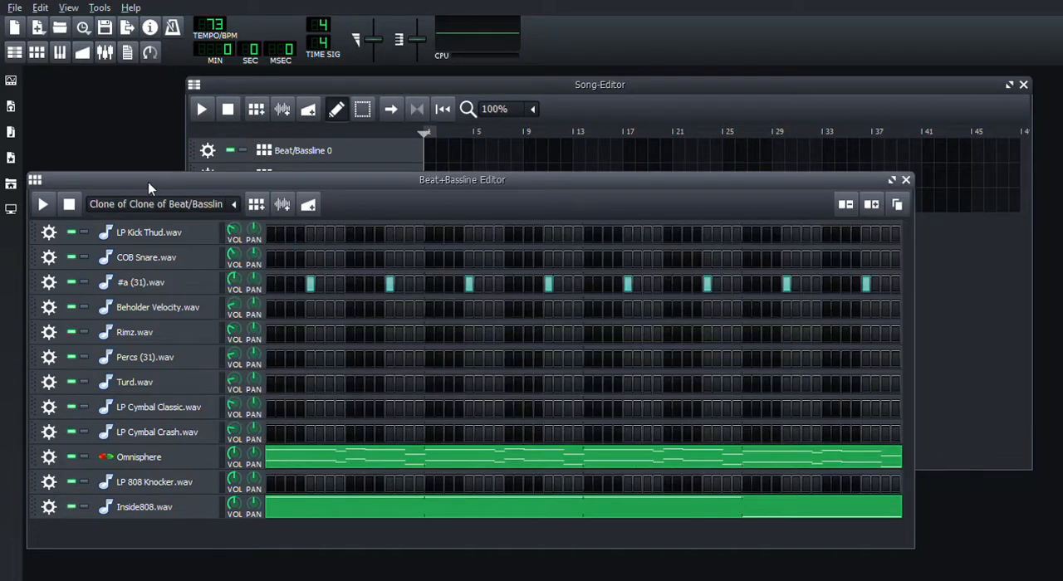
Step: In the Song-Editor, place Clone of Beat/Bassline 0 at bar 1, Clone of Clone of Beat/Bassline 0 at bar 5 and Beat/Bassline 0 at bar 9
click(298, 84)
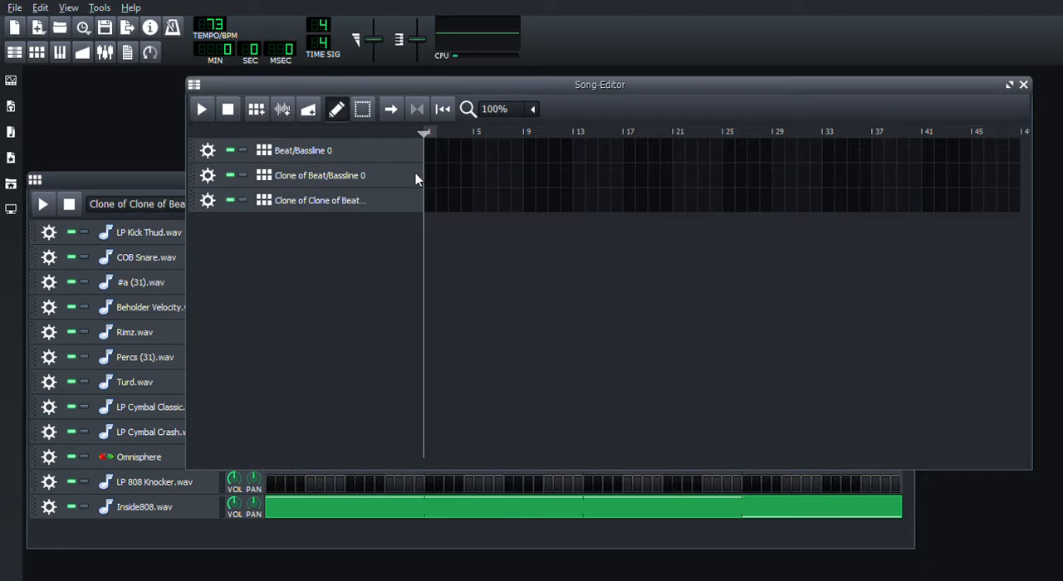
click(435, 178)
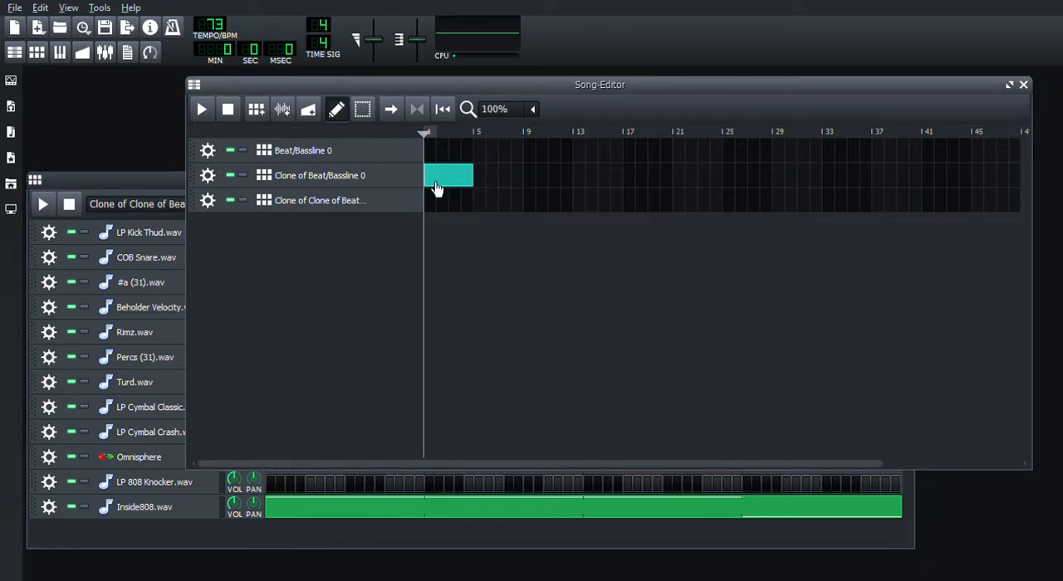
click(486, 204)
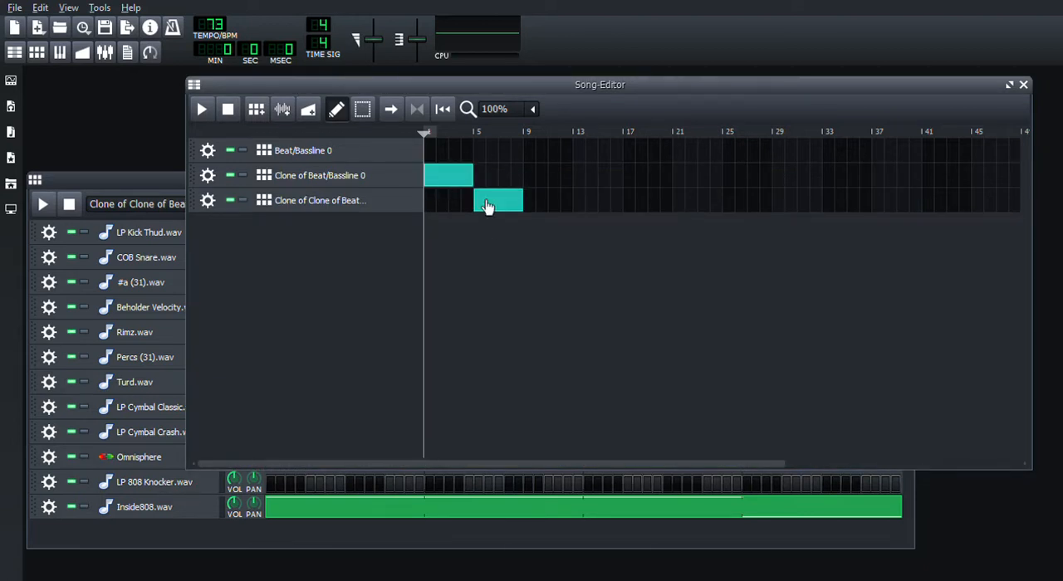
click(533, 154)
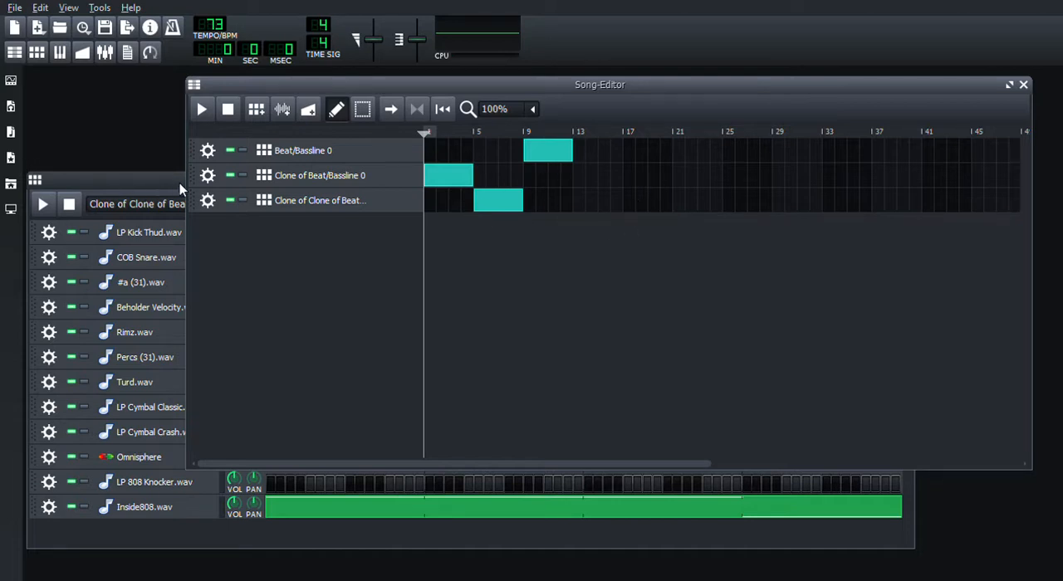
Step: Try extra #a (31).wav hits on steps 8 and 10 of bars 2 and 4 in the Clone of Clone pattern, playing it
click(138, 180)
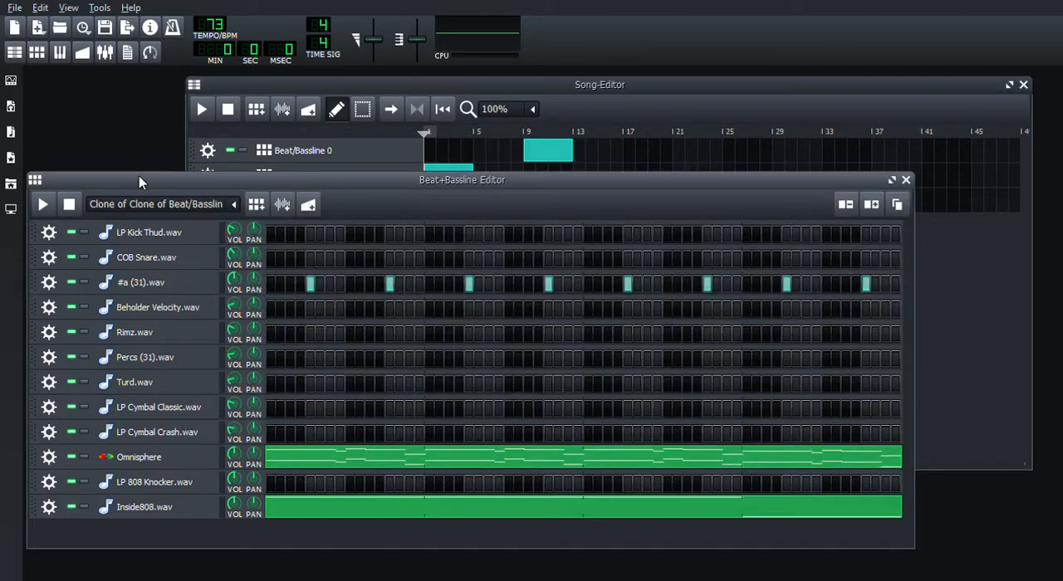
click(818, 287)
click(499, 285)
click(44, 214)
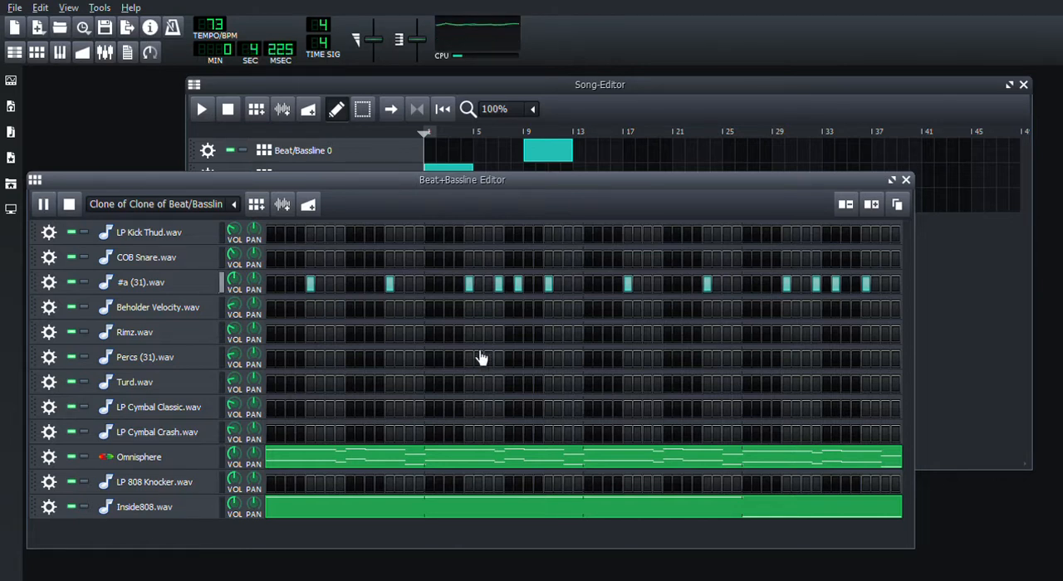
Step: Remove the extra #a (31).wav hits on steps 8 and 10 from bars 2 and 4
click(499, 284)
click(520, 287)
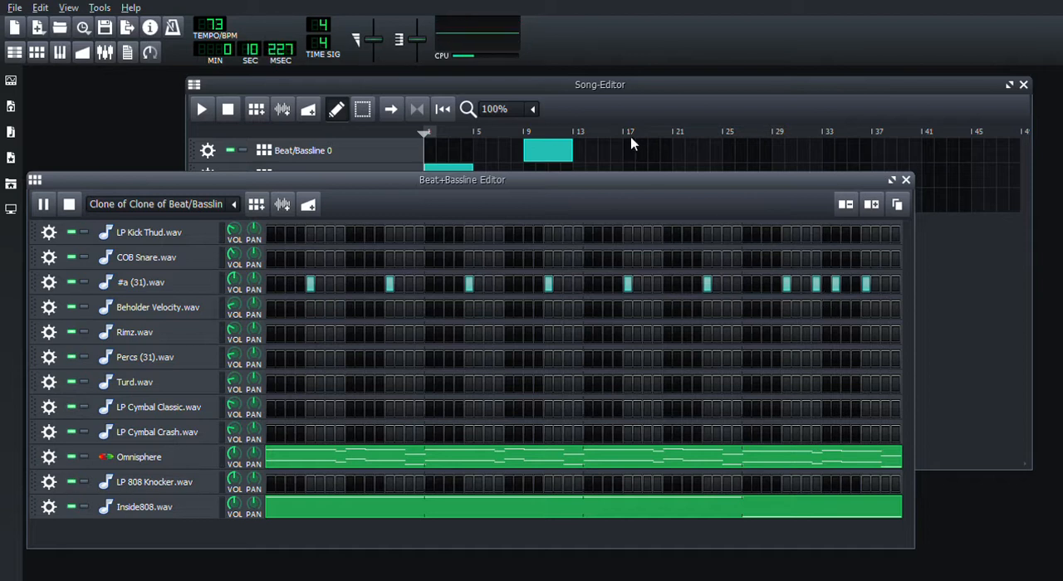
click(818, 286)
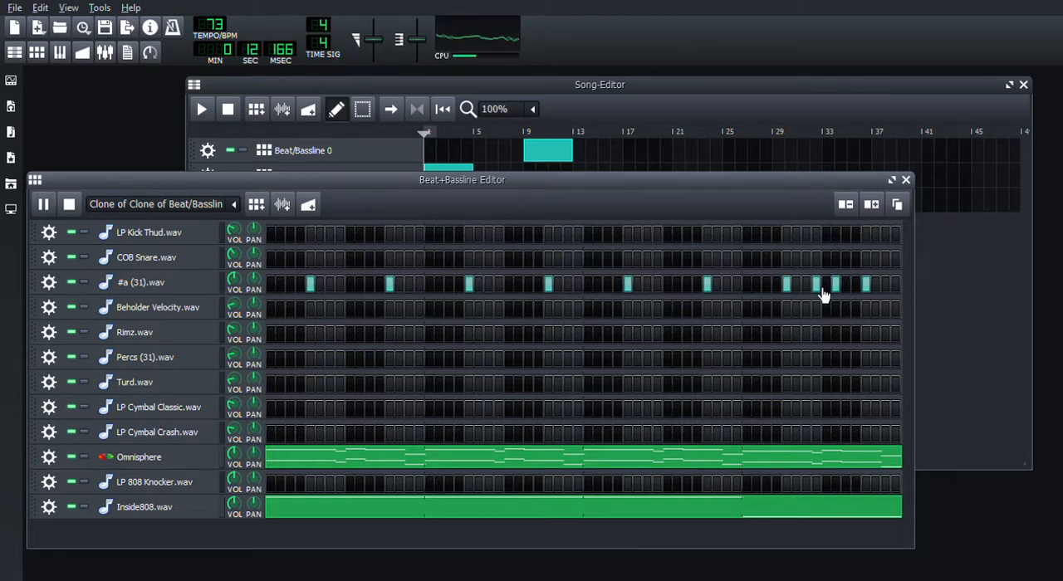
click(836, 285)
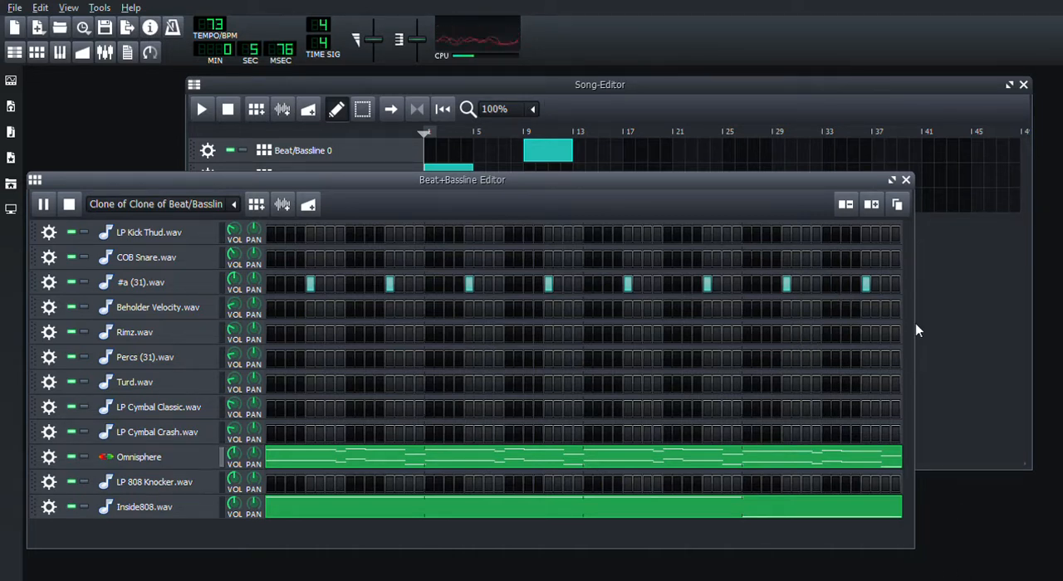
Step: Stop playback and view the Clone of Beat/Bassline 0 pattern in the Beat+Bassline Editor
click(579, 92)
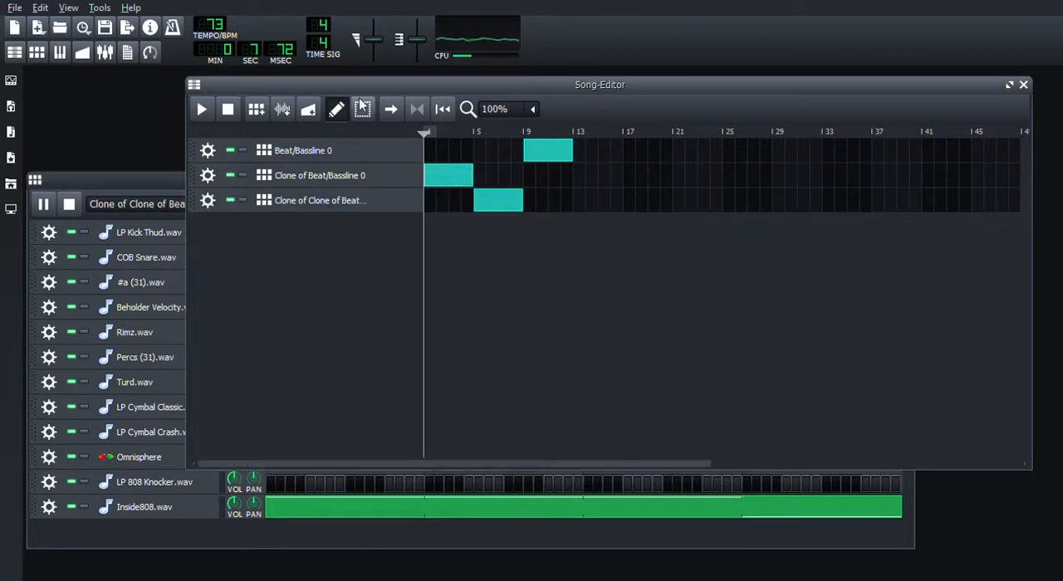
click(229, 111)
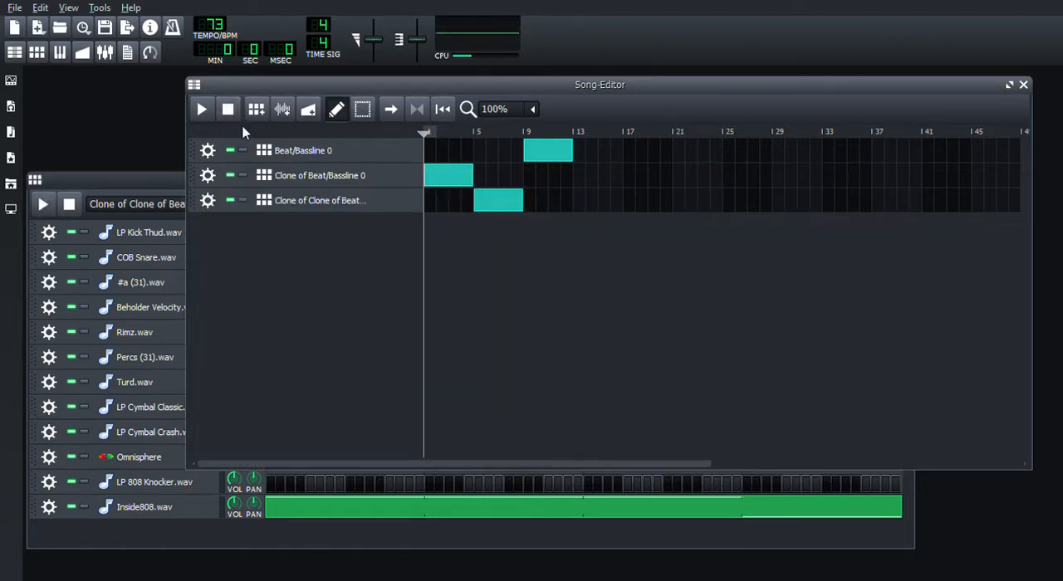
click(311, 181)
click(150, 184)
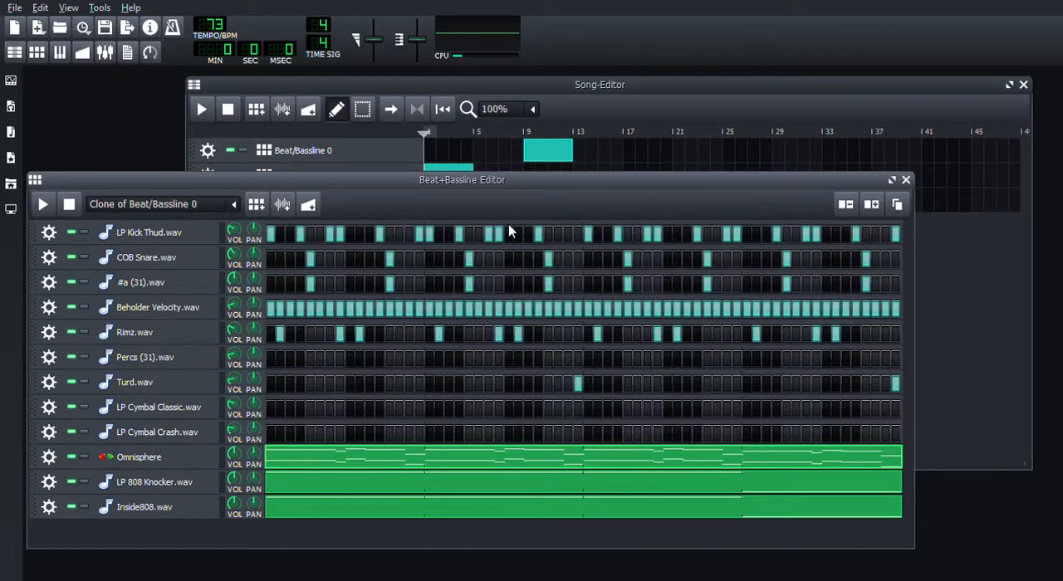
Step: Clone the Clone of Beat/Bassline 0 track, and move the new clone's segment to bar 5, the bottom clone's to bar 9 and Beat/Bassline 0's to bar 13
click(303, 86)
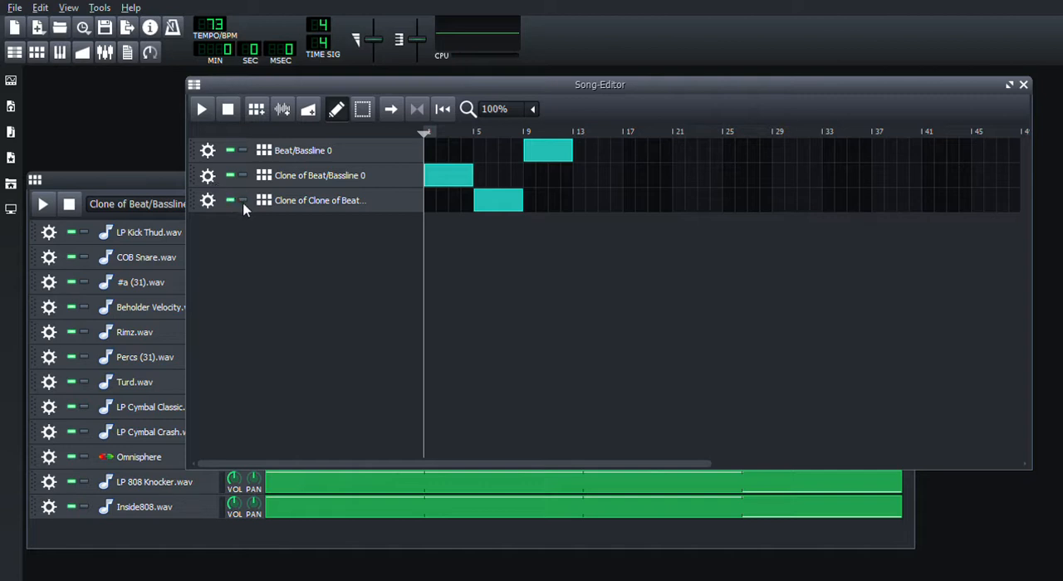
click(245, 200)
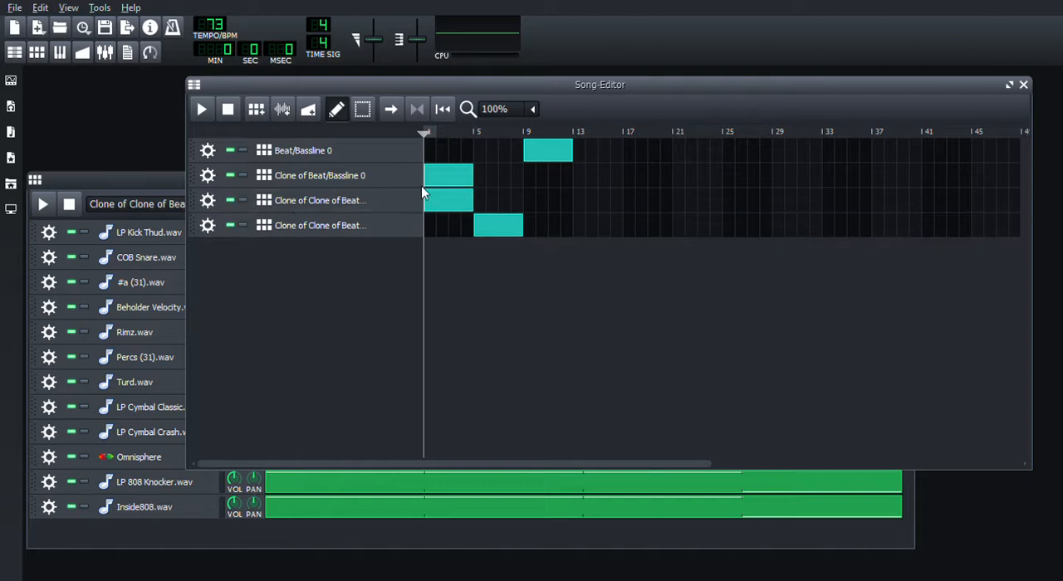
drag(509, 231, 542, 234)
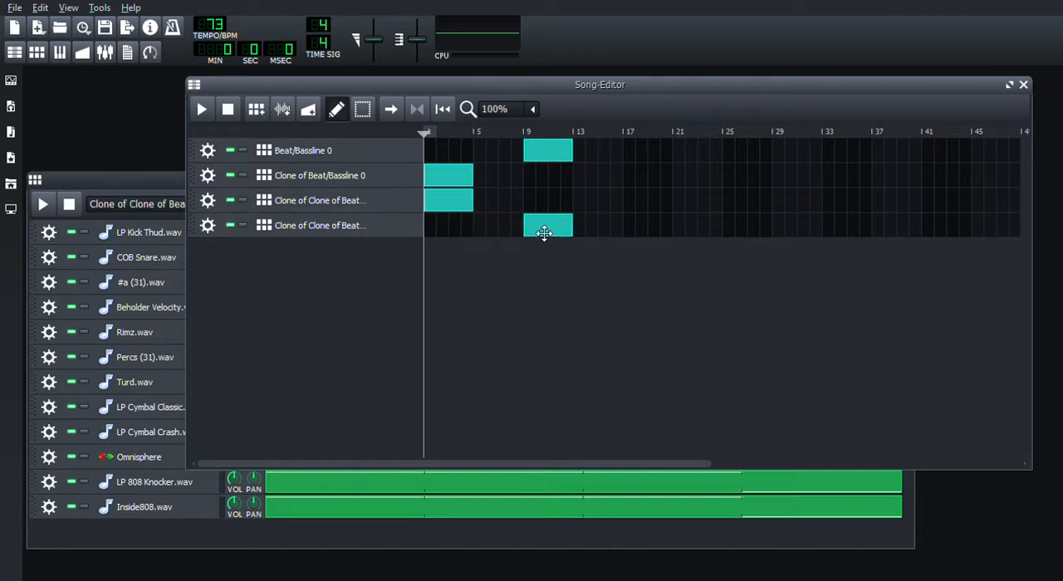
drag(555, 162, 605, 158)
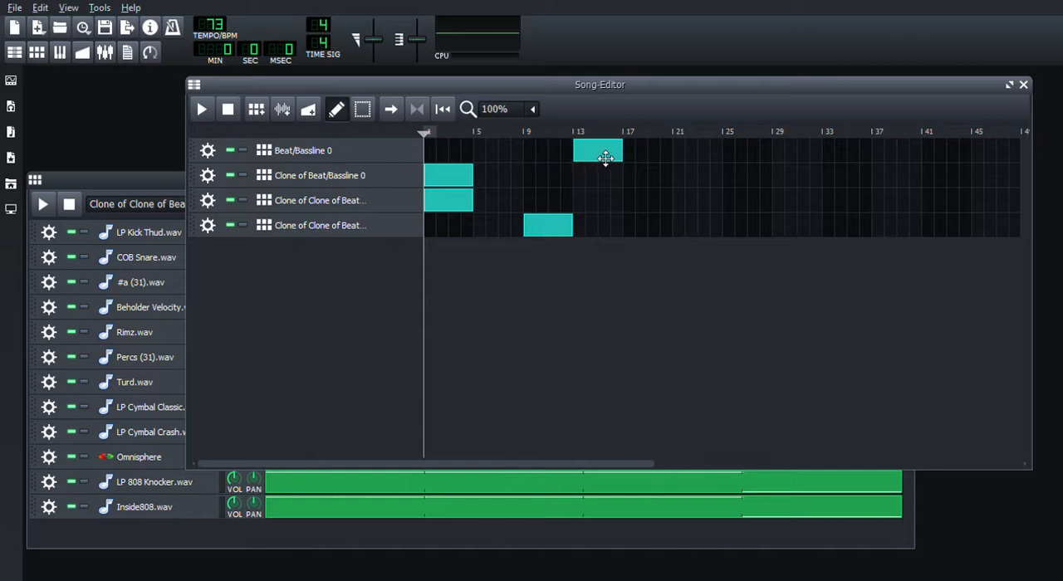
mouse_move(460, 215)
mouse_down()
mouse_move(522, 209)
mouse_move(509, 210)
mouse_up()
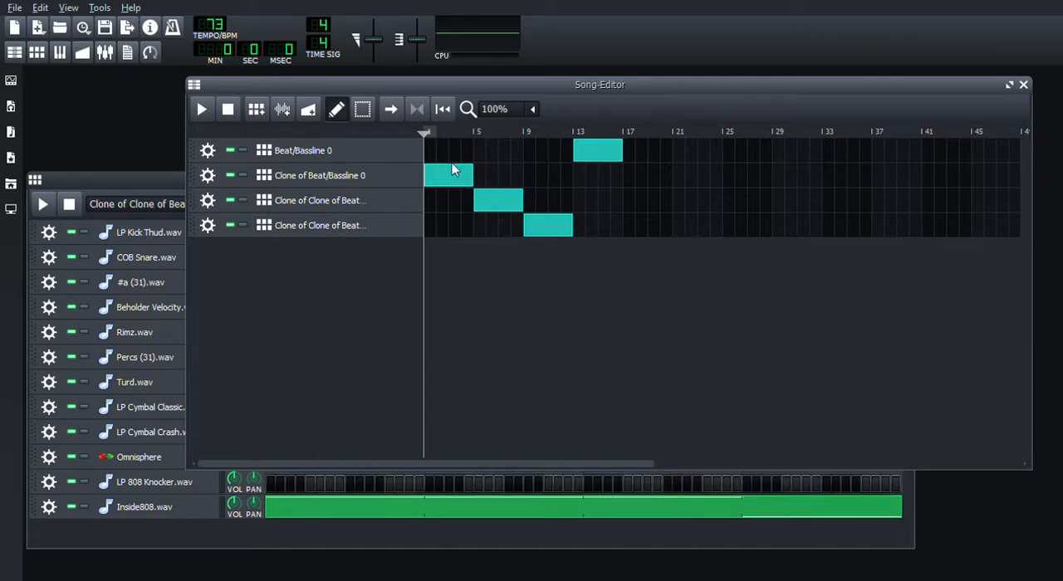
Step: Move the Clone of Beat/Bassline 0 segment to bar 5, its clone's segment to bar 9 and the bottom track's segment to bar 1
drag(450, 159, 523, 217)
drag(448, 189, 501, 185)
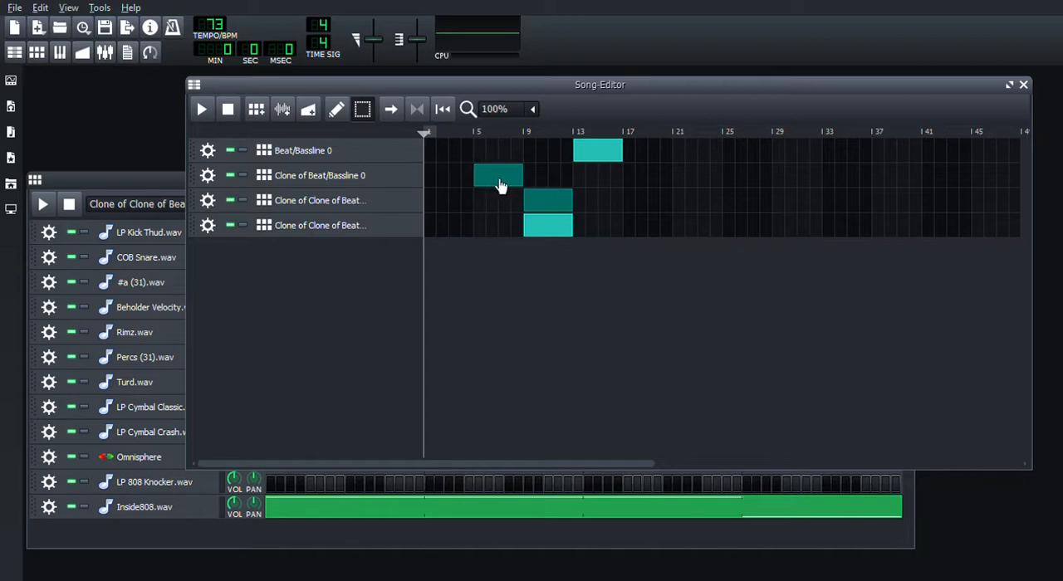
click(335, 109)
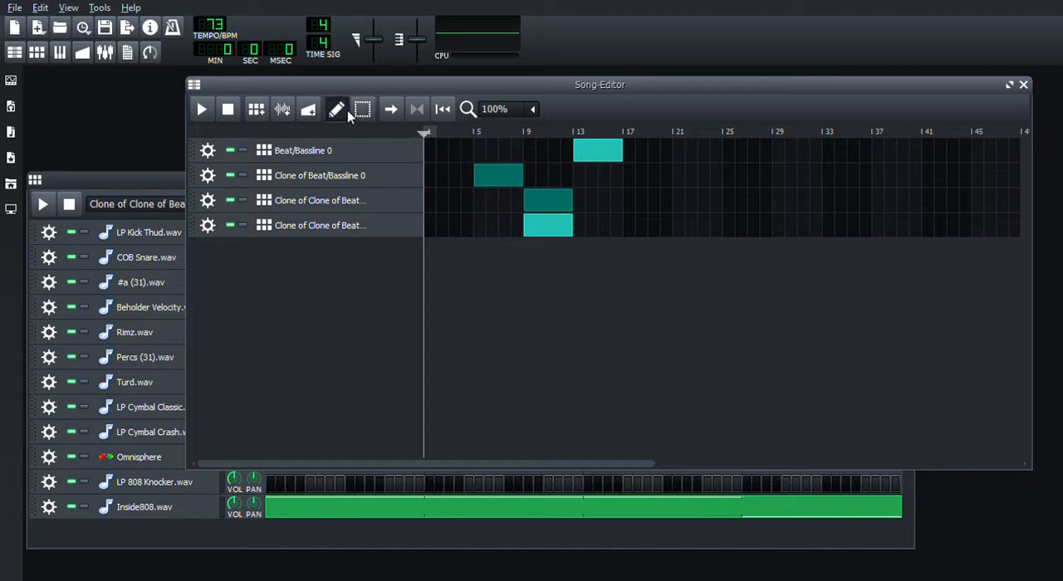
click(485, 154)
key(ctrl+z)
drag(536, 235, 442, 238)
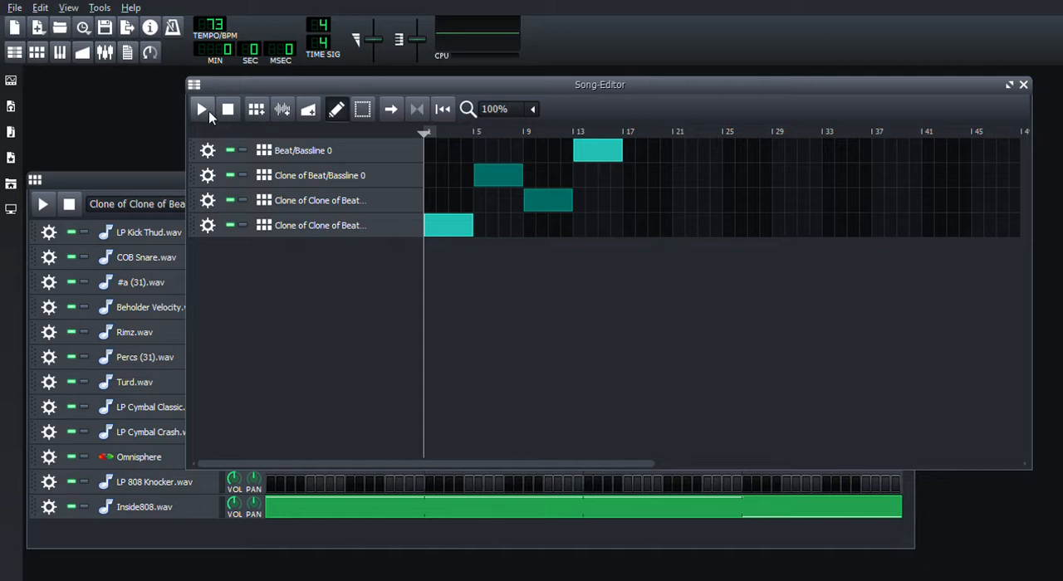
Step: Play the song from the start and view the Clone of Beat/Bassline 0 pattern in the Beat+Bassline Editor
click(208, 115)
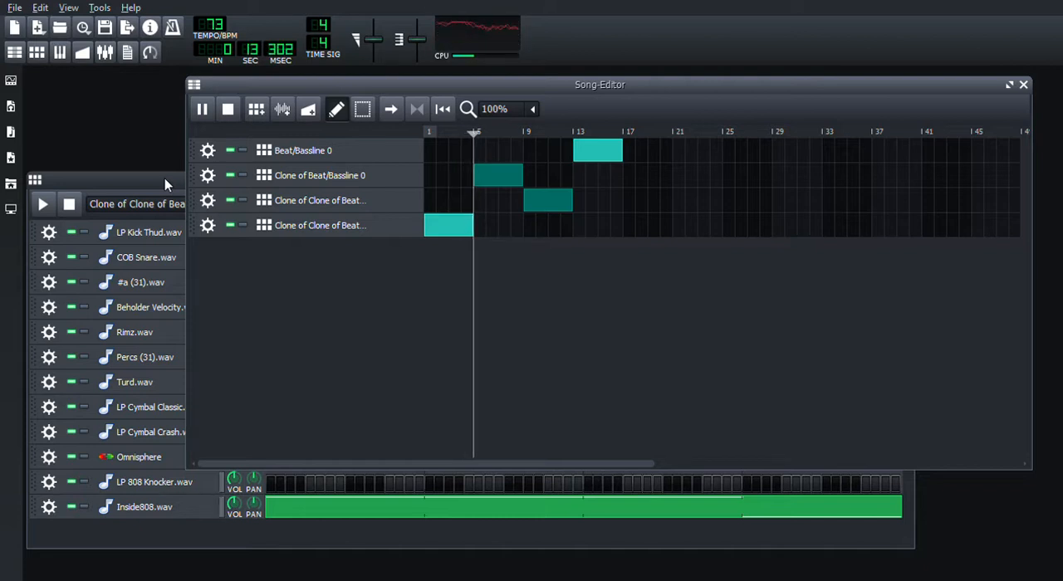
click(283, 188)
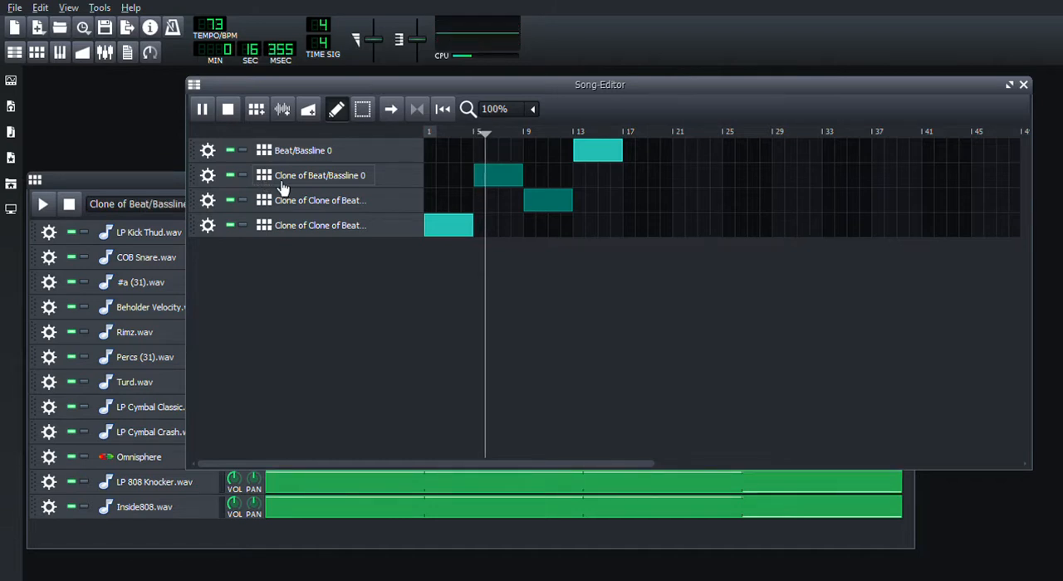
click(160, 178)
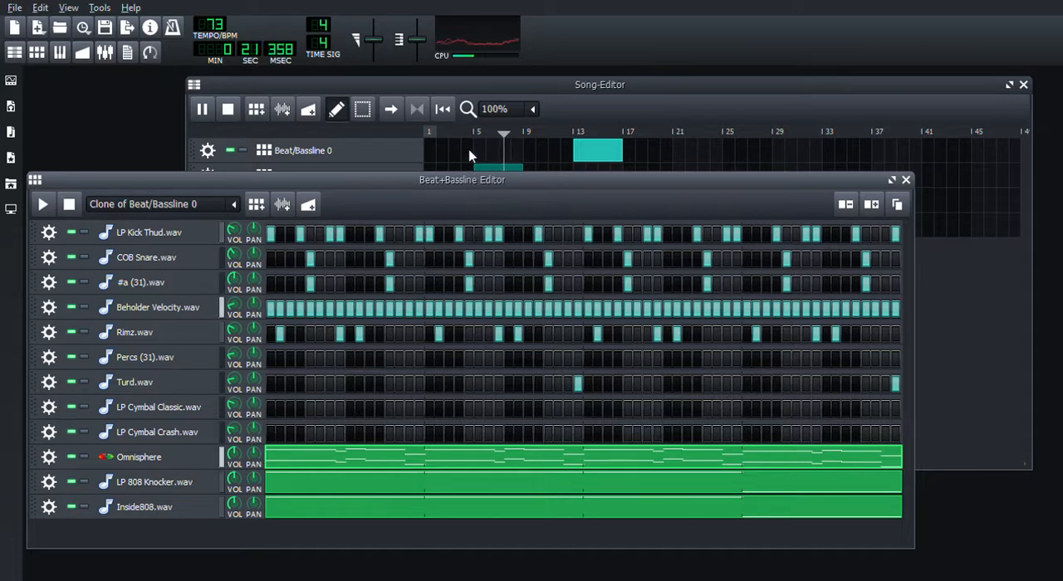
Step: In the third track's clone pattern, add COB Snare and #a (31).wav hits on steps 8, 10, 15 and 16 of bar 4
click(481, 87)
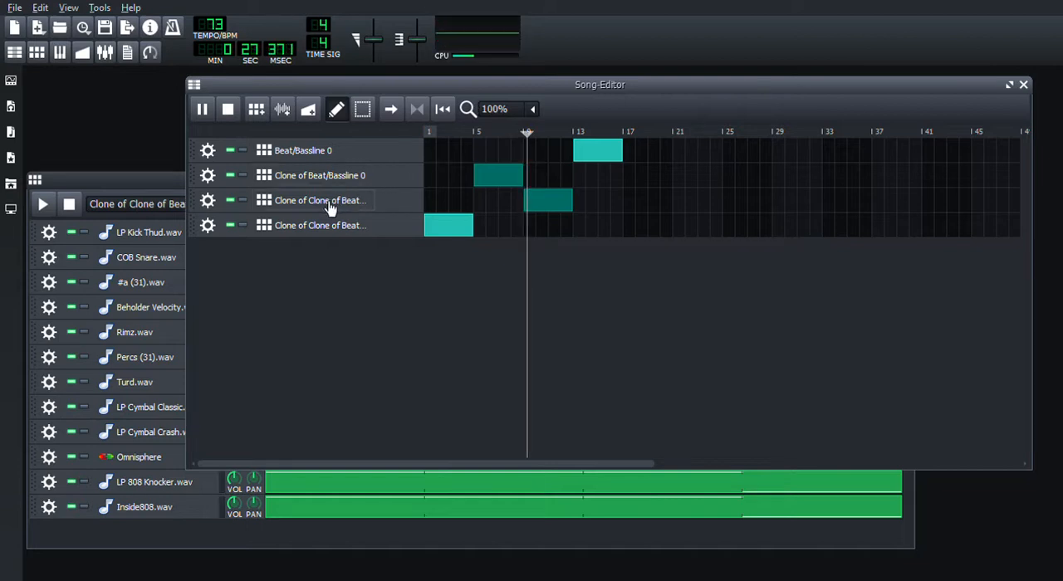
click(140, 183)
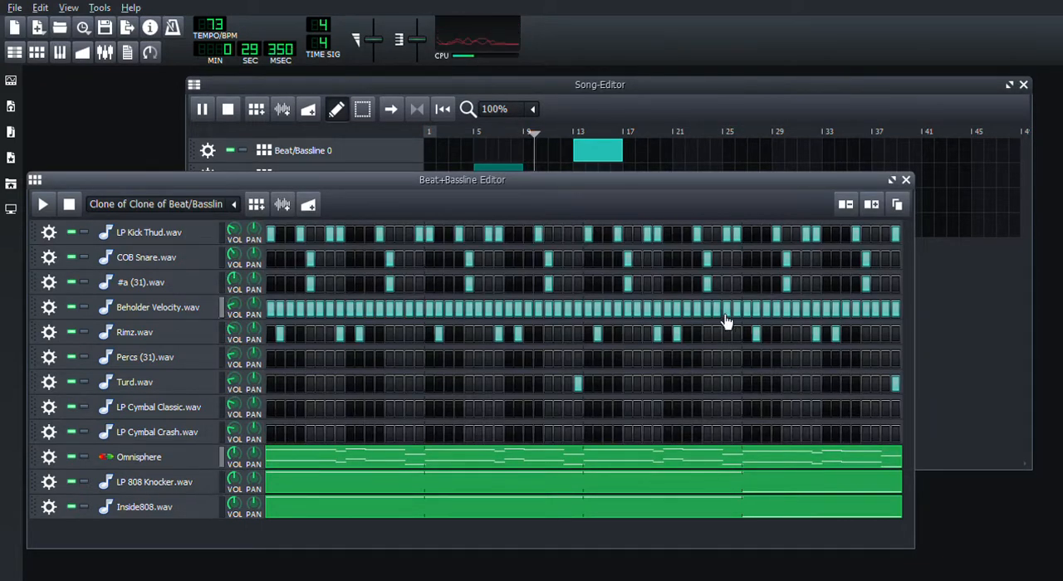
click(817, 259)
click(835, 258)
click(818, 284)
click(836, 284)
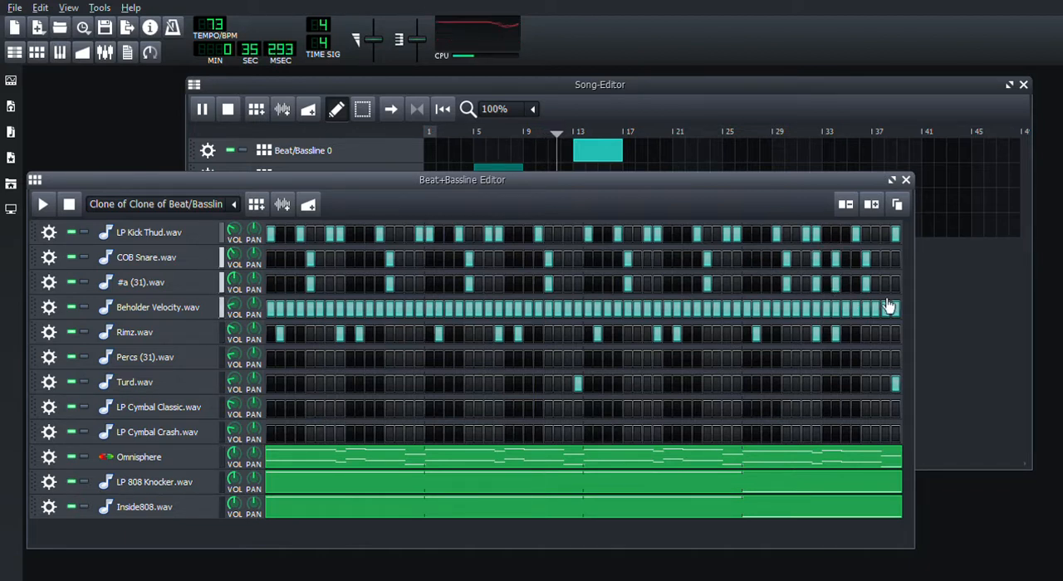
click(886, 261)
click(896, 261)
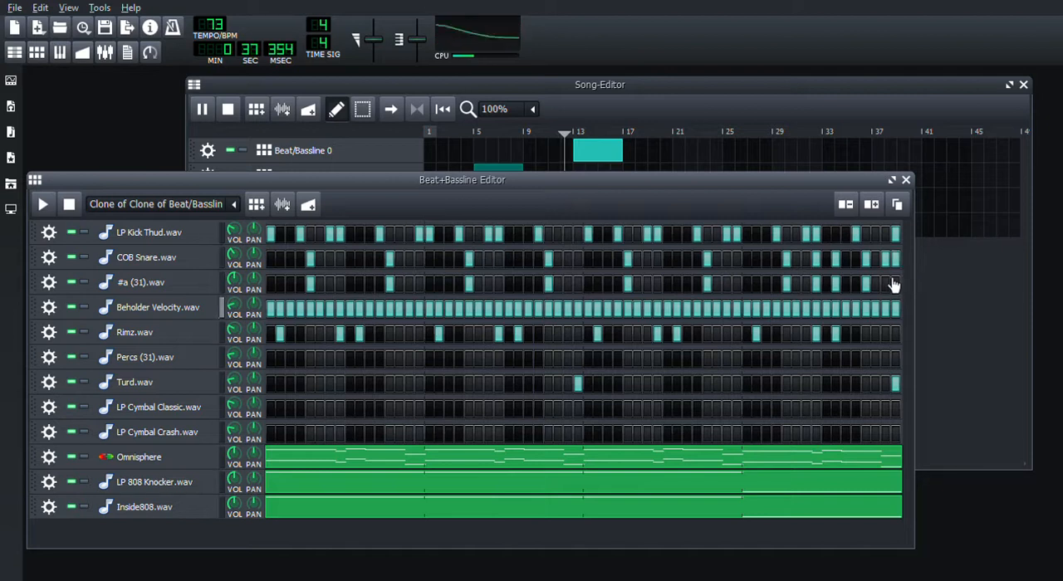
click(887, 285)
click(895, 286)
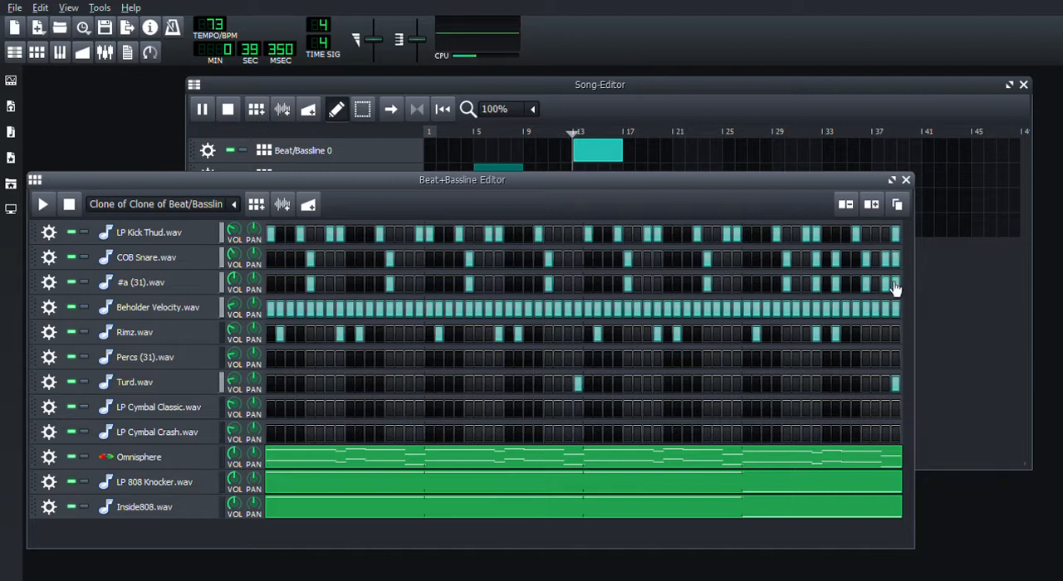
Step: View the Beat/Bassline 0 pattern in the Beat+Bassline Editor while the song keeps playing
click(240, 94)
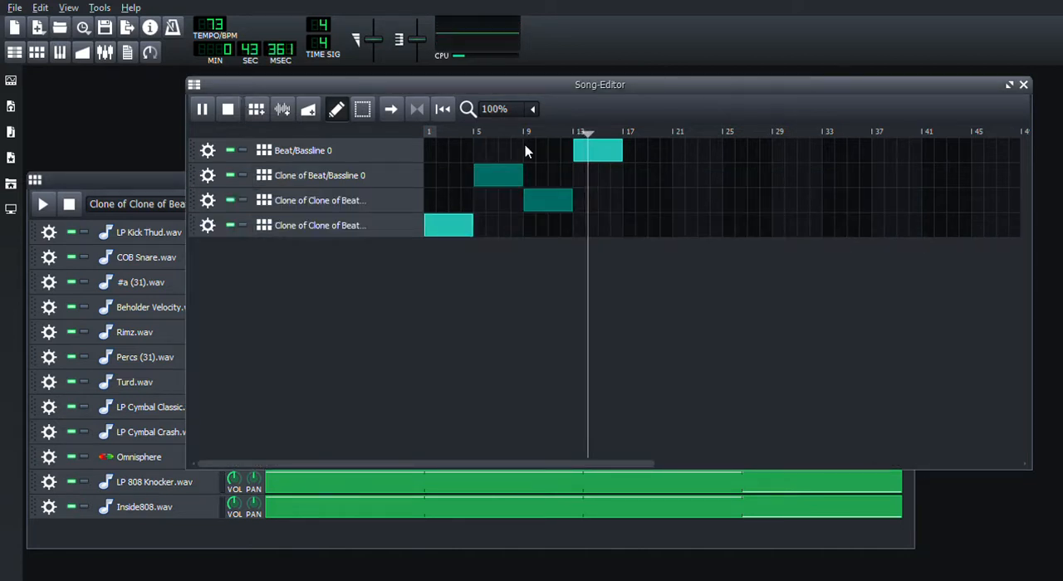
click(346, 159)
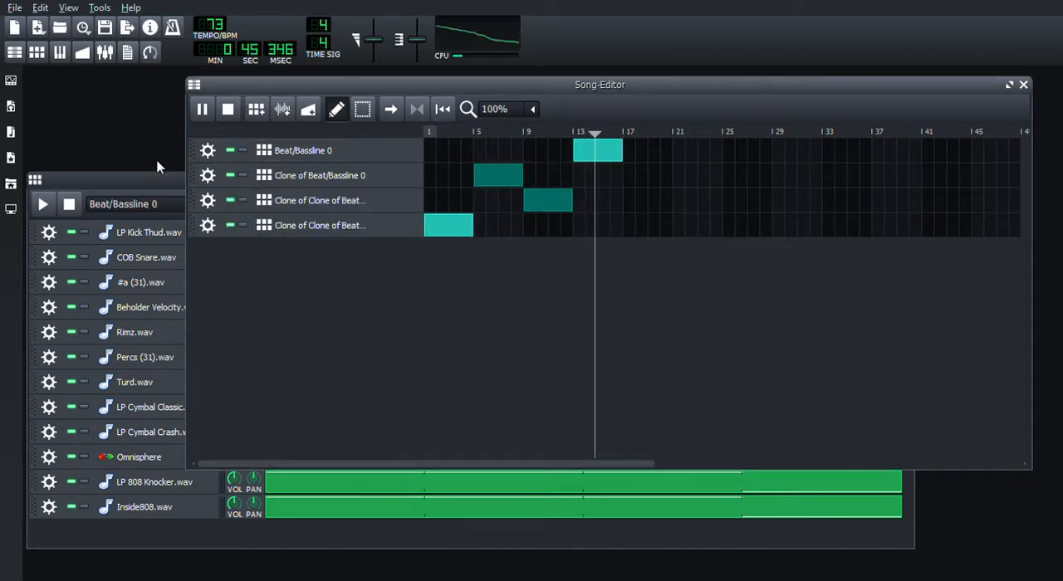
click(160, 181)
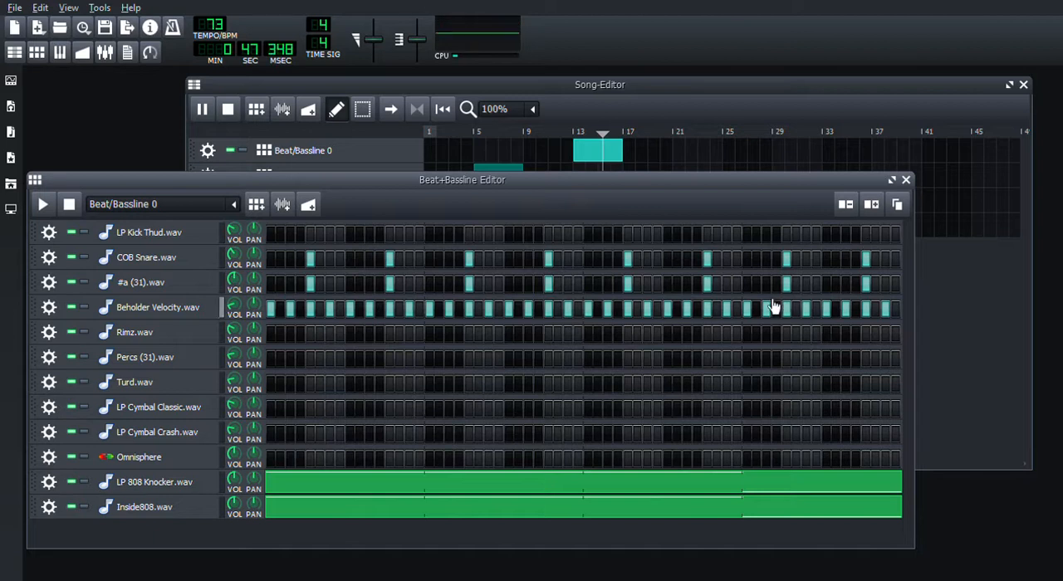
Step: Place another Clone of Beat/Bassline 0 segment at bar 17 in the Song-Editor and stop the song
click(611, 92)
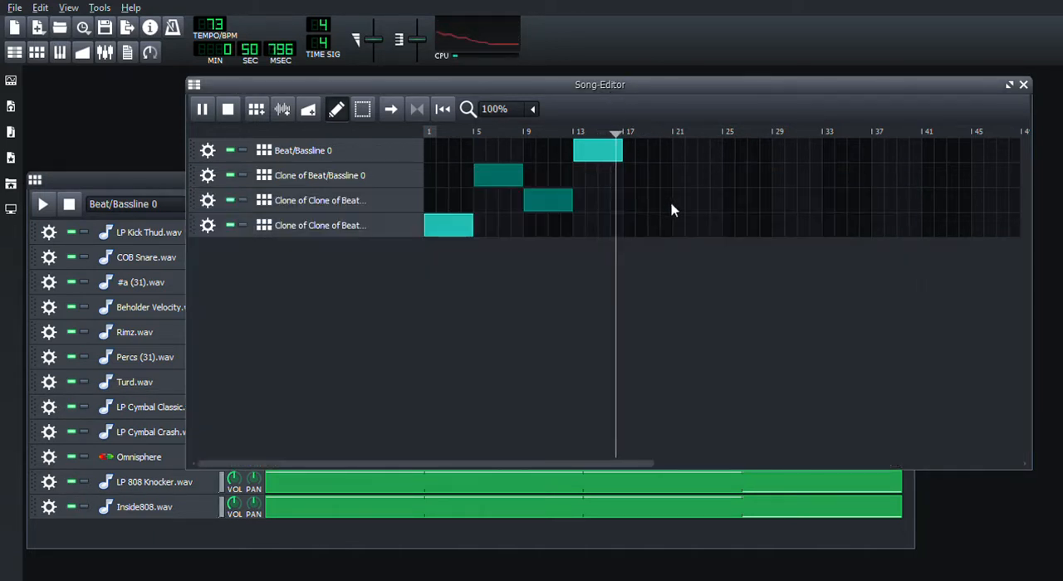
click(633, 179)
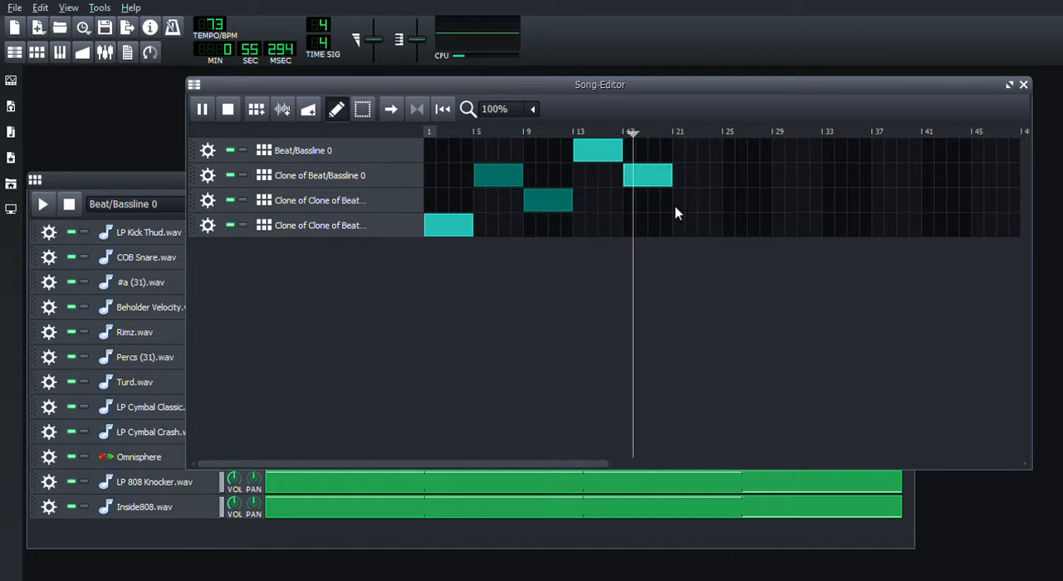
click(236, 116)
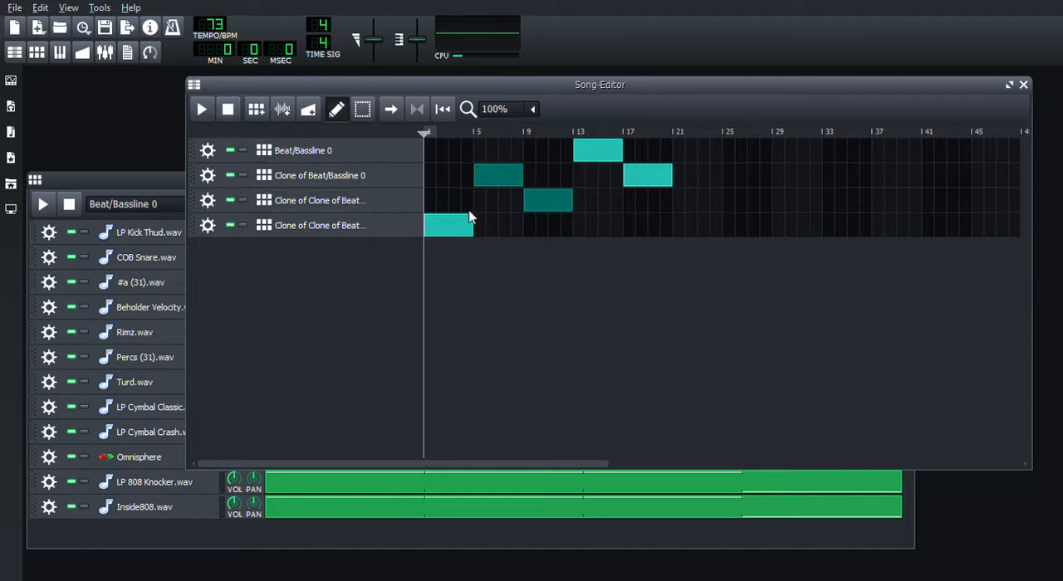
click(82, 186)
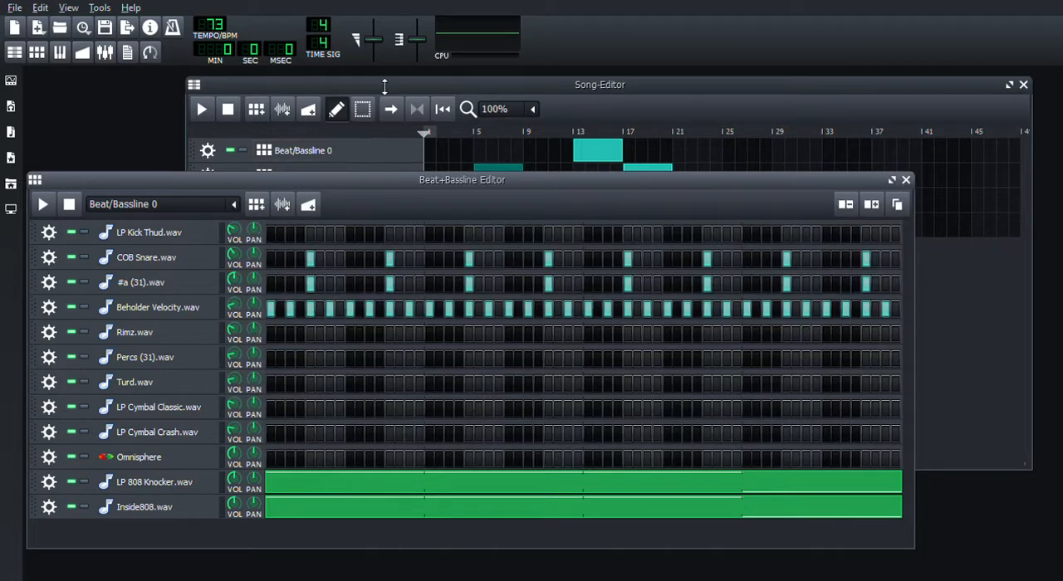
click(387, 85)
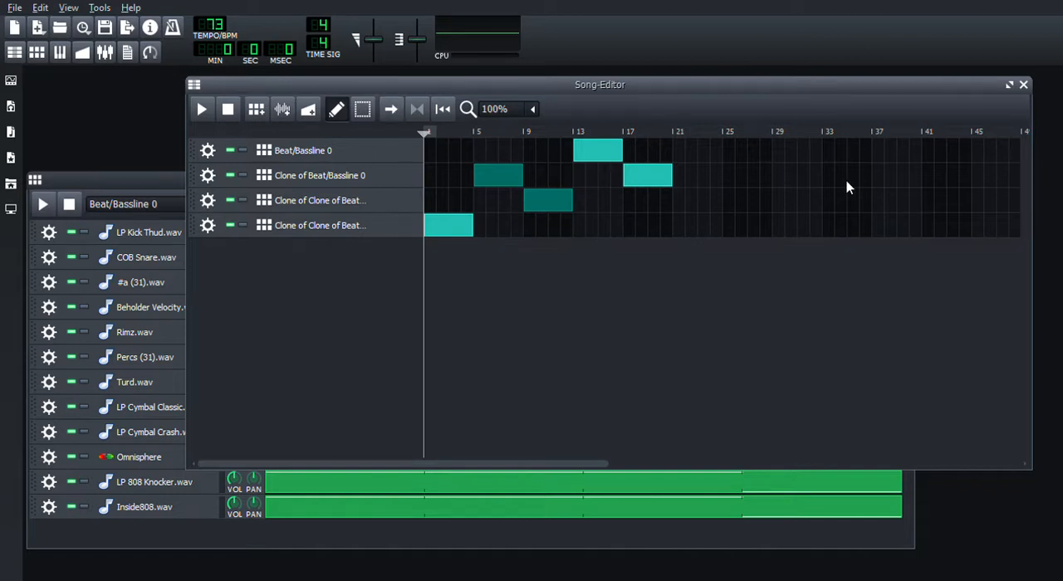